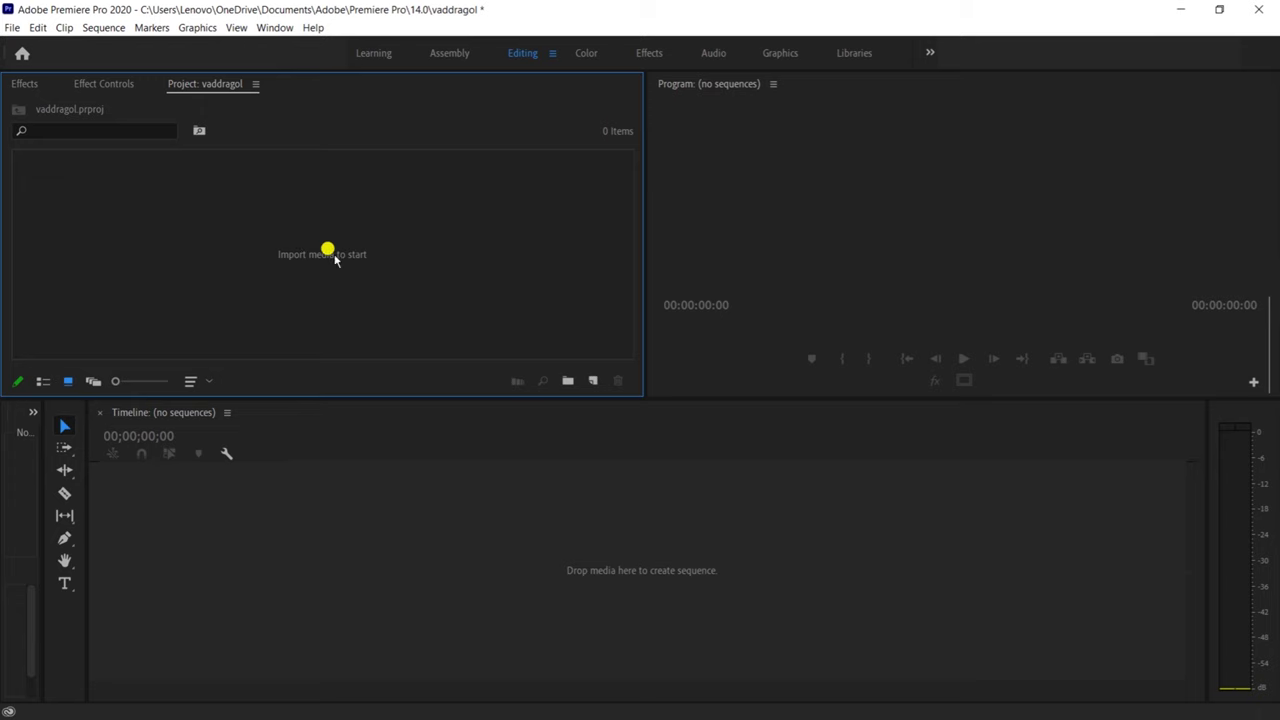
# Step: Import all nine files from the Desktop VFX folder with Ctrl+I
pyautogui.hotkey('ctrl', 'i')
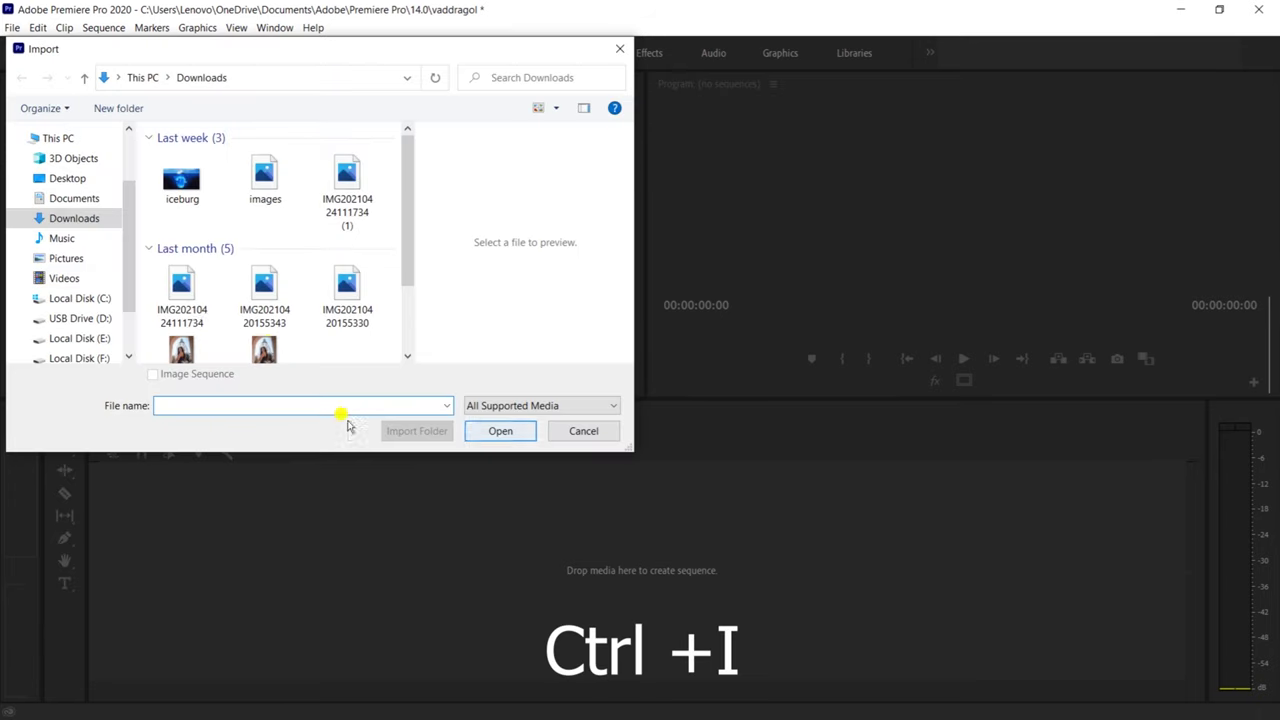
pyautogui.click(66, 178)
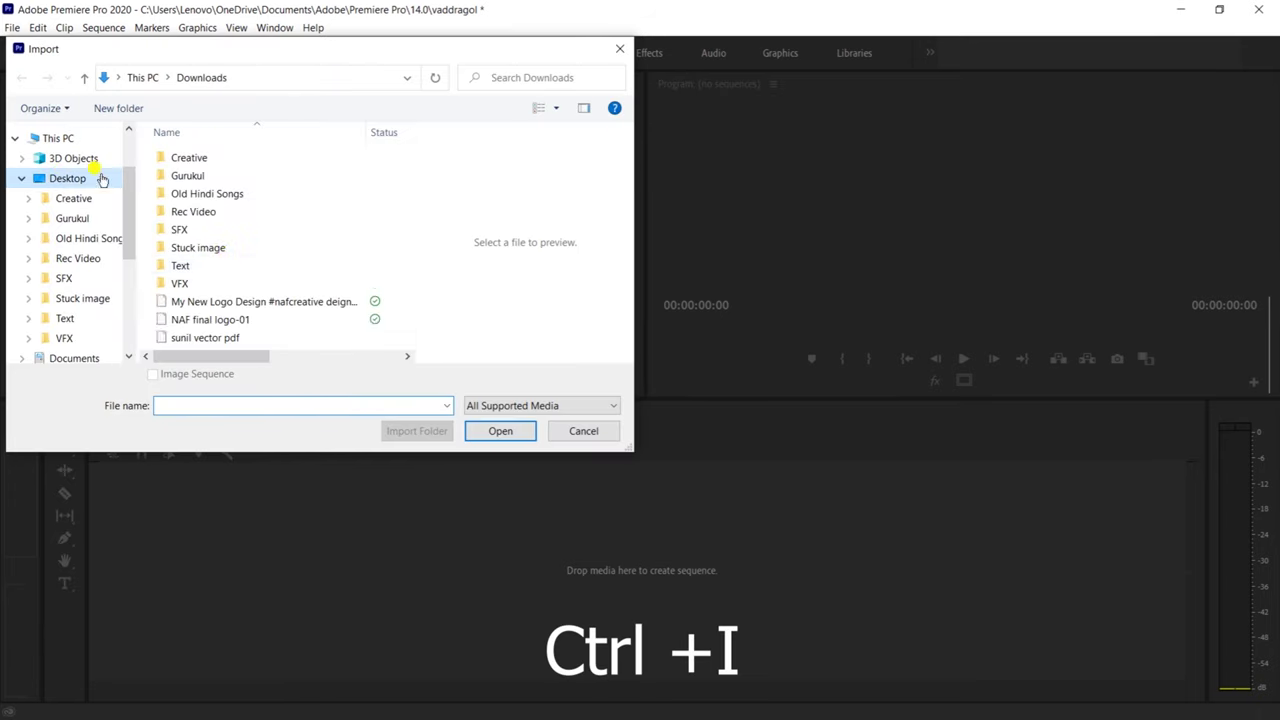
pyautogui.doubleClick(228, 289)
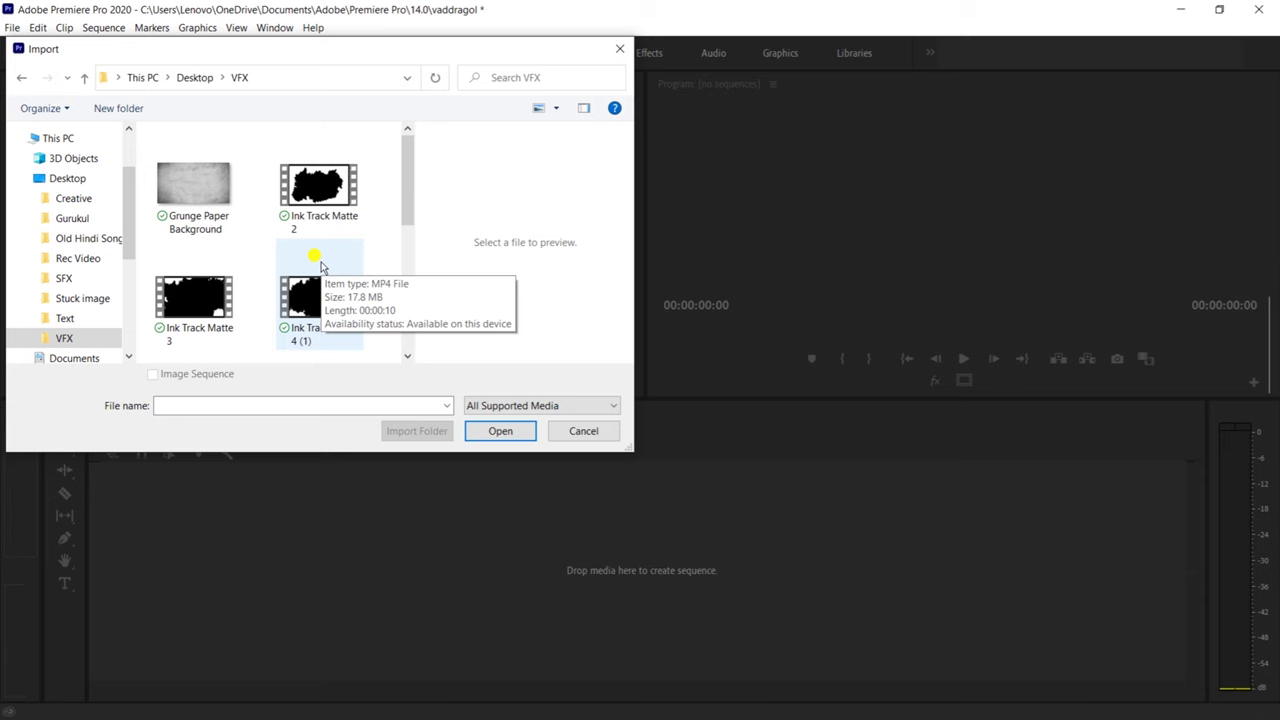
pyautogui.scroll(-3, 321, 265)
pyautogui.scroll(3, 321, 265)
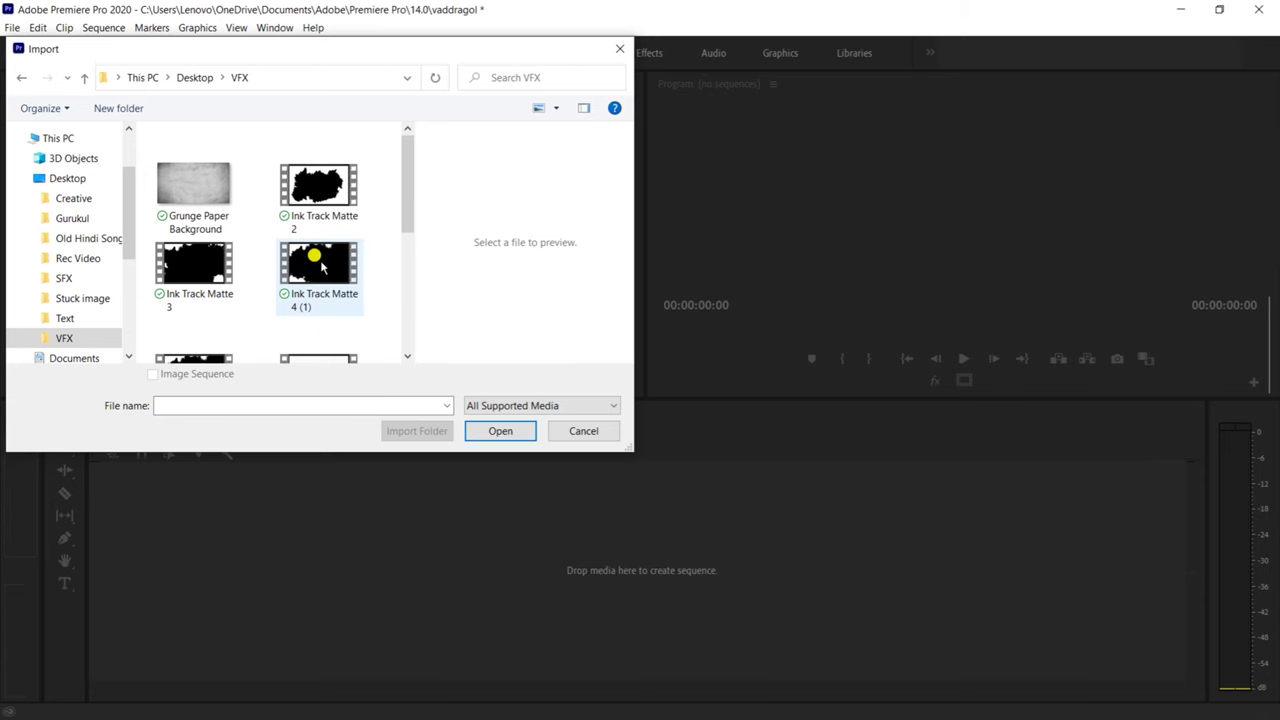
pyautogui.hotkey('ctrl', 'a')
pyautogui.click(497, 431)
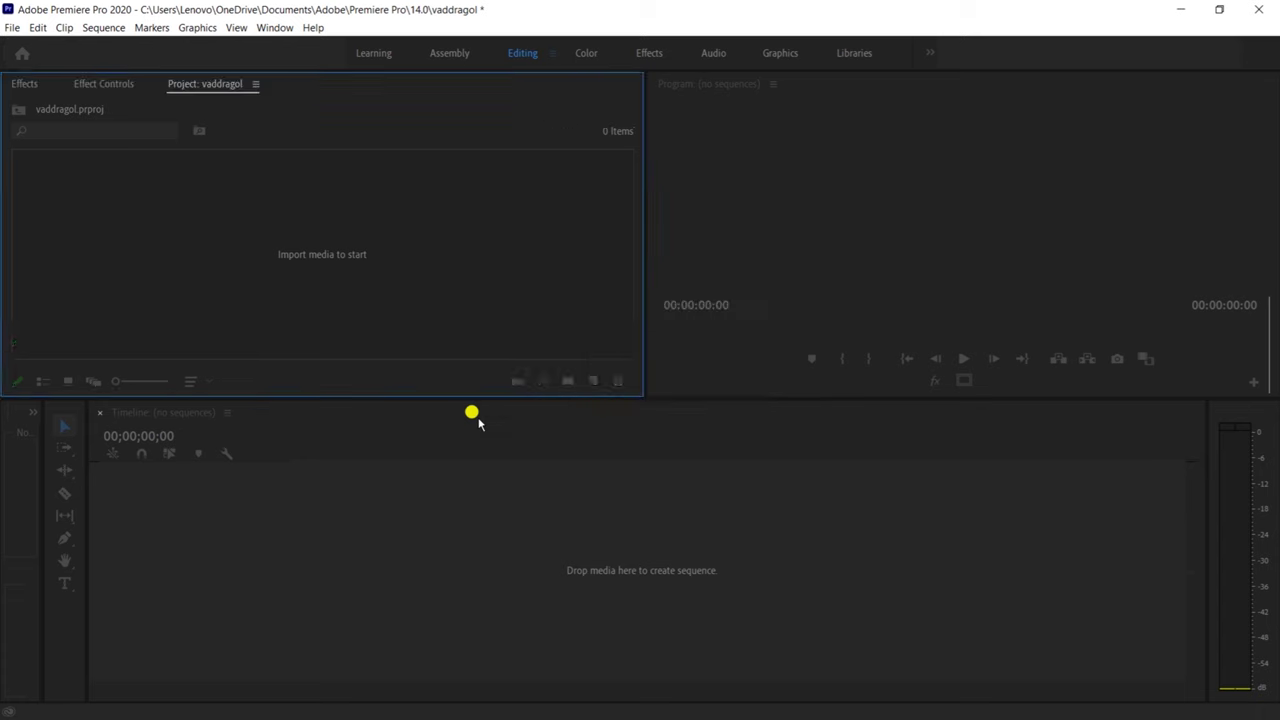
# Step: Deselect the newly imported items and scroll through them in the Project panel
pyautogui.click(465, 332)
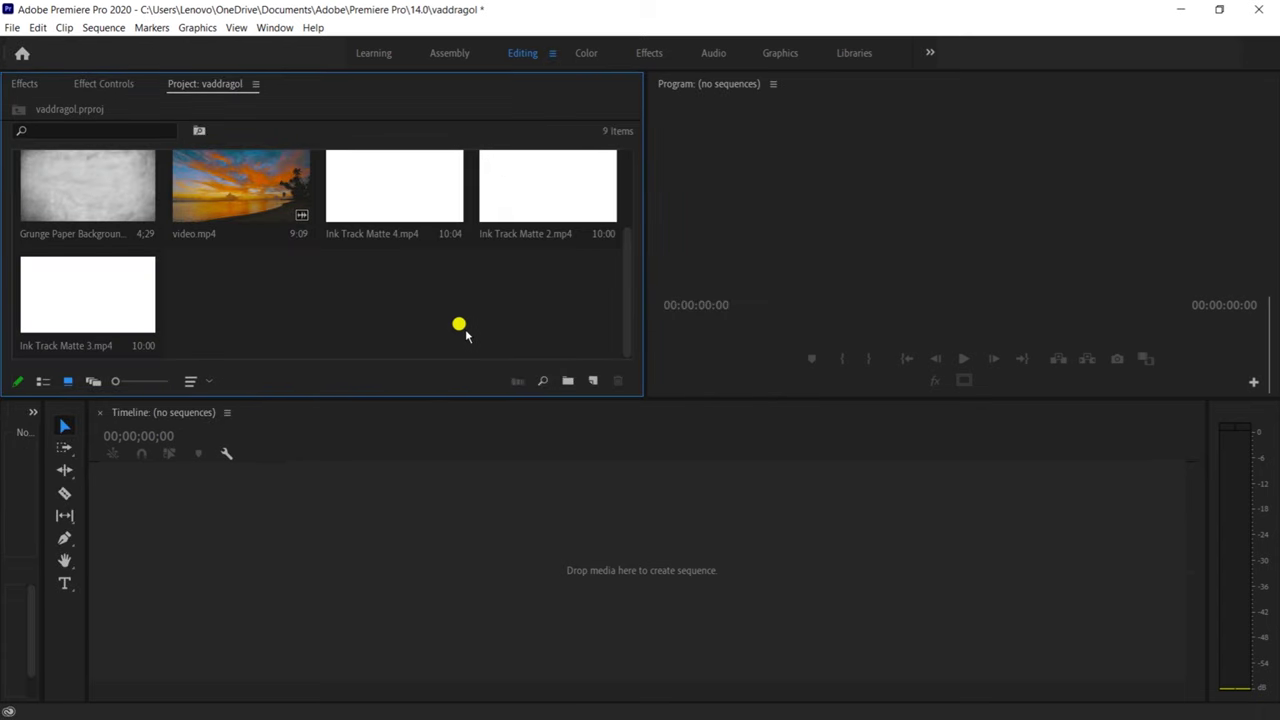
pyautogui.scroll(3, 465, 335)
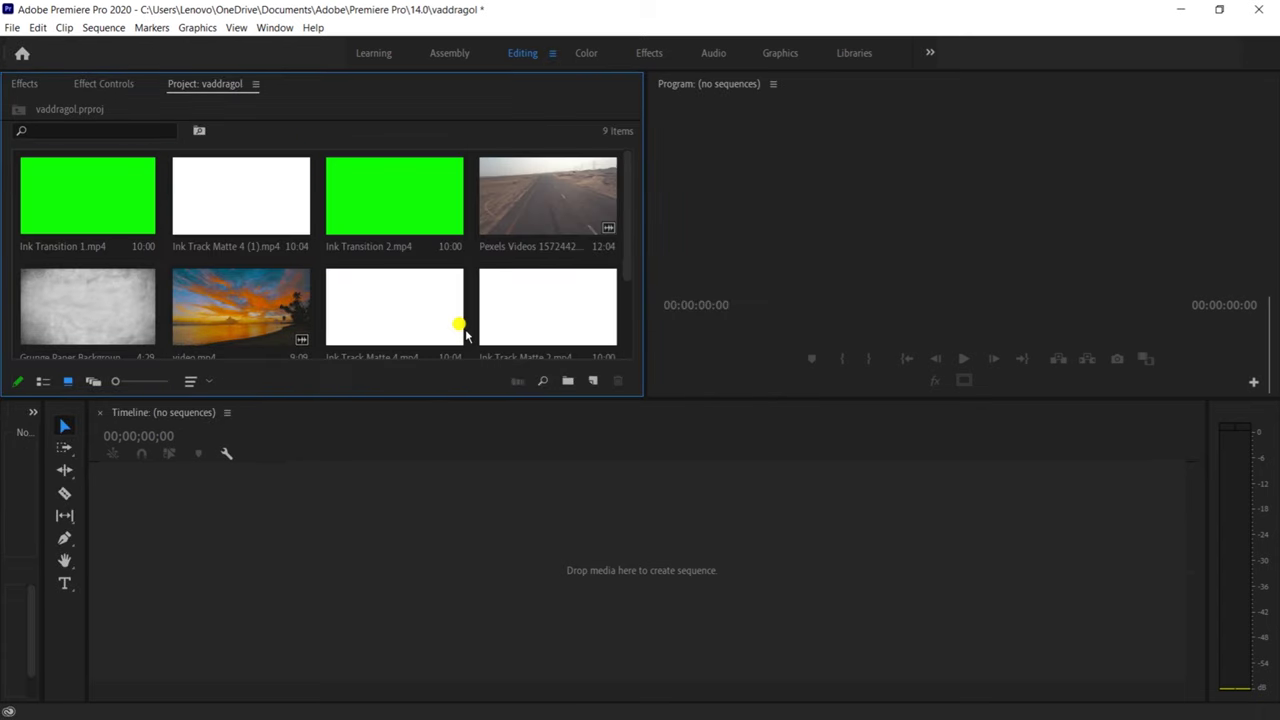
pyautogui.scroll(-3, 465, 335)
pyautogui.scroll(3, 465, 335)
pyautogui.scroll(-3, 465, 335)
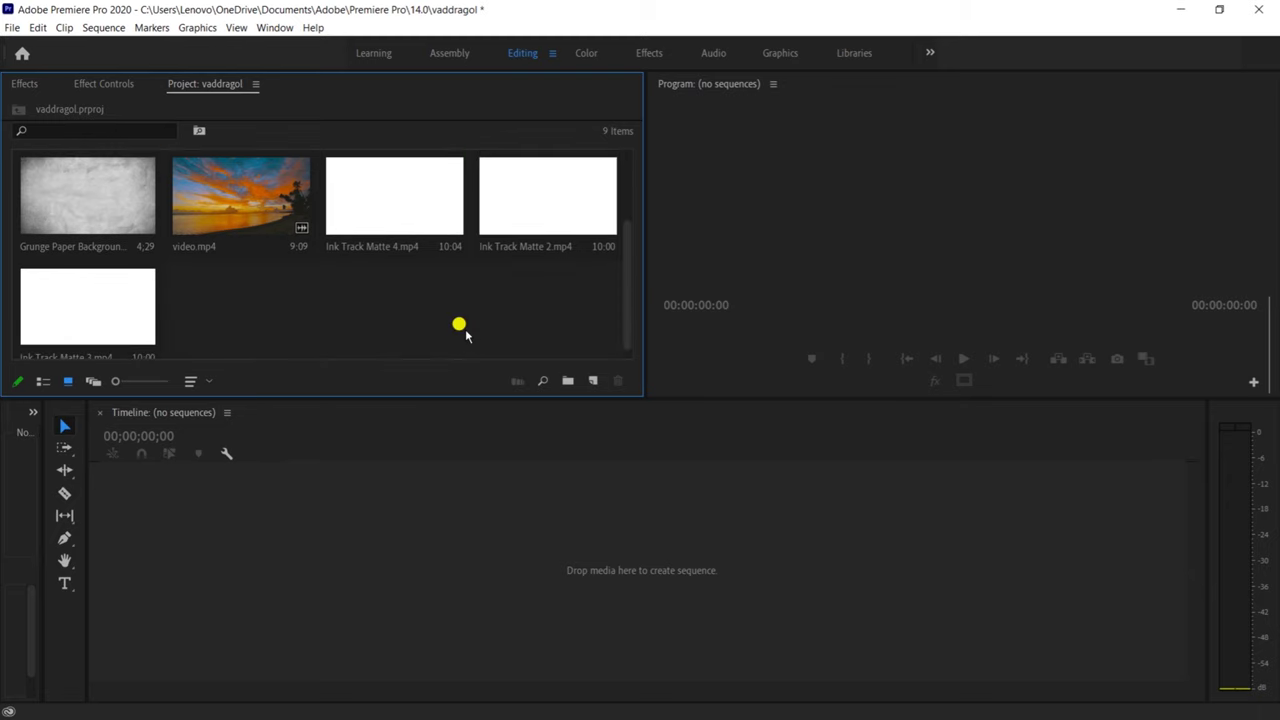
pyautogui.scroll(3, 465, 329)
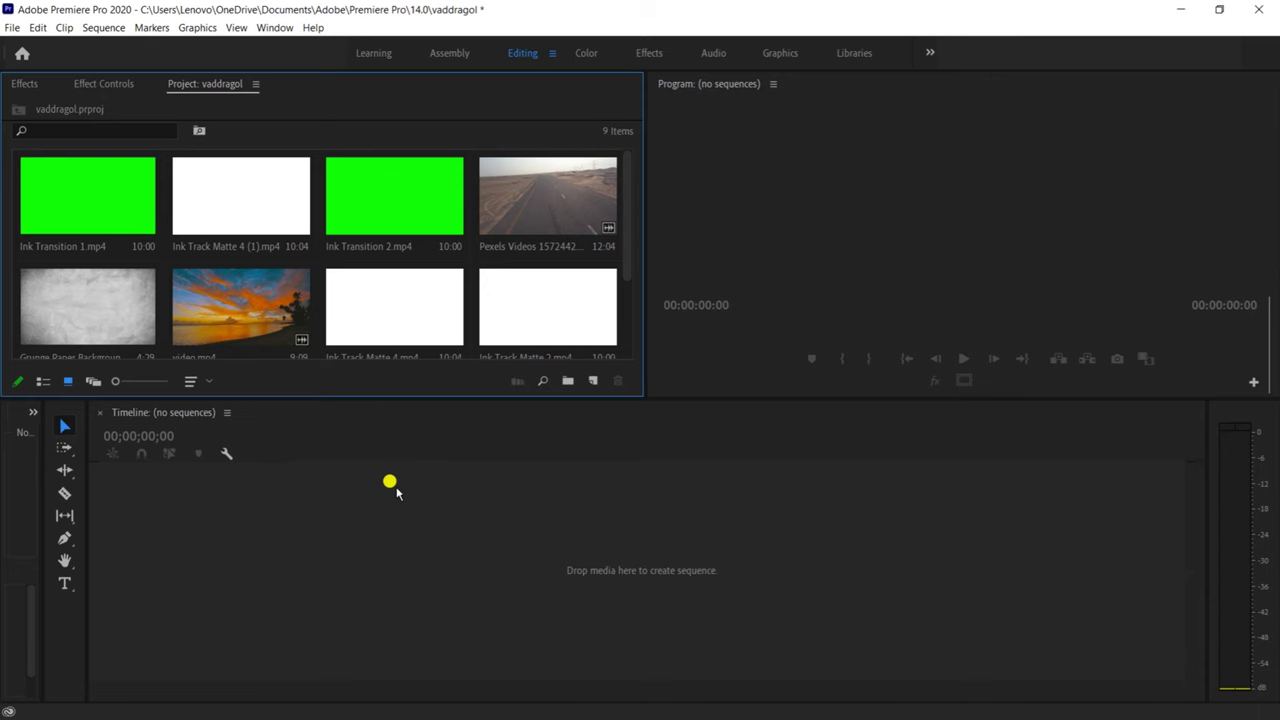
# Step: Create a sequence from Grunge Paper Background and show the ruler in audio time units
pyautogui.moveTo(88, 310); pyautogui.dragTo(387, 558)
pyautogui.rightClick(437, 446)
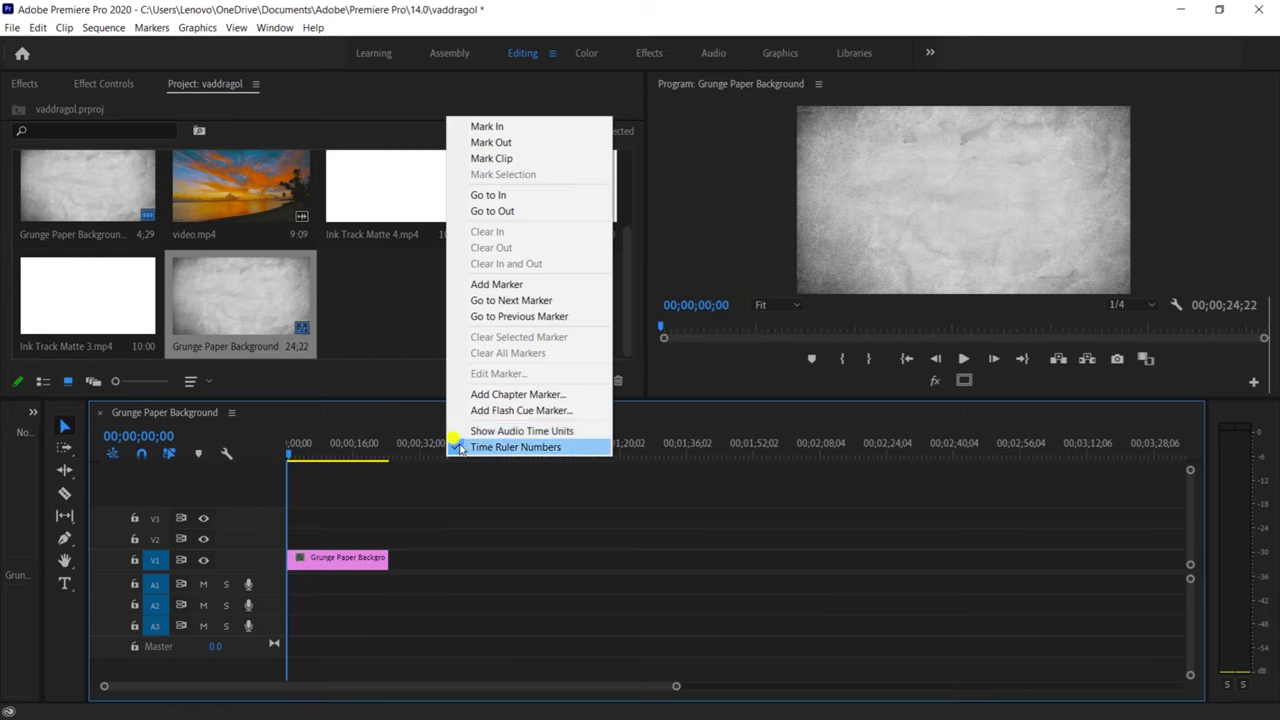
pyautogui.click(505, 430)
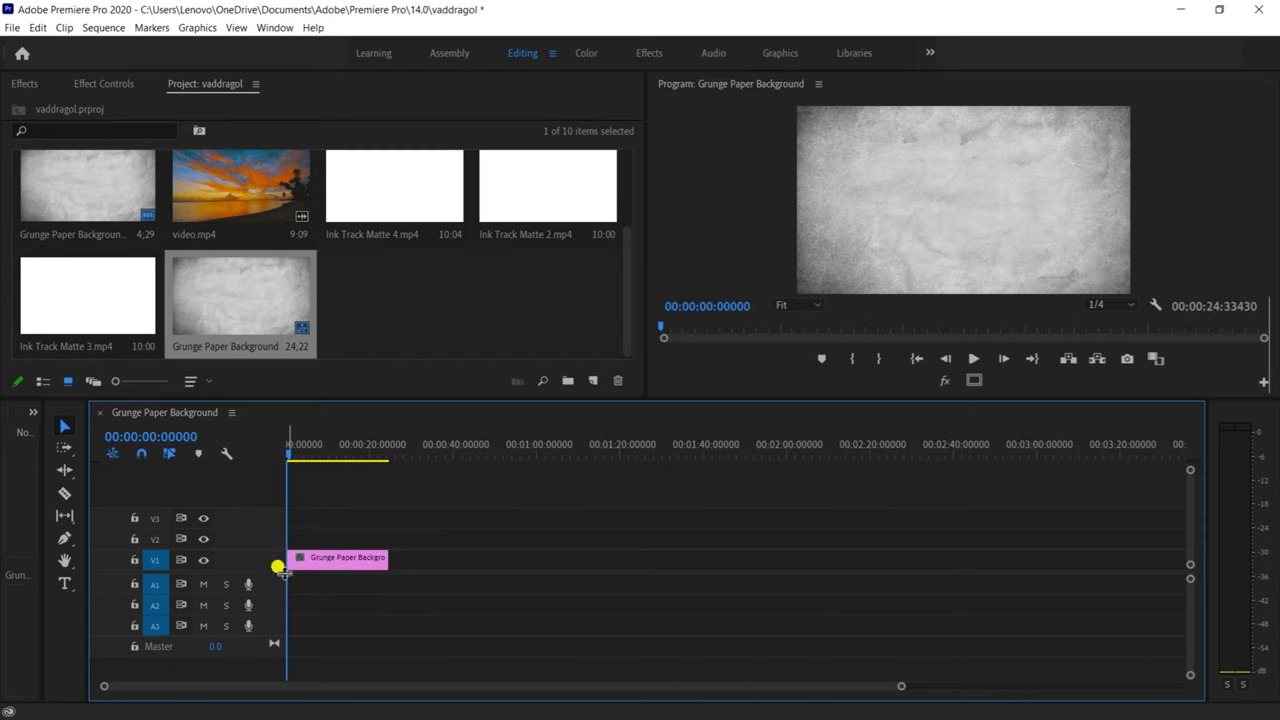
# Step: Expand V1, then lengthen the grunge paper clip and shift it to start around 38 seconds
pyautogui.moveTo(277, 634); pyautogui.dragTo(276, 619)
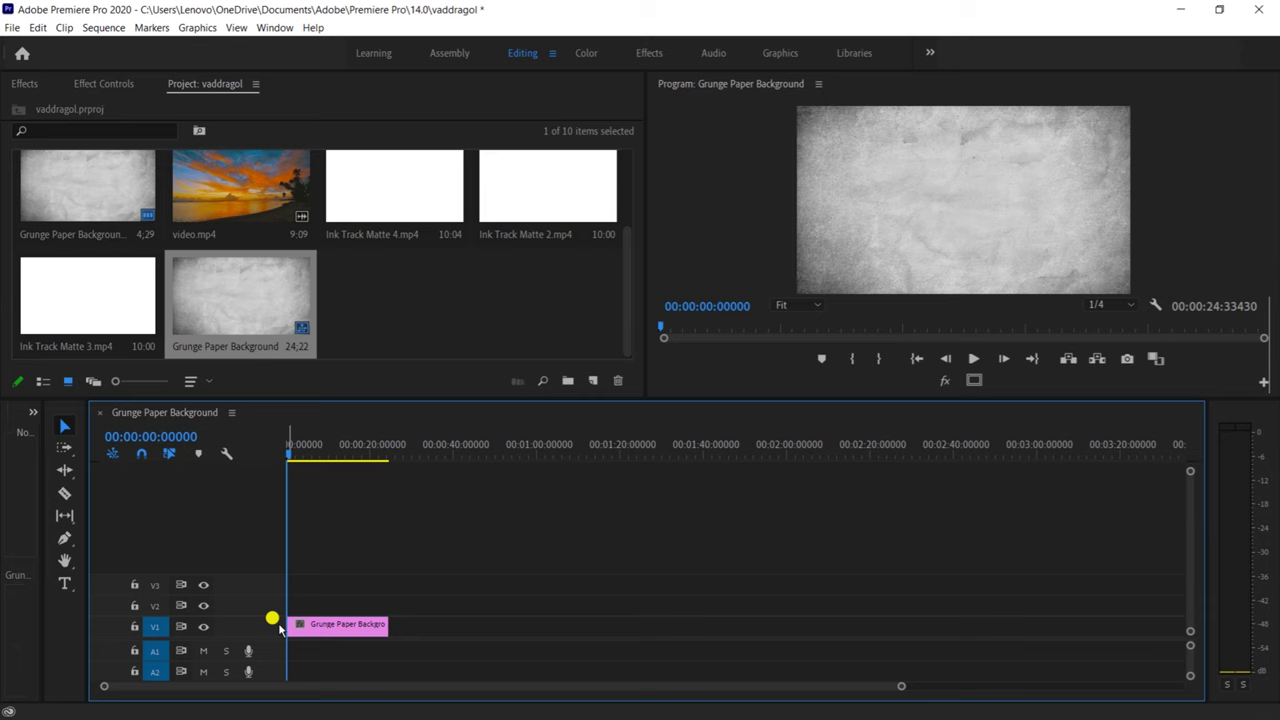
pyautogui.doubleClick(279, 627)
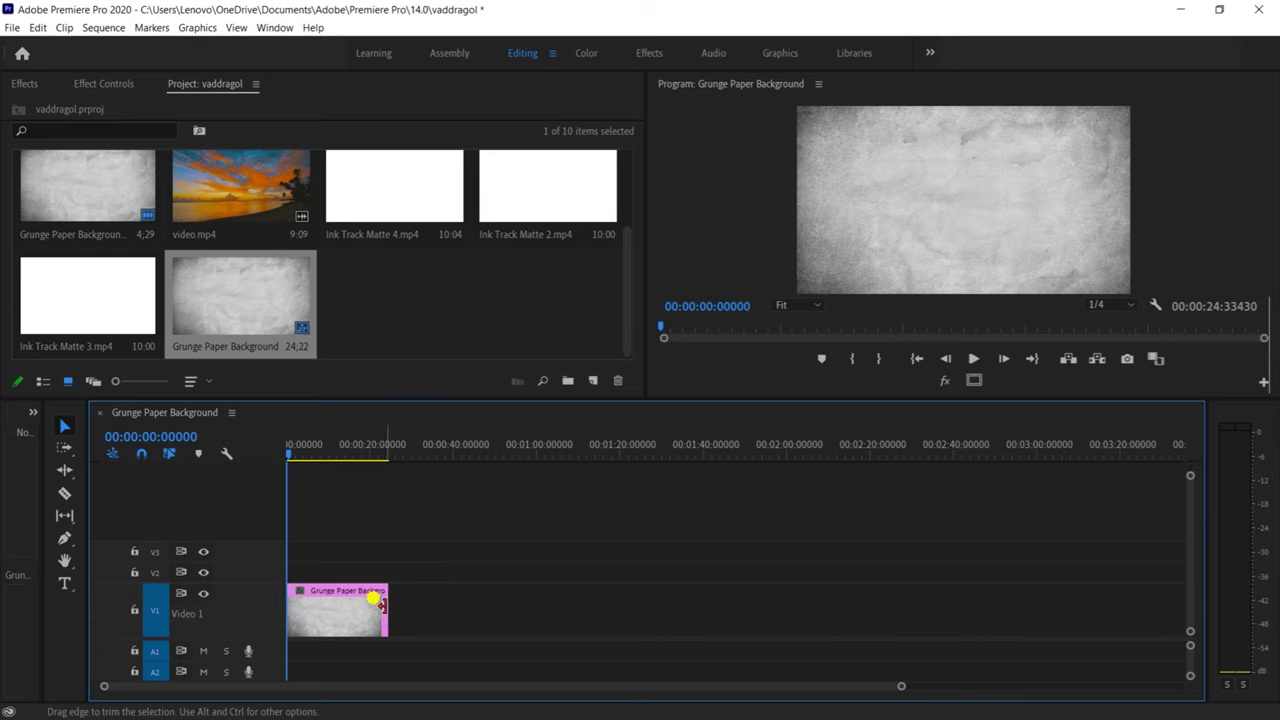
pyautogui.moveTo(383, 605); pyautogui.dragTo(538, 615)
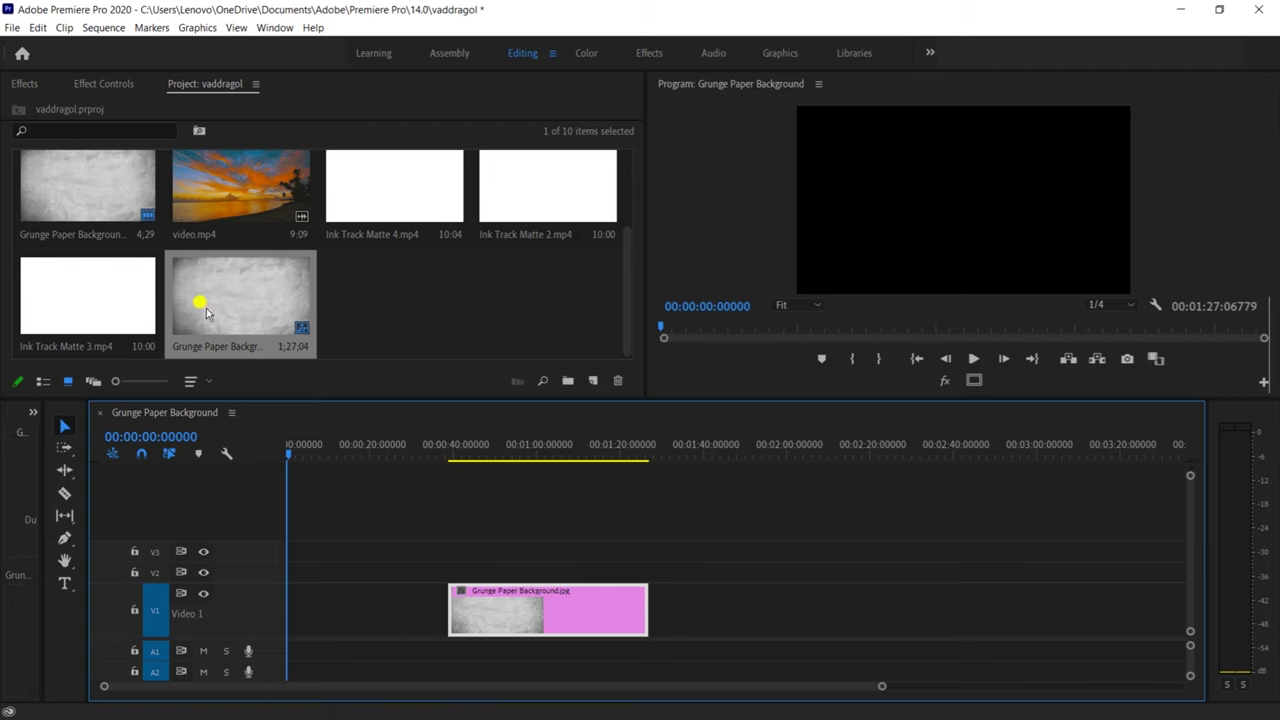
# Step: Place Ink Track Matte 2.mp4 on Video 2 above the paper clip and expand the track
pyautogui.scroll(2, 250, 300)
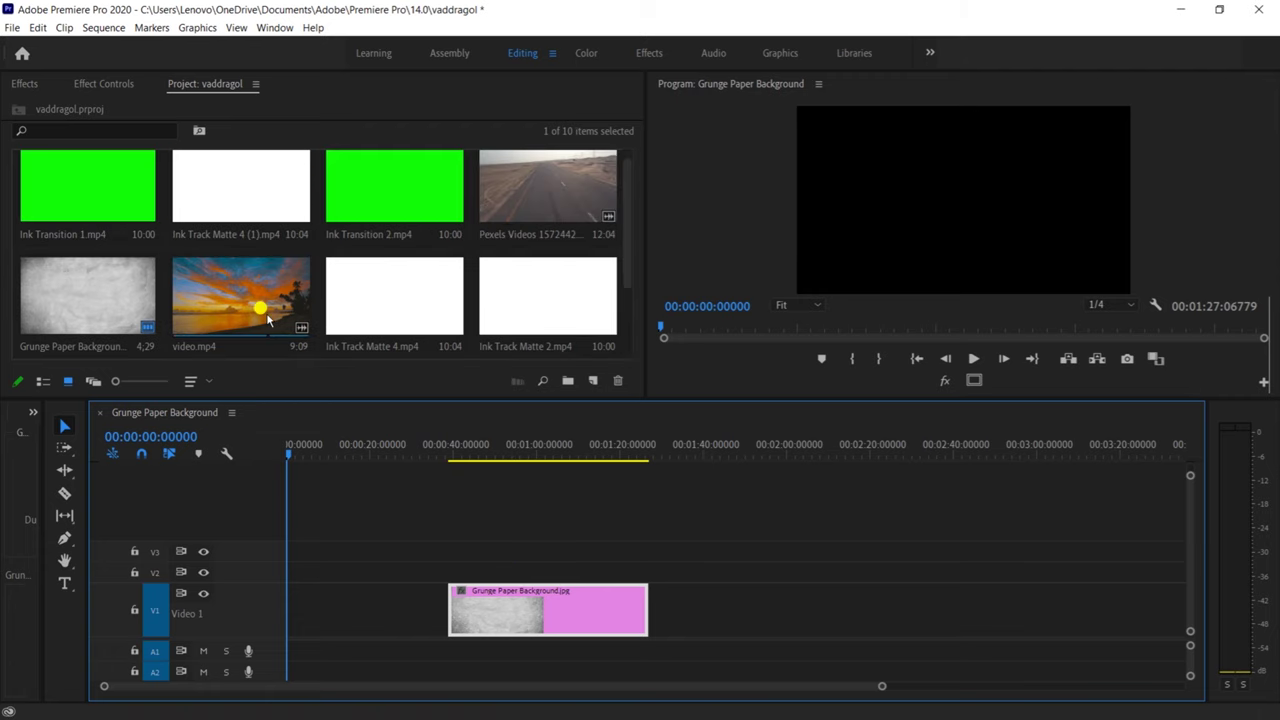
pyautogui.scroll(-2, 269, 307)
pyautogui.scroll(2, 269, 313)
pyautogui.scroll(-2, 420, 247)
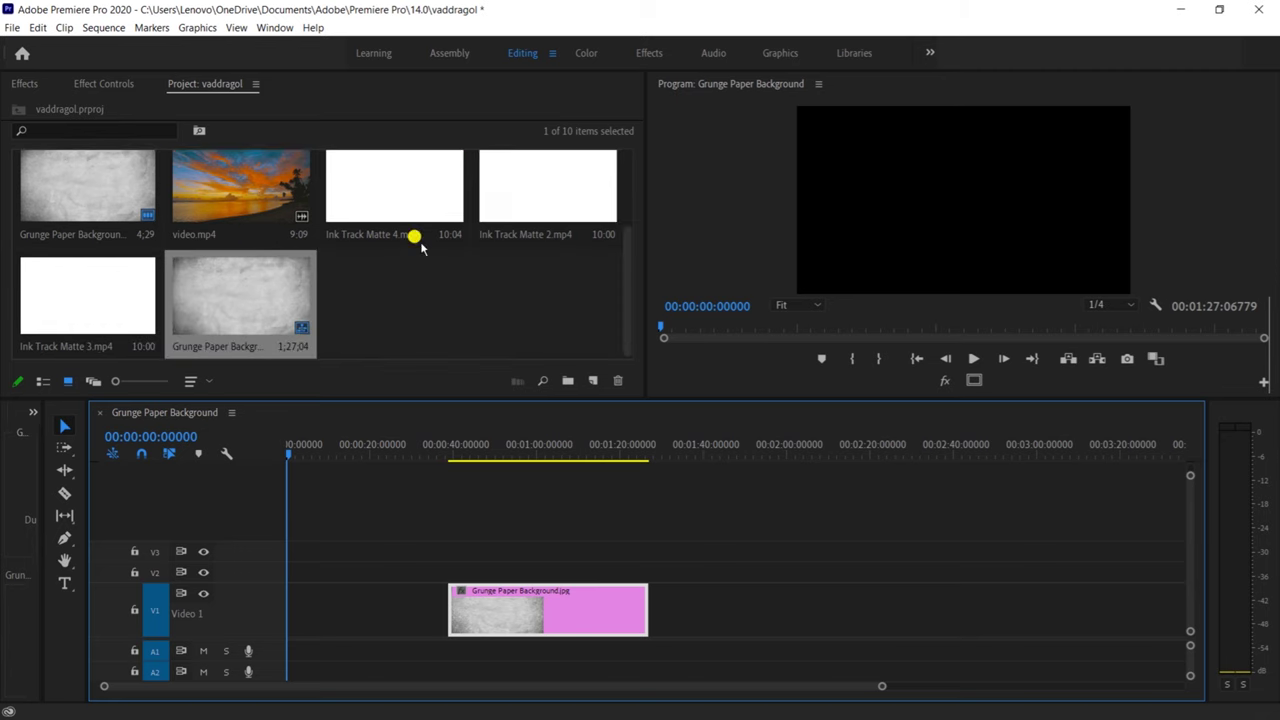
pyautogui.click(521, 212)
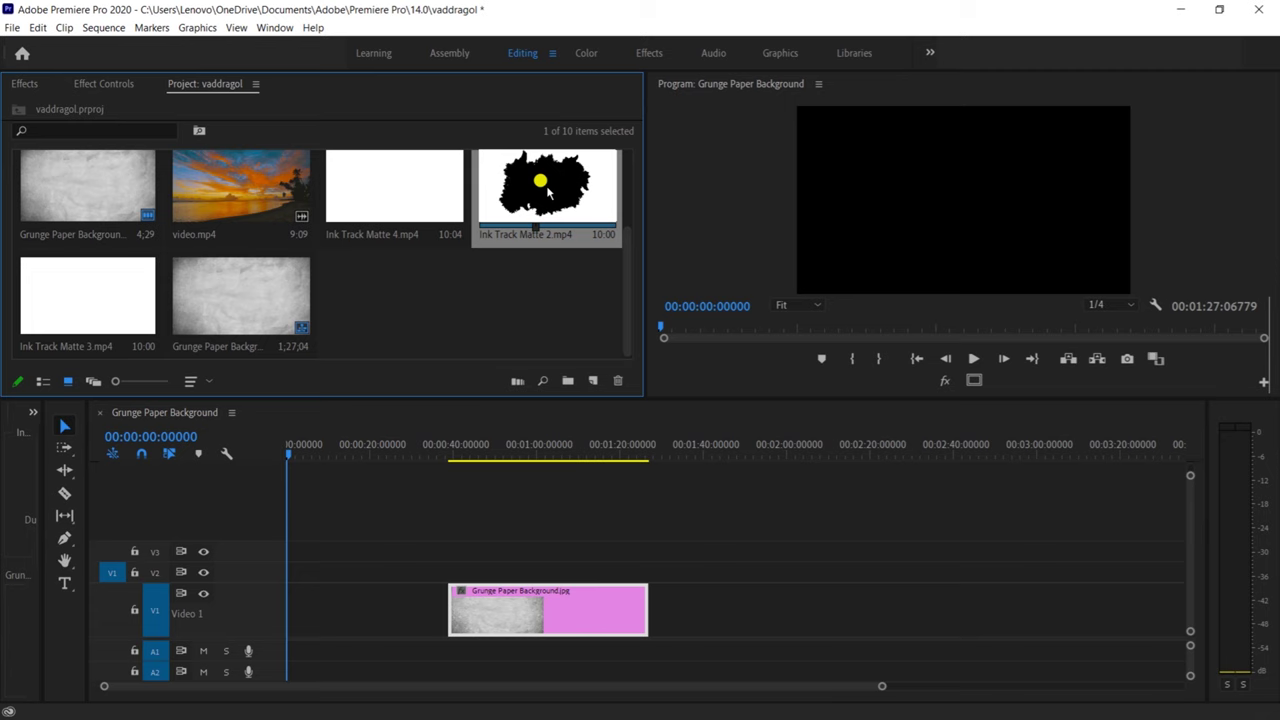
pyautogui.moveTo(541, 182)
pyautogui.mouseDown()
pyautogui.moveTo(523, 569)
pyautogui.moveTo(459, 583)
pyautogui.moveTo(463, 554)
pyautogui.moveTo(486, 563)
pyautogui.mouseUp()
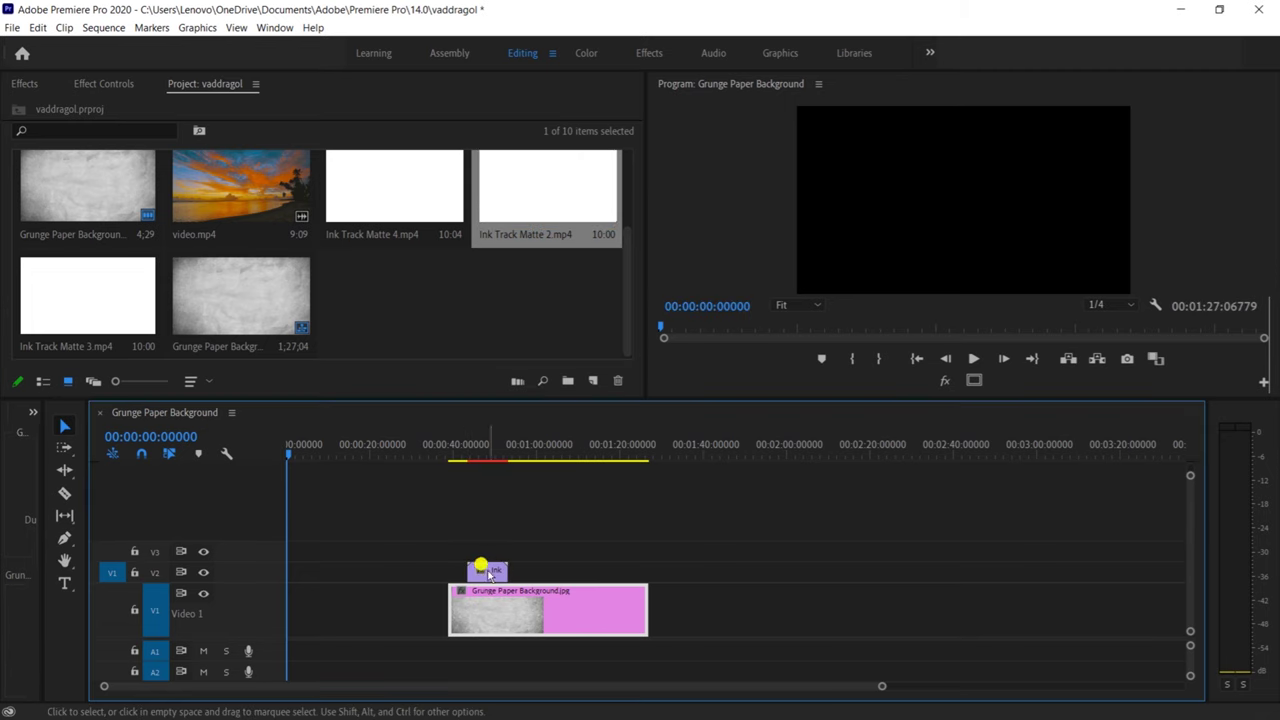
pyautogui.doubleClick(284, 565)
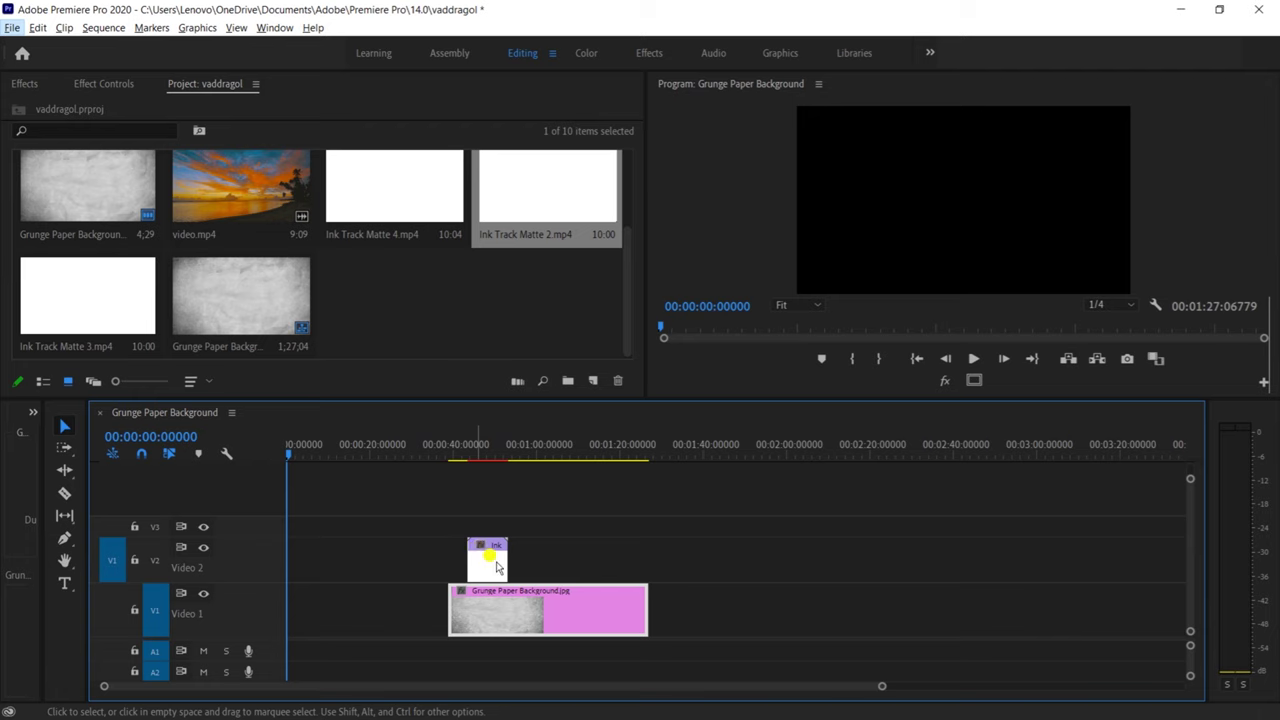
# Step: Play back the ink animation starting from about 40 seconds
pyautogui.scroll(8, 476, 573)
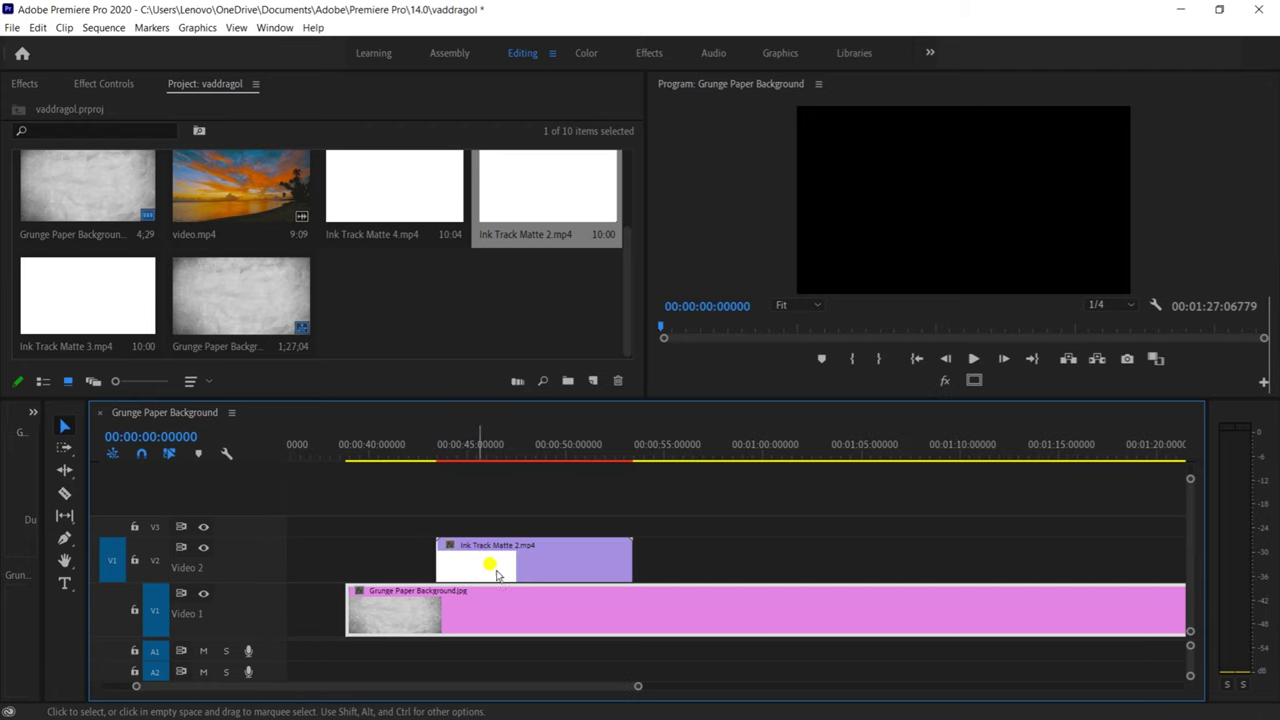
pyautogui.scroll(-3, 640, 560)
pyautogui.click(446, 448)
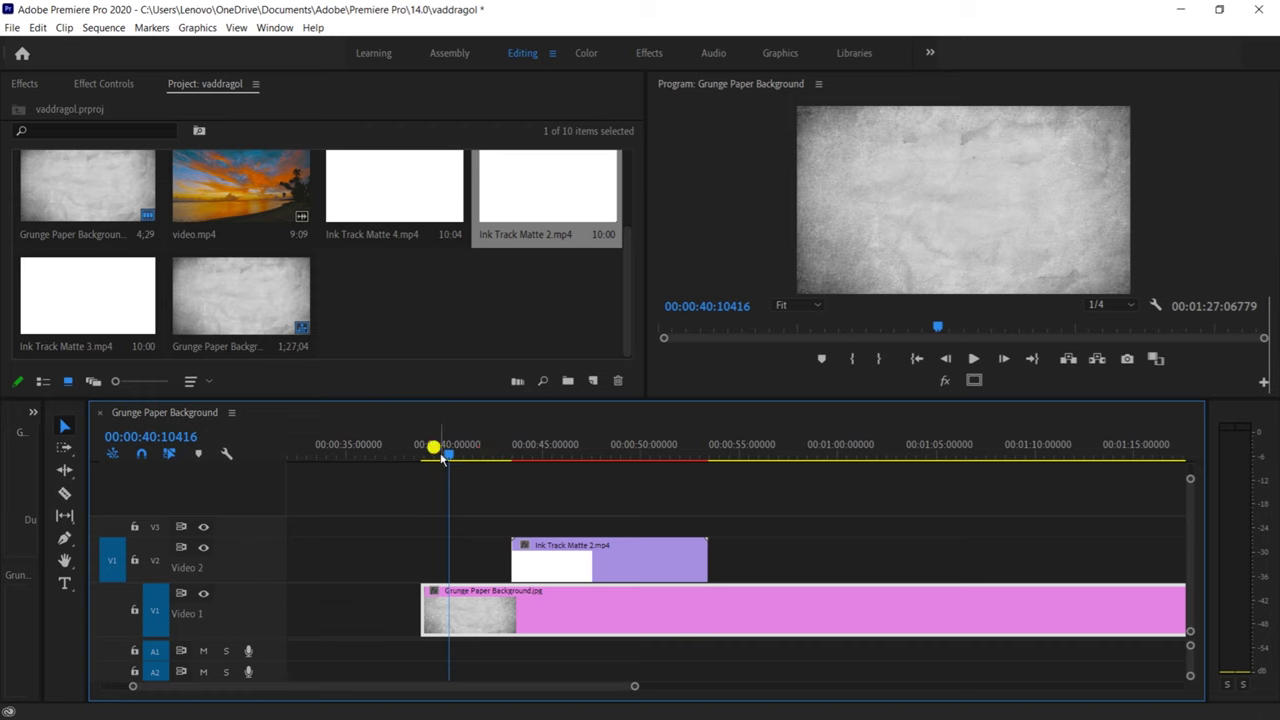
pyautogui.moveTo(441, 458); pyautogui.dragTo(527, 462)
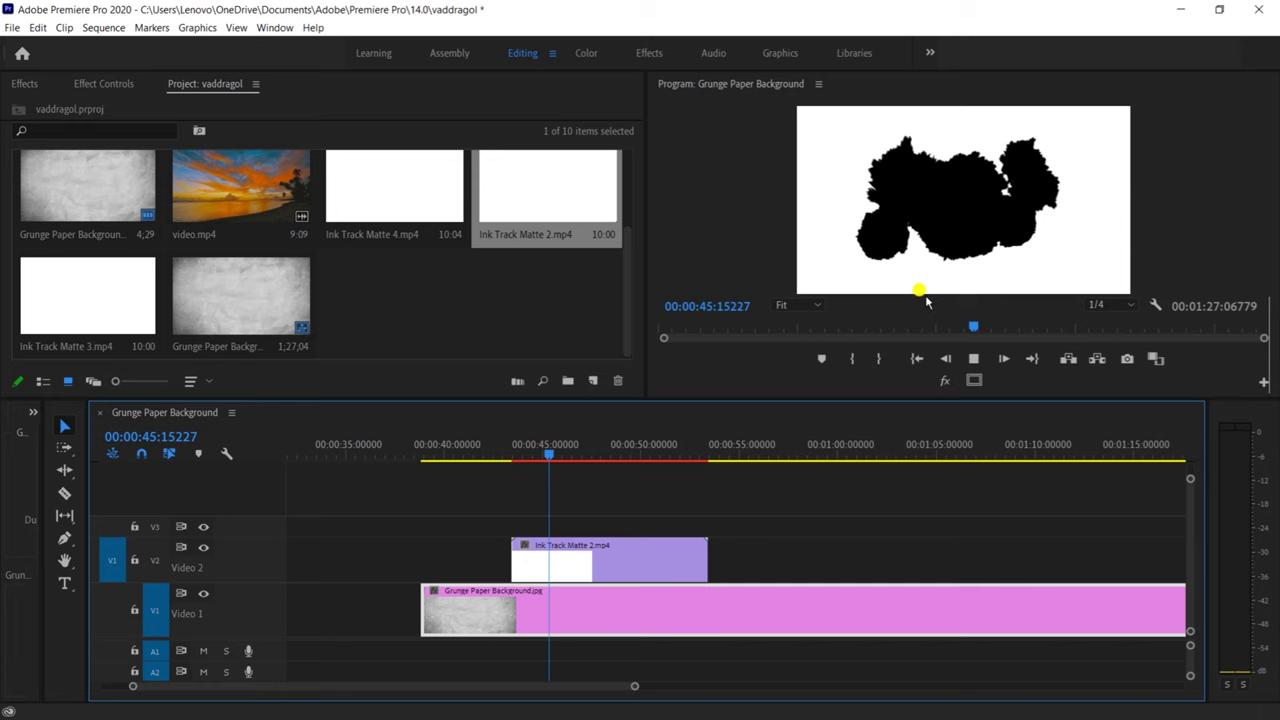
pyautogui.press('space')
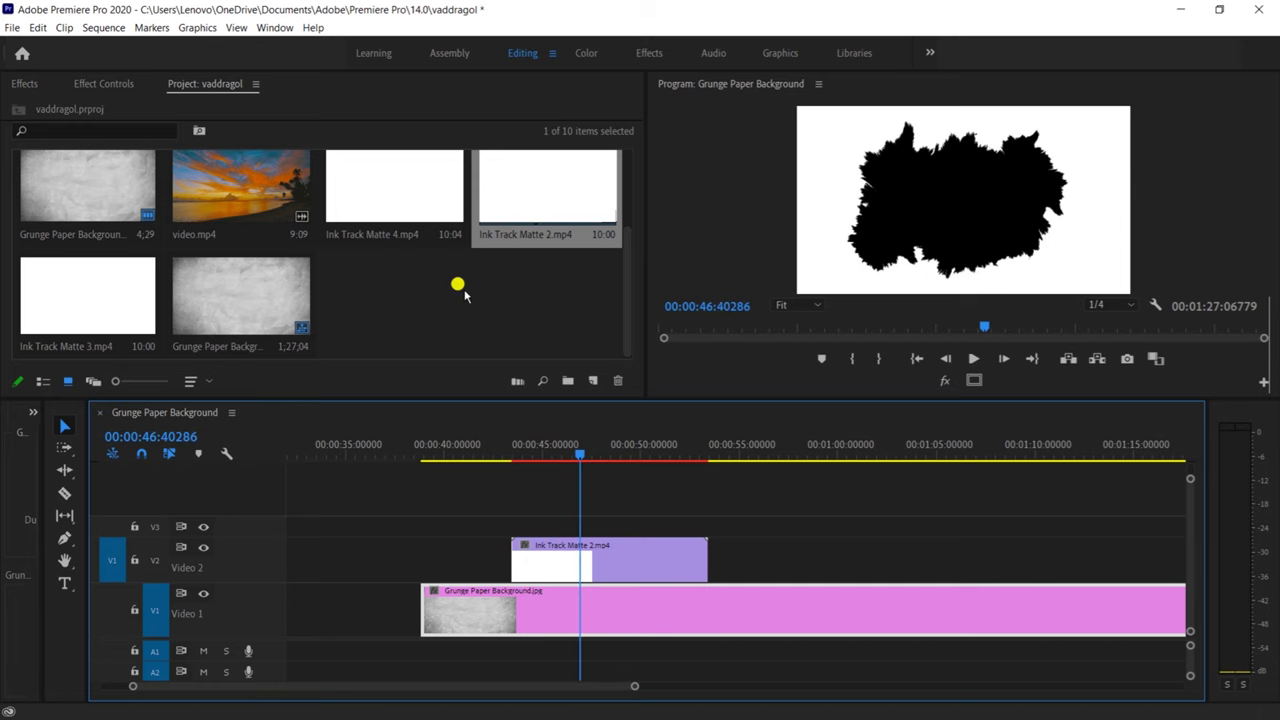
# Step: Clear the Project panel selection and start an import from the Downloads folder
pyautogui.scroll(2, 456, 311)
pyautogui.scroll(-2, 456, 311)
pyautogui.scroll(2, 456, 311)
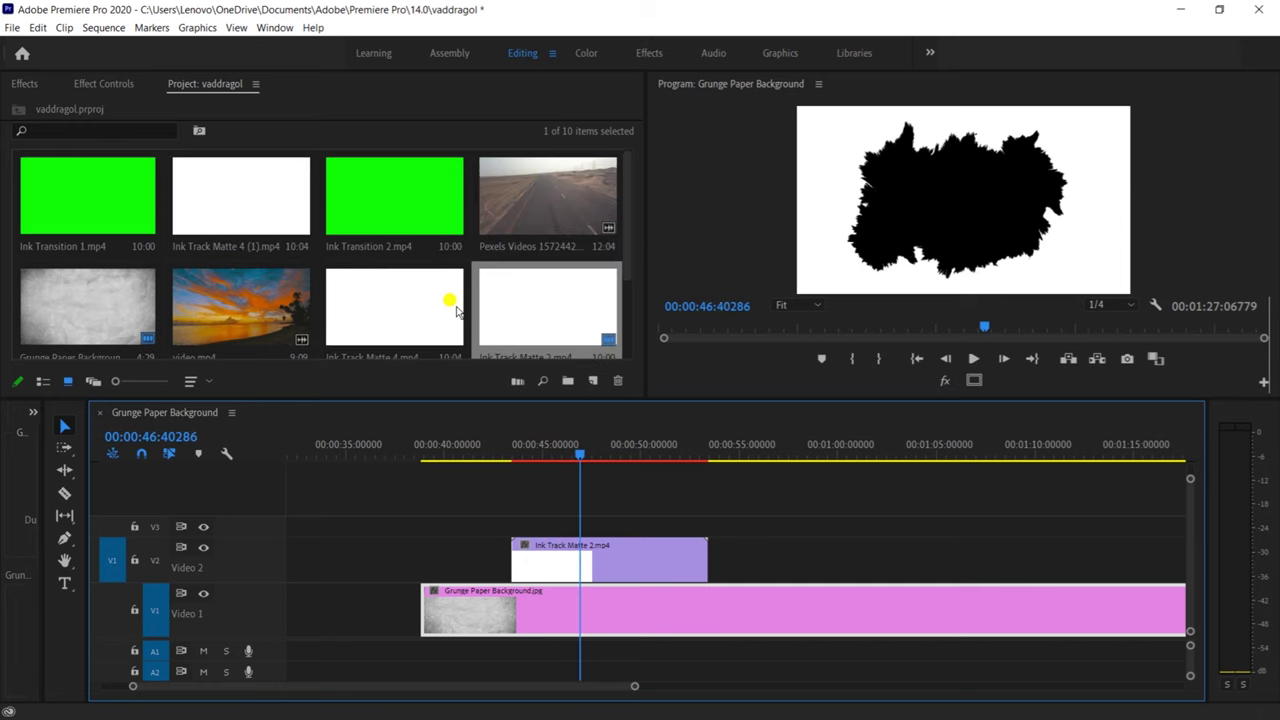
pyautogui.scroll(-2, 456, 311)
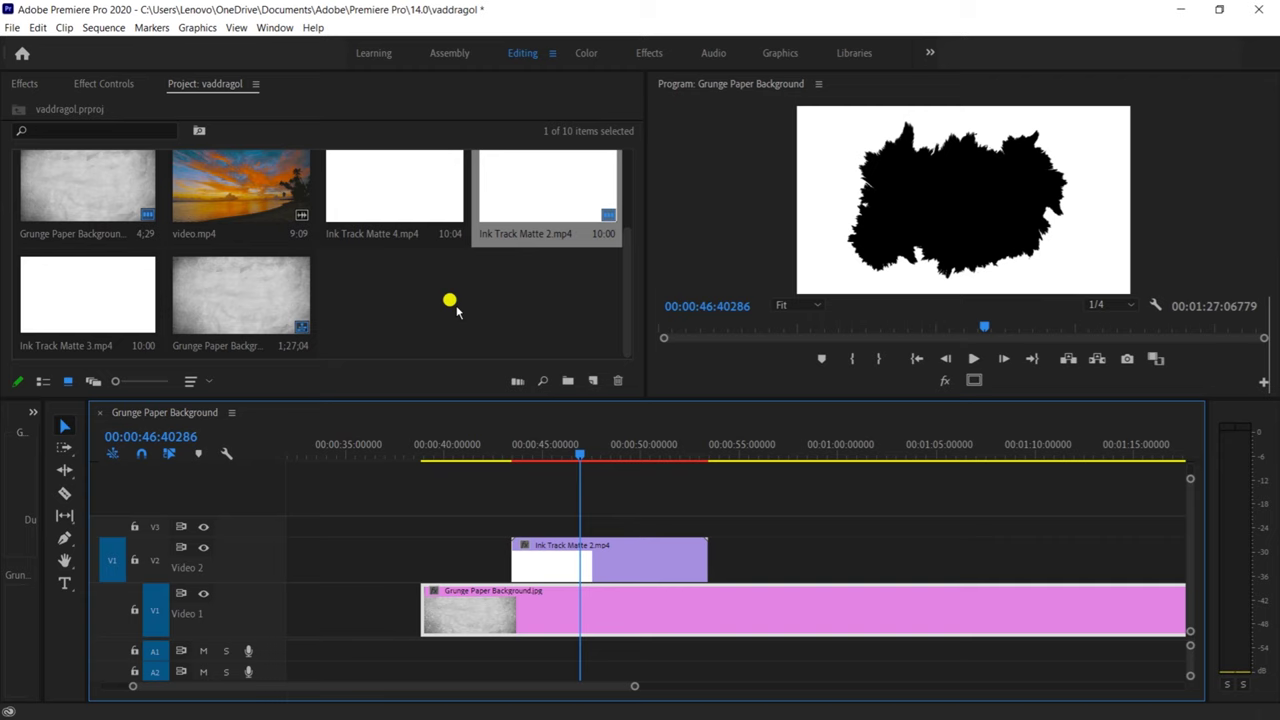
pyautogui.scroll(2, 456, 311)
pyautogui.scroll(-2, 456, 311)
pyautogui.click(456, 311)
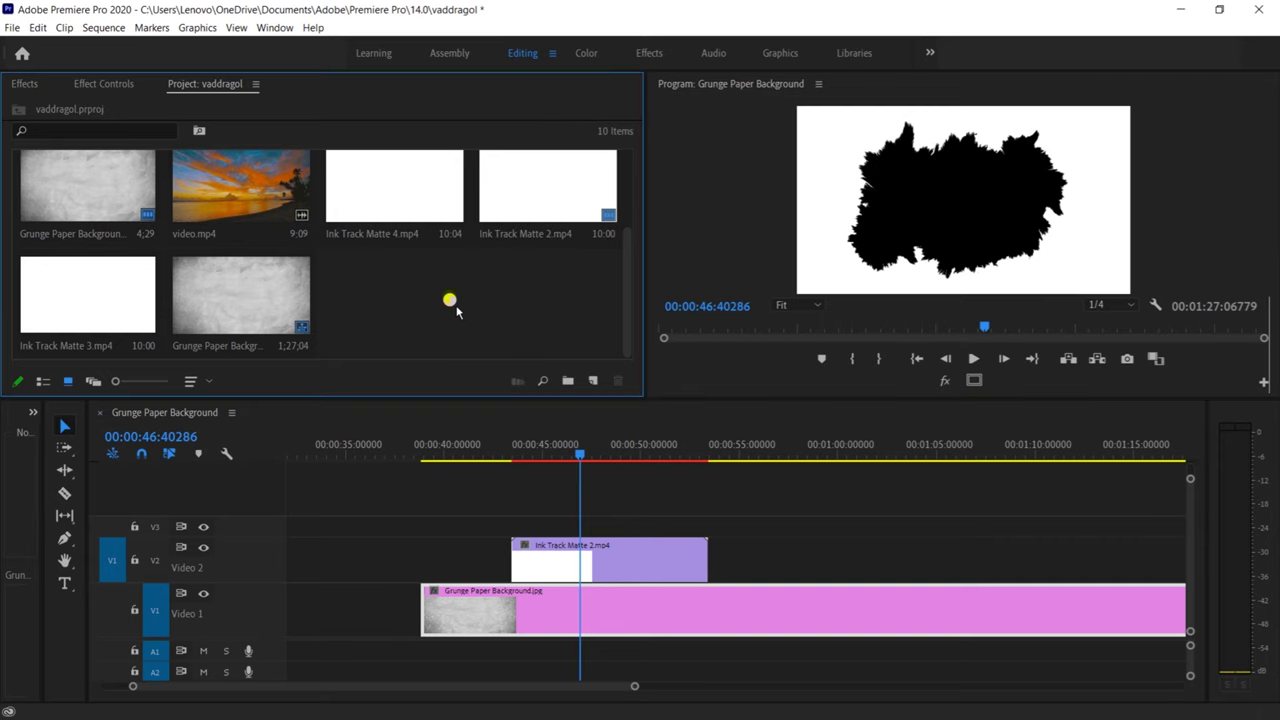
pyautogui.doubleClick(456, 311)
pyautogui.scroll(-3, 300, 294)
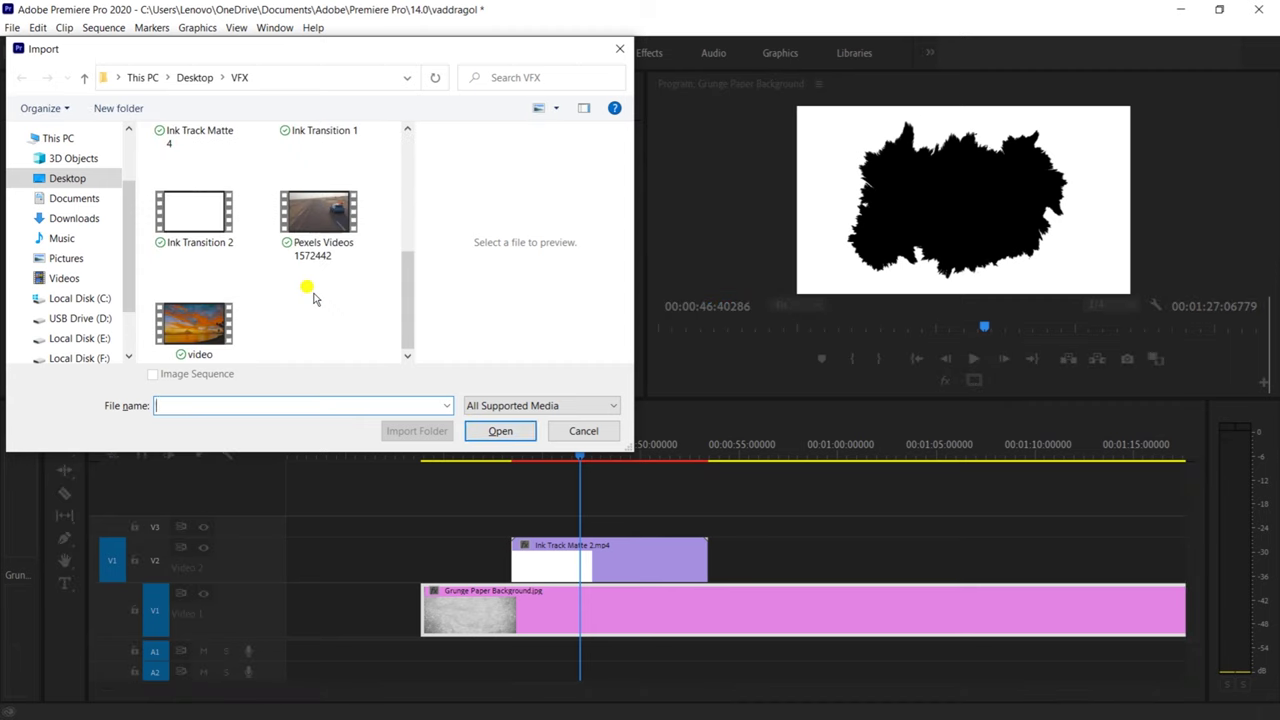
pyautogui.click(88, 217)
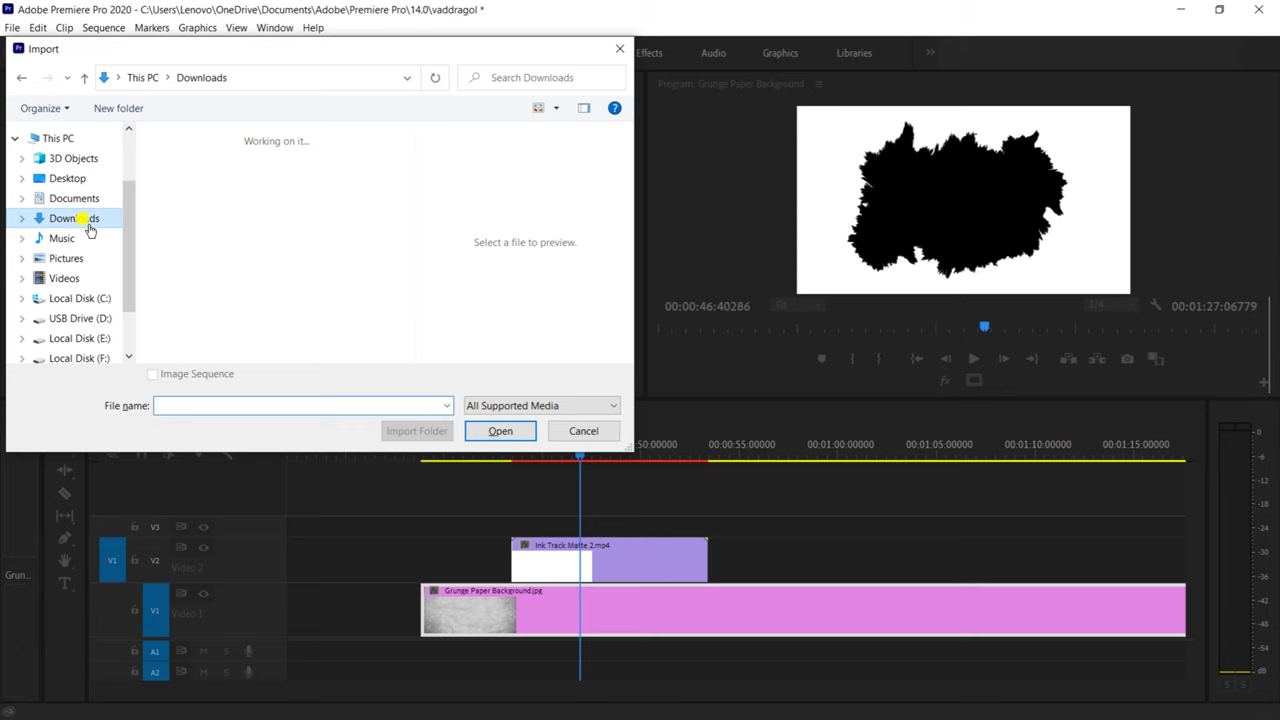
# Step: Import the young-boy-is-waring-mask photo from Downloads, bringing the project to 11 items
pyautogui.scroll(-3, 320, 230)
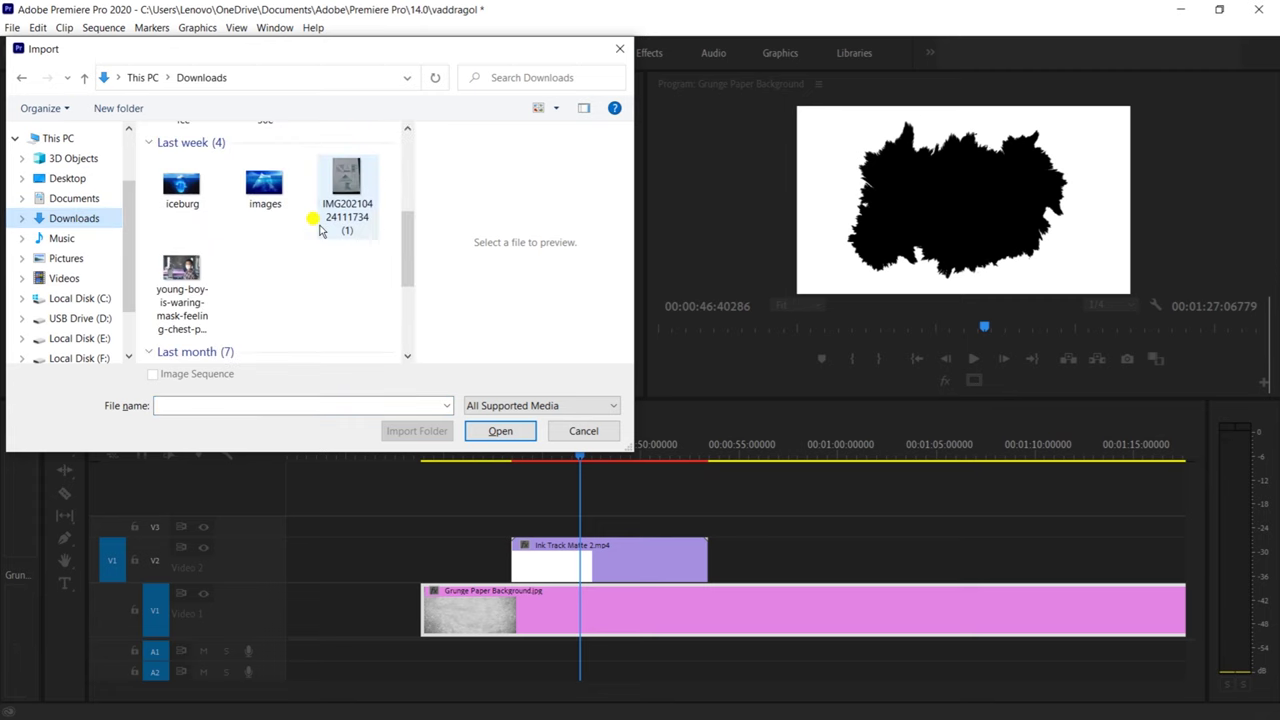
pyautogui.scroll(-2, 320, 230)
pyautogui.scroll(2, 320, 230)
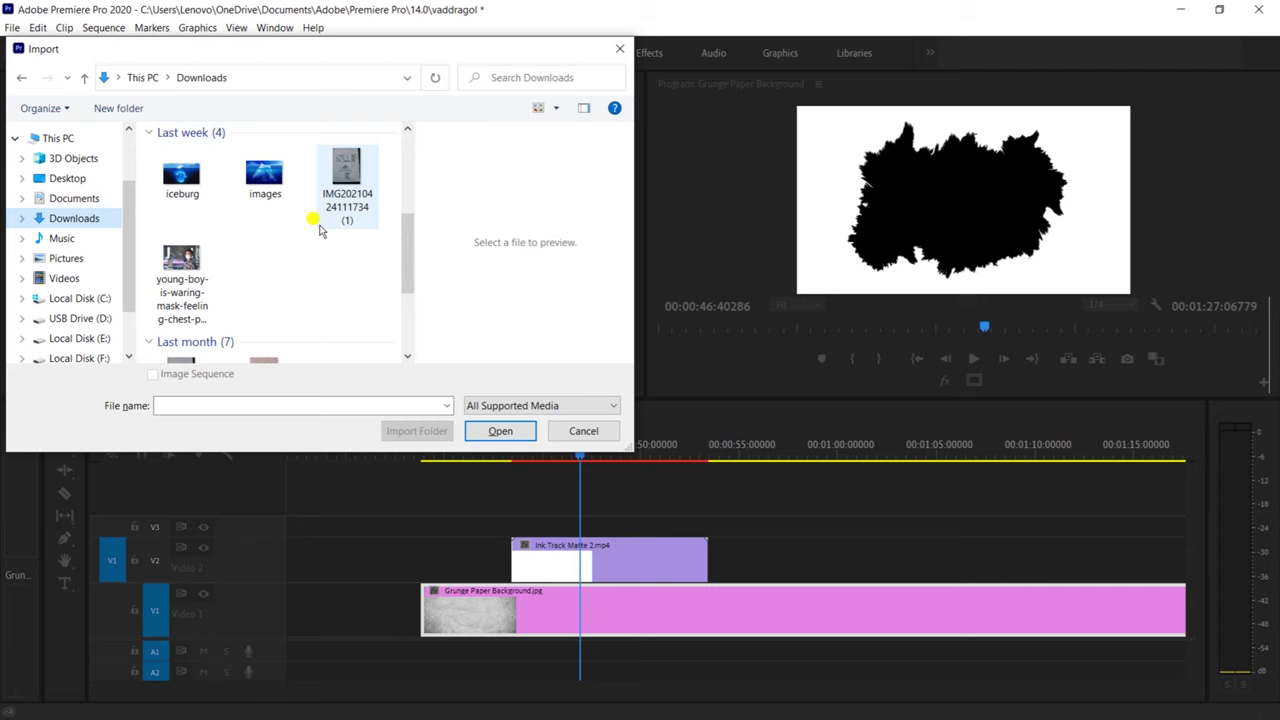
pyautogui.scroll(2, 320, 230)
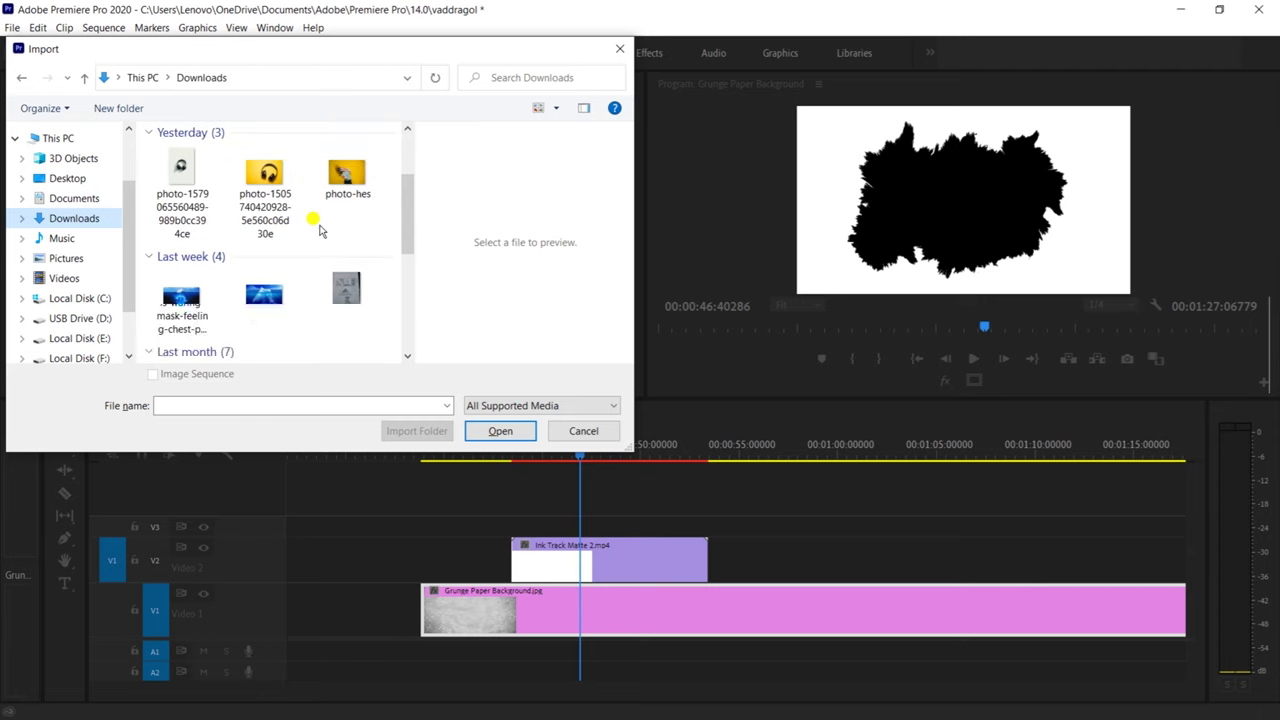
pyautogui.scroll(-4, 320, 230)
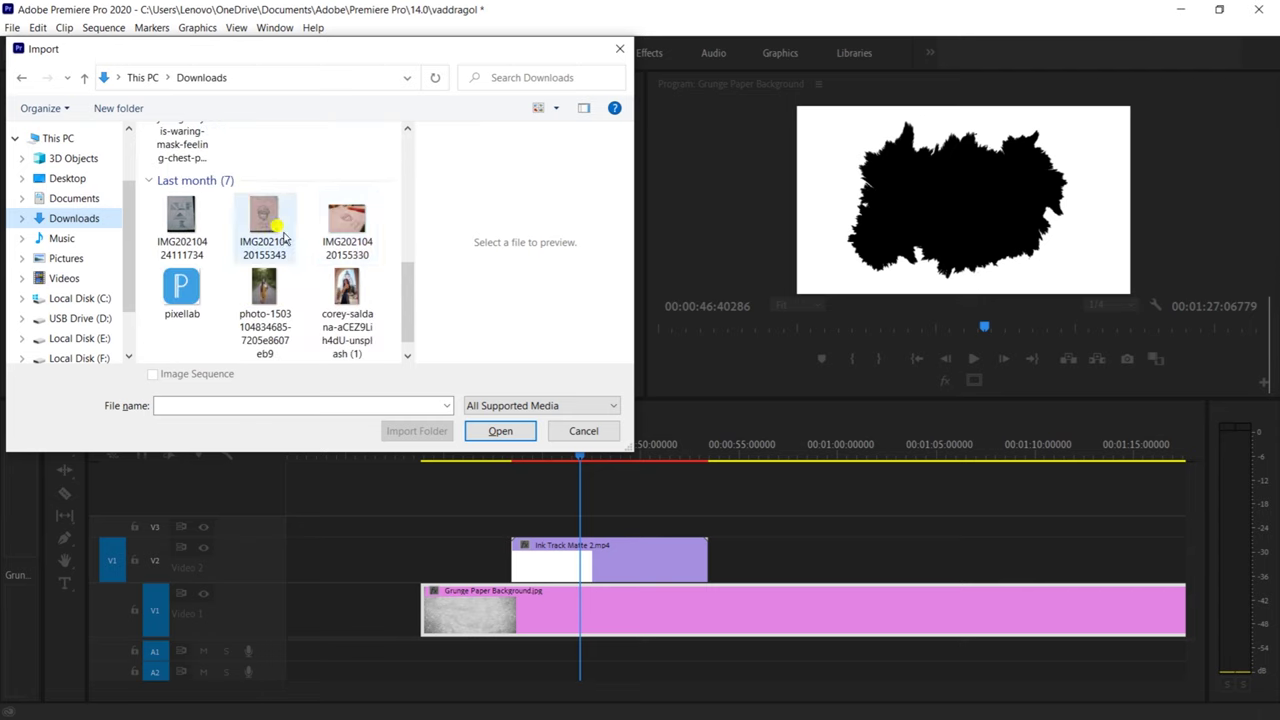
pyautogui.scroll(3, 277, 229)
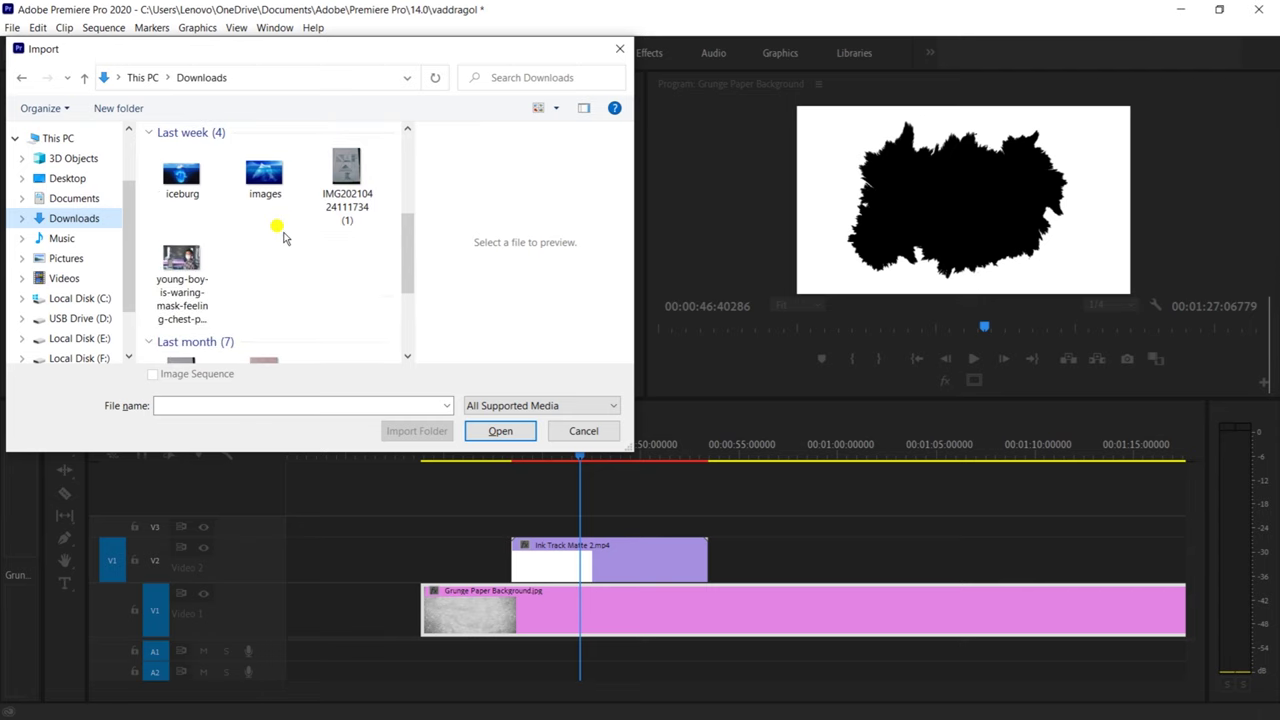
pyautogui.click(183, 265)
pyautogui.click(500, 430)
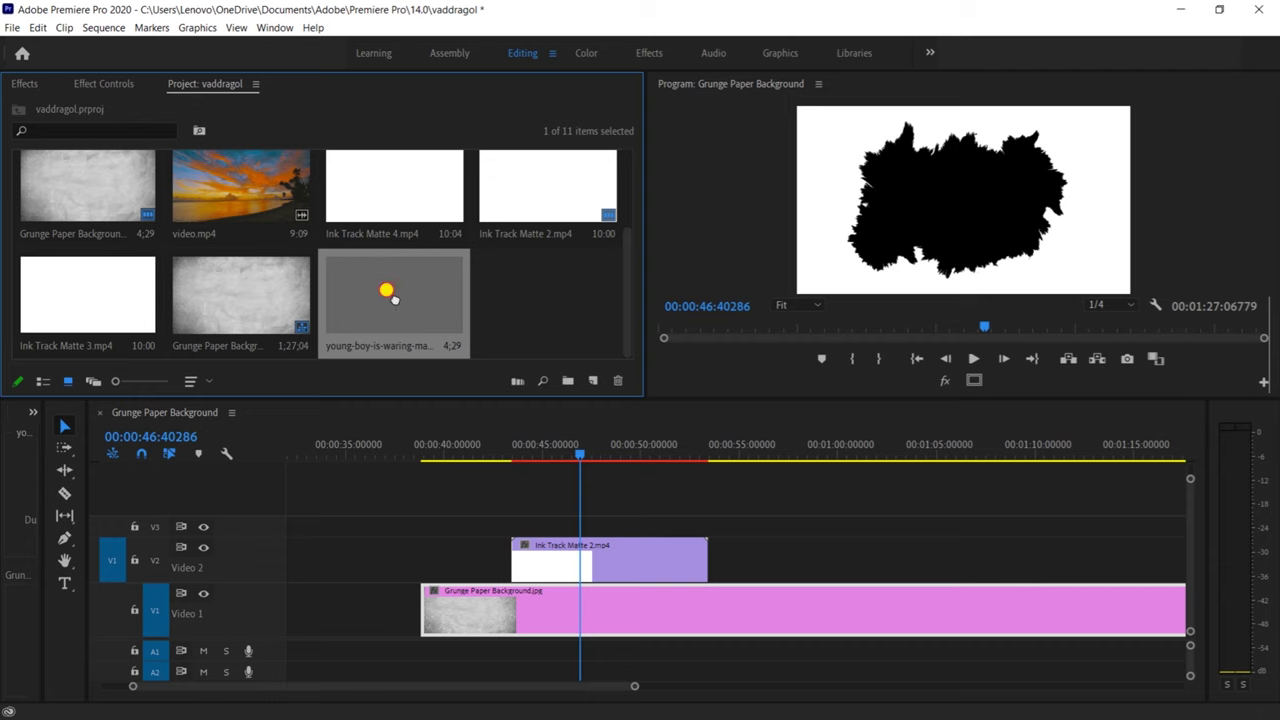
# Step: Put the masked-boy photo on Video 3 from about 44 seconds and expand that track
pyautogui.moveTo(386, 291)
pyautogui.mouseDown()
pyautogui.moveTo(551, 443)
pyautogui.moveTo(566, 509)
pyautogui.moveTo(512, 522)
pyautogui.mouseUp()
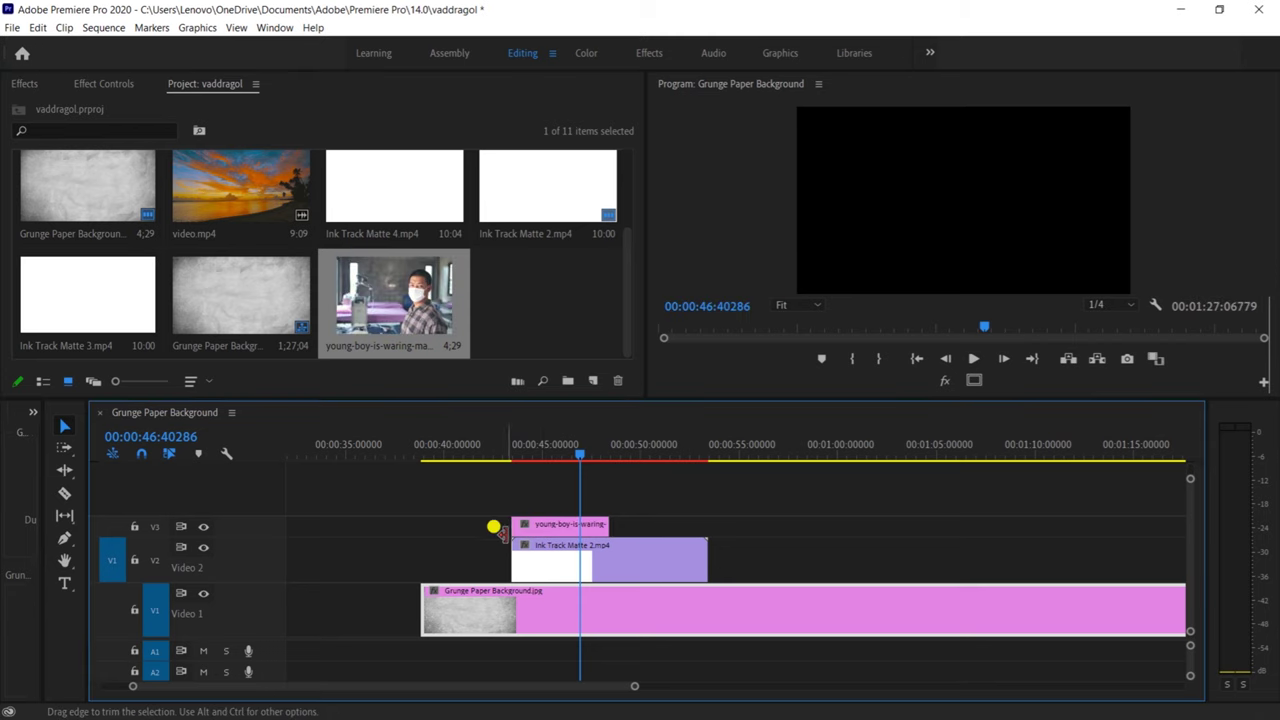
pyautogui.scroll(3, 494, 522)
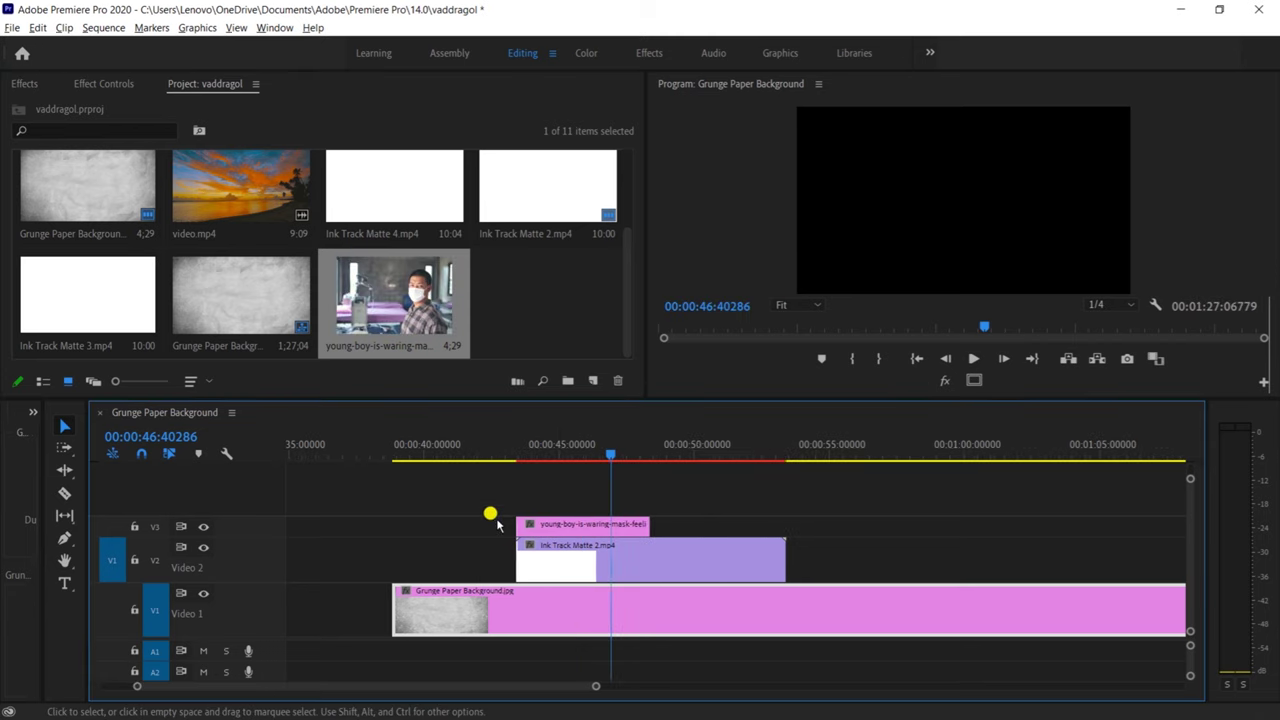
pyautogui.scroll(-2, 494, 522)
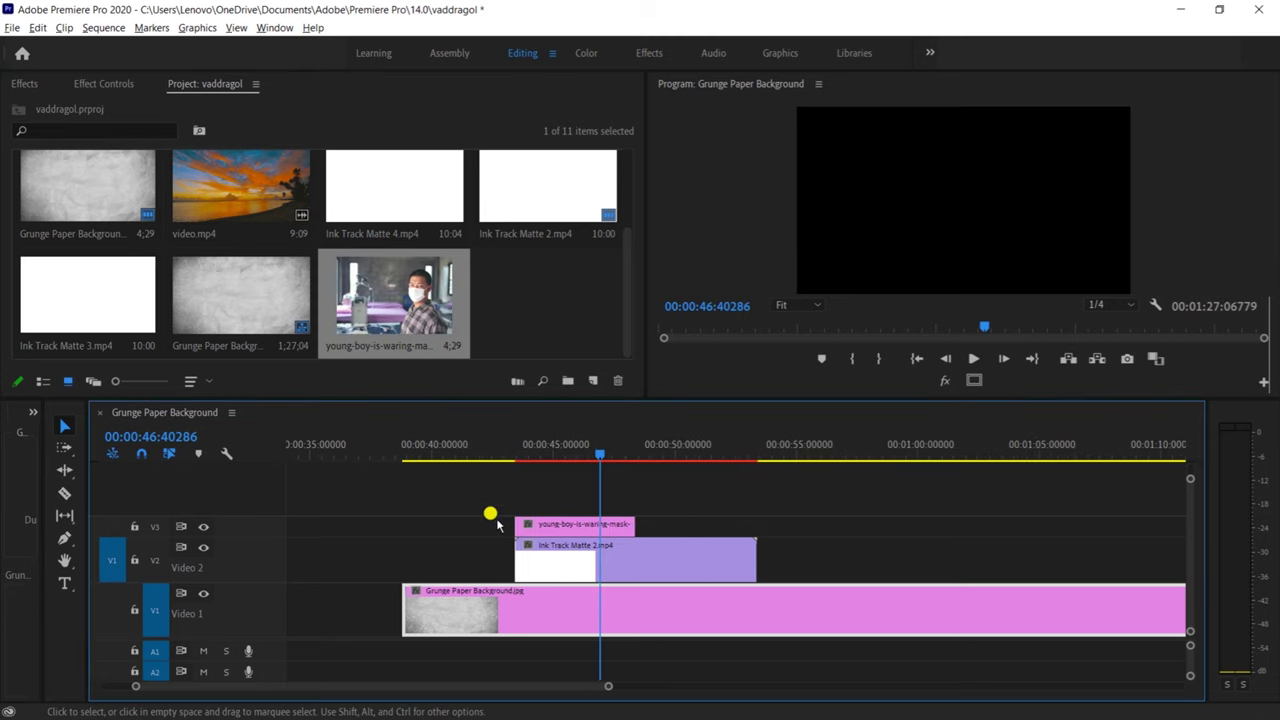
pyautogui.doubleClick(258, 521)
# Step: Preview the sequence from the start of the selected boy photo clip
pyautogui.press('alt')
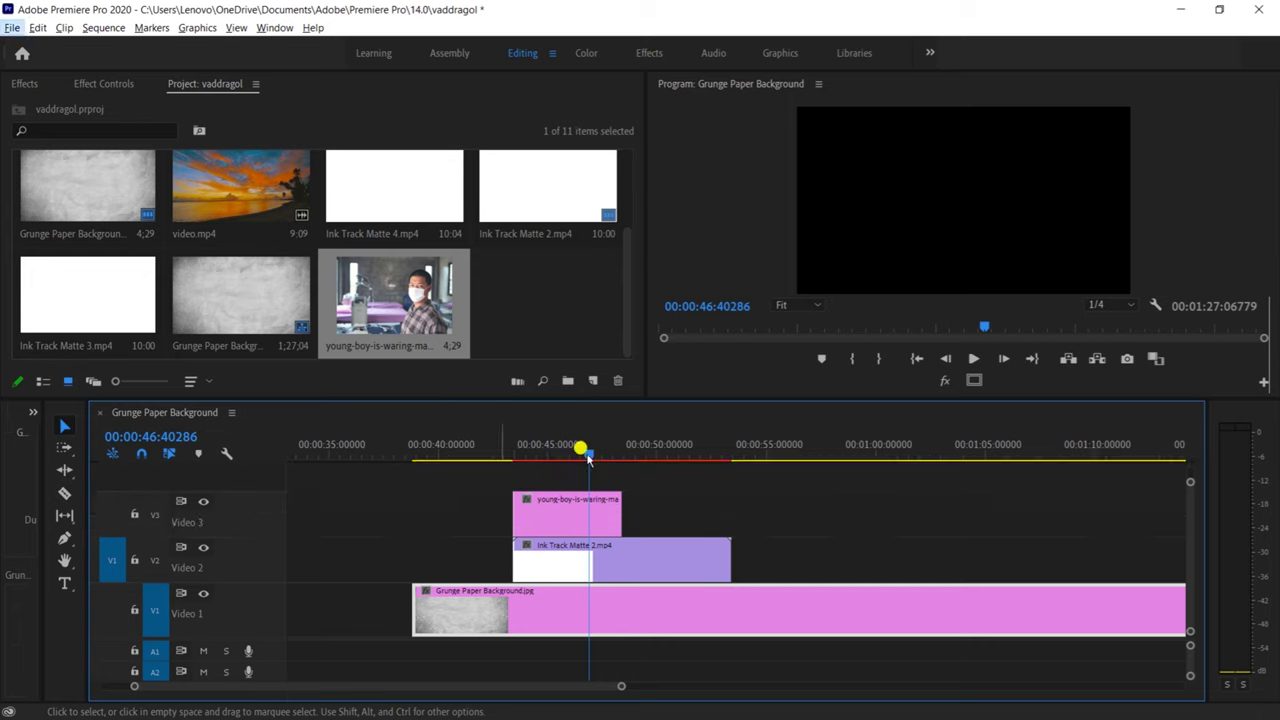
pyautogui.moveTo(589, 459); pyautogui.dragTo(512, 495)
pyautogui.click(539, 512)
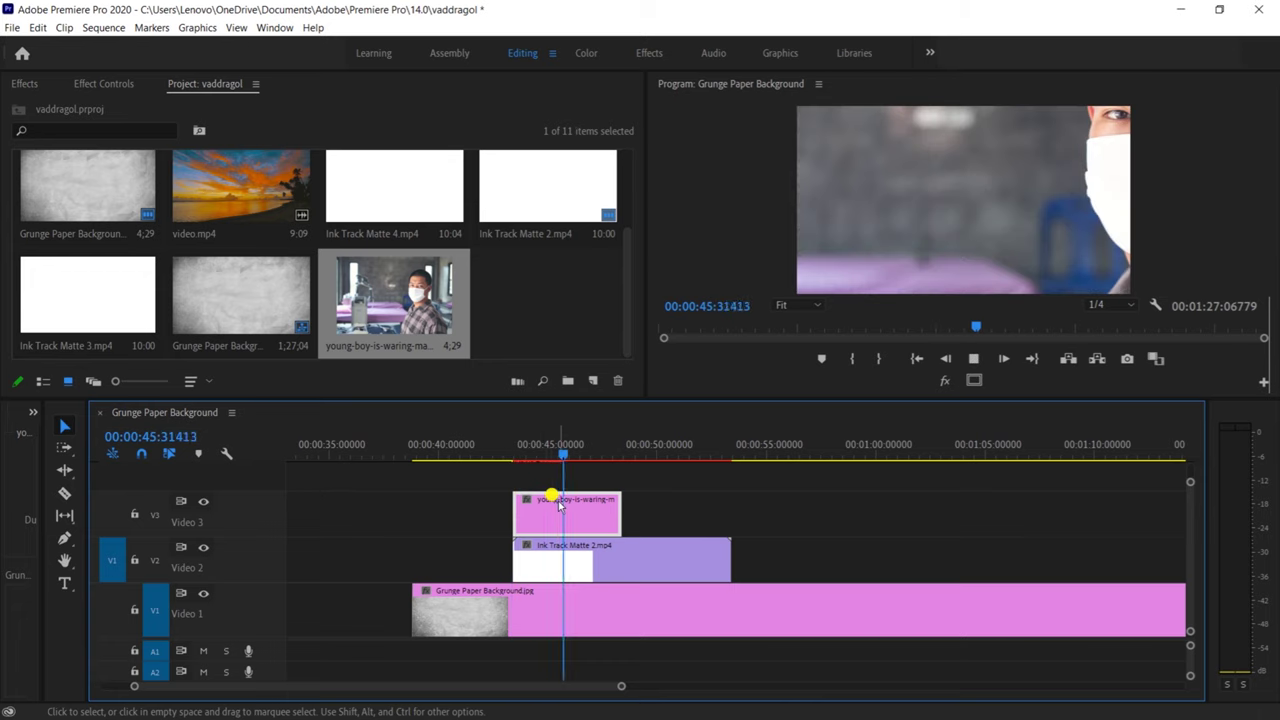
pyautogui.press('space')
pyautogui.click(957, 265)
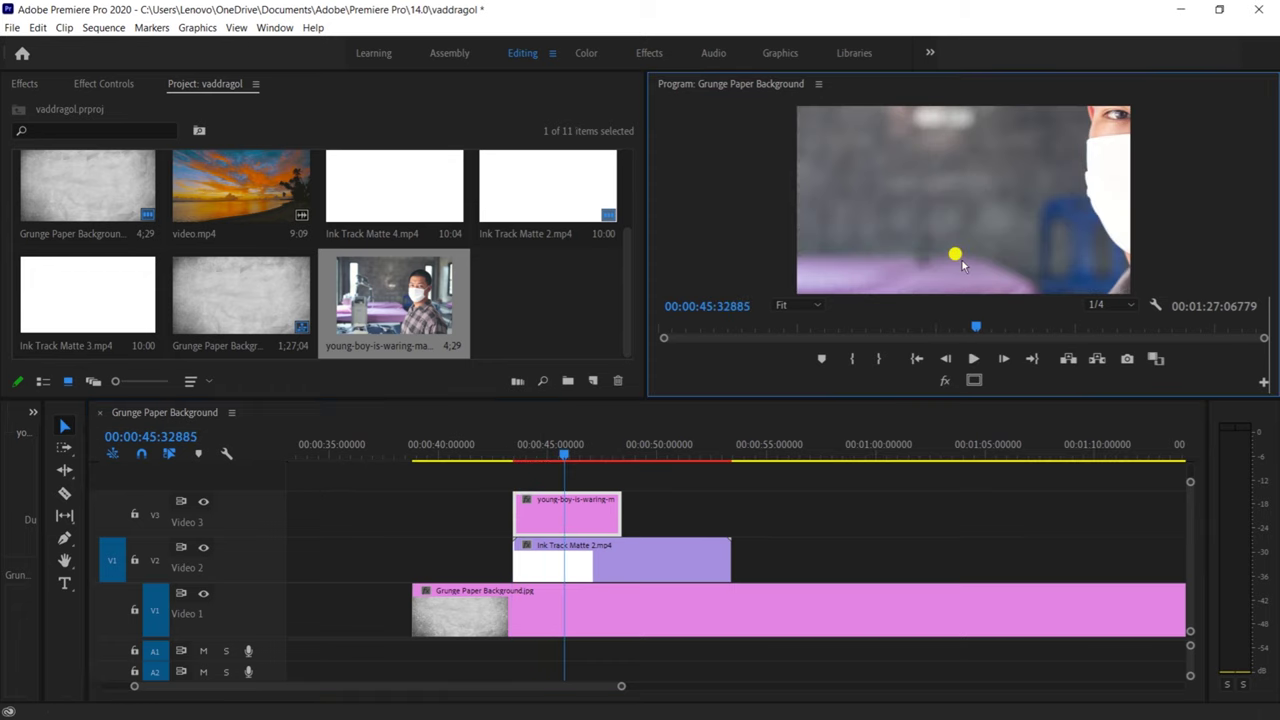
# Step: At 10% monitor zoom, scale the boy photo down to frame size, centre it, then return to Fit
pyautogui.click(801, 310)
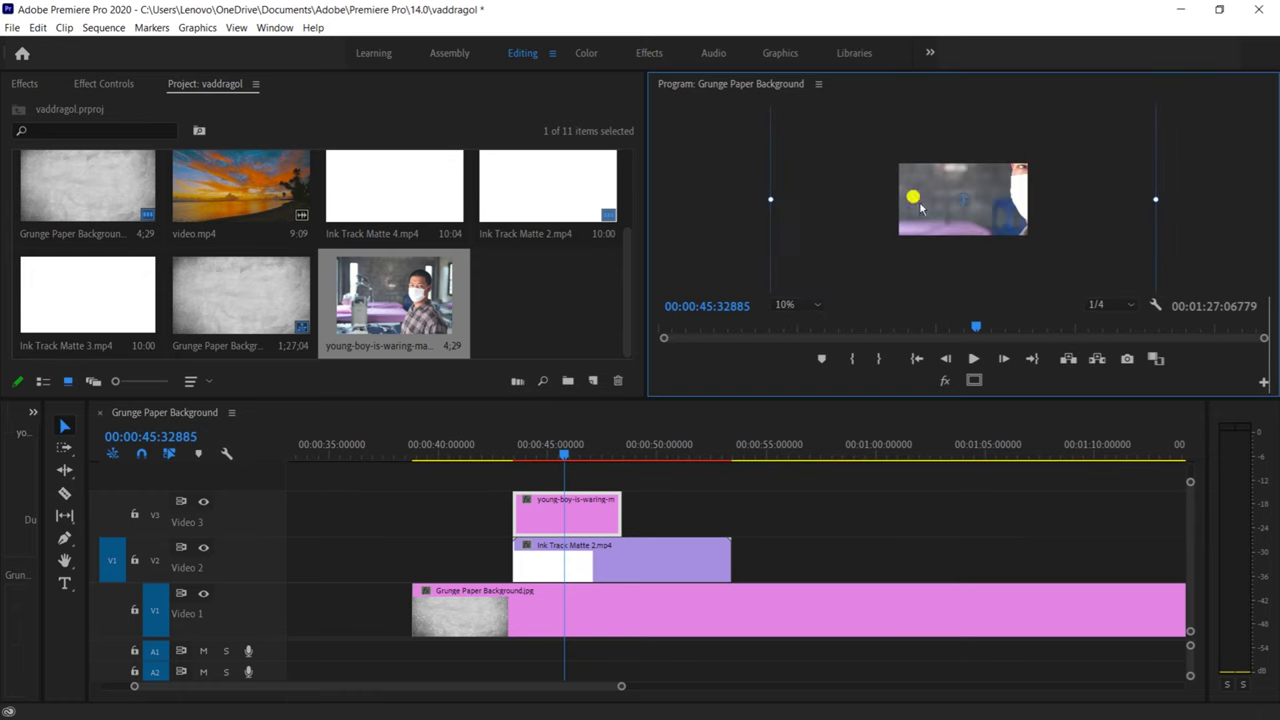
pyautogui.moveTo(769, 198); pyautogui.dragTo(889, 204)
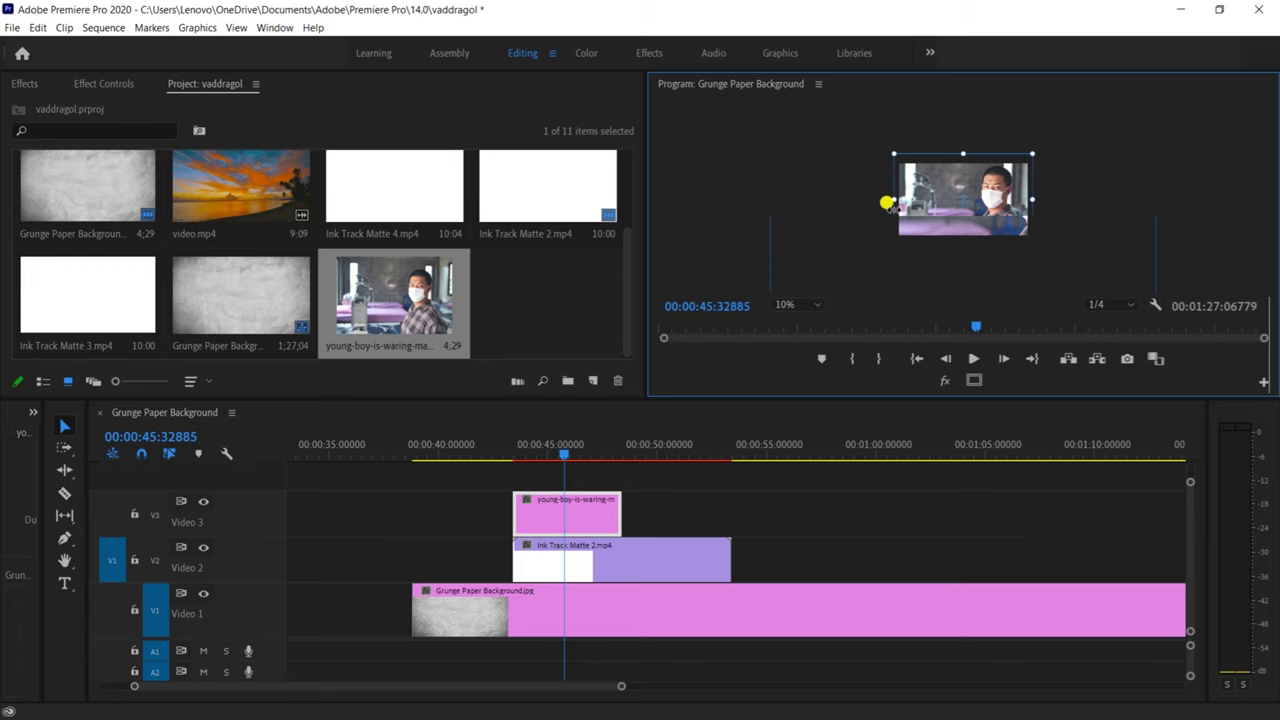
pyautogui.click(992, 205)
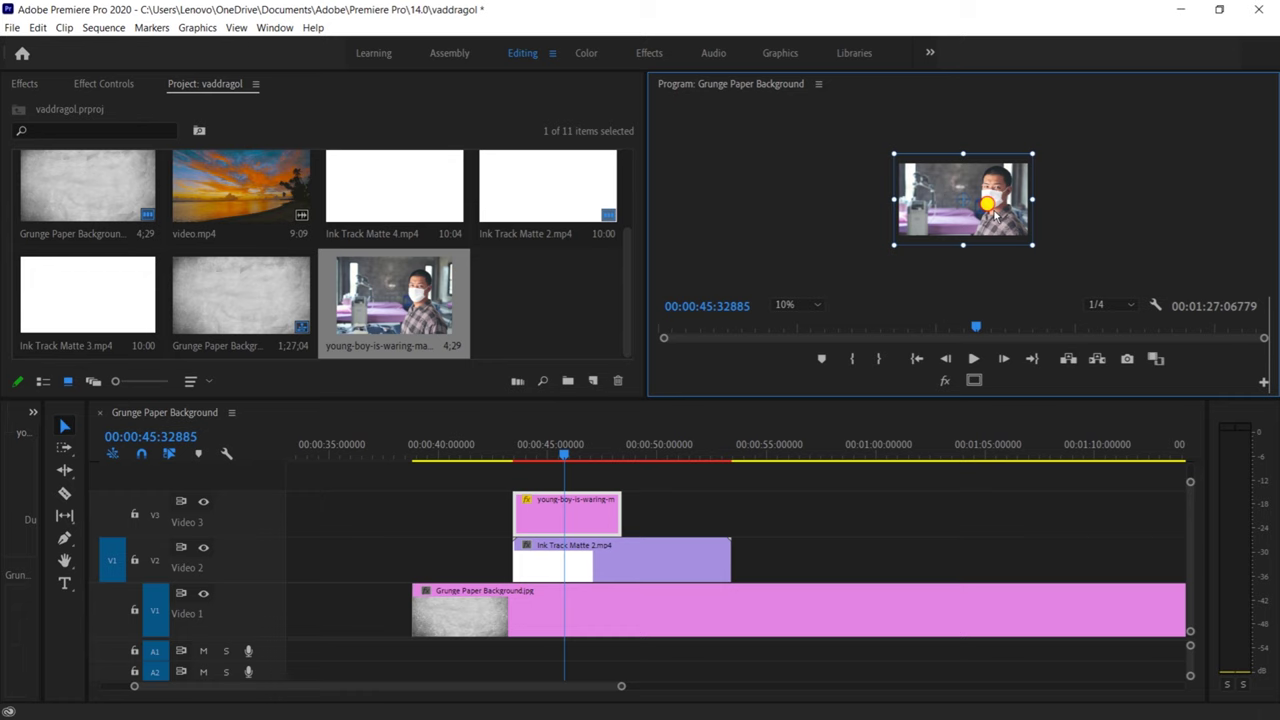
pyautogui.moveTo(994, 215)
pyautogui.mouseDown()
pyautogui.moveTo(982, 218)
pyautogui.moveTo(996, 218)
pyautogui.mouseUp()
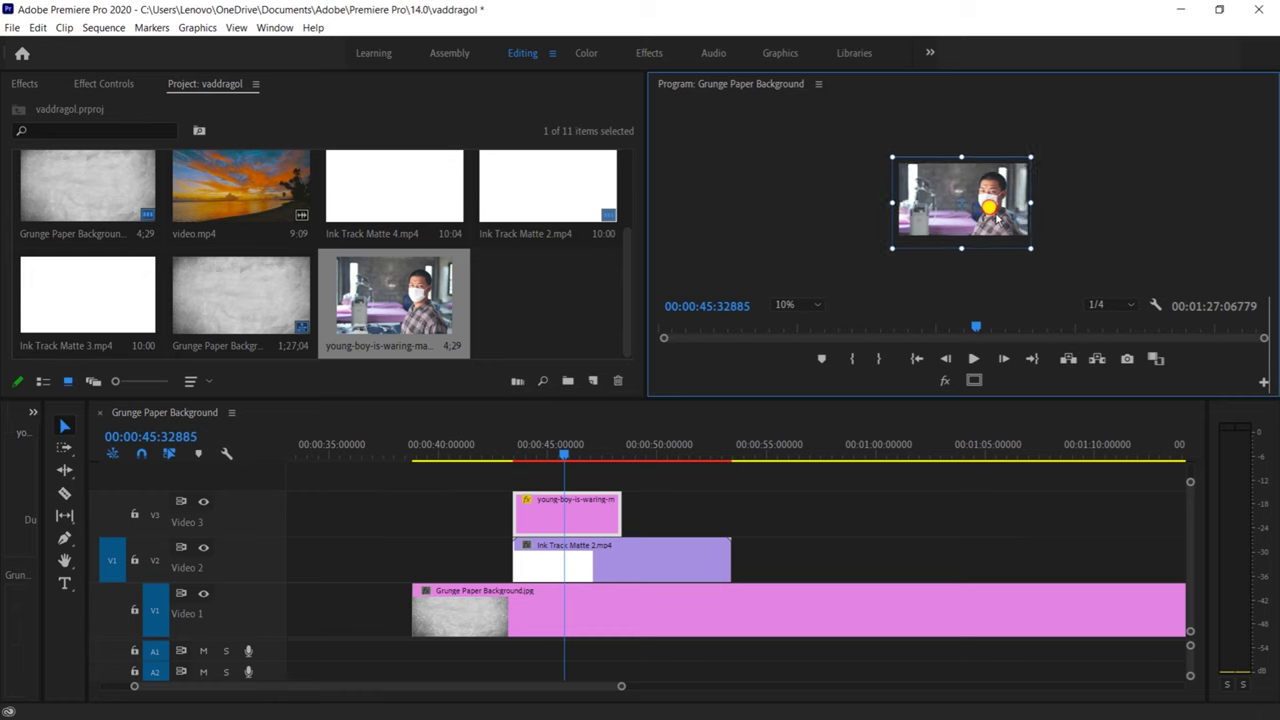
pyautogui.click(812, 305)
# Step: Razor the grunge paper clip at the matte's start near 44 seconds and delete the earlier piece
pyautogui.click(813, 326)
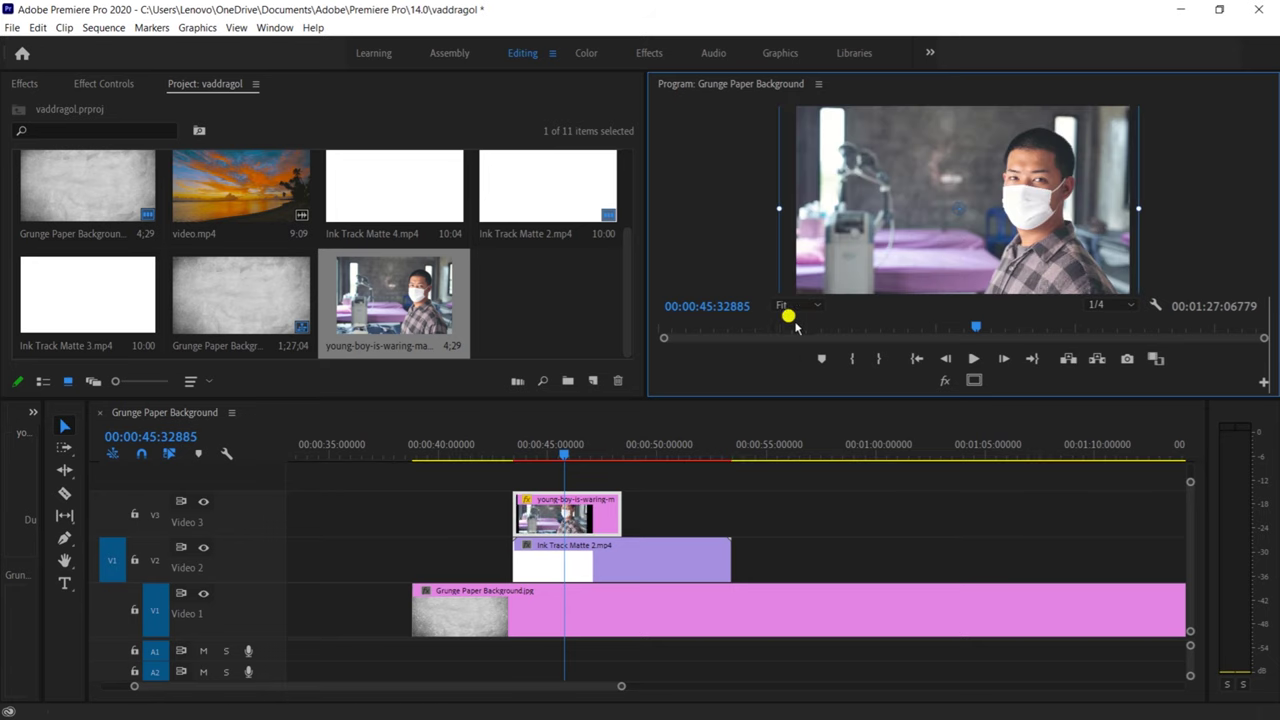
pyautogui.click(510, 612)
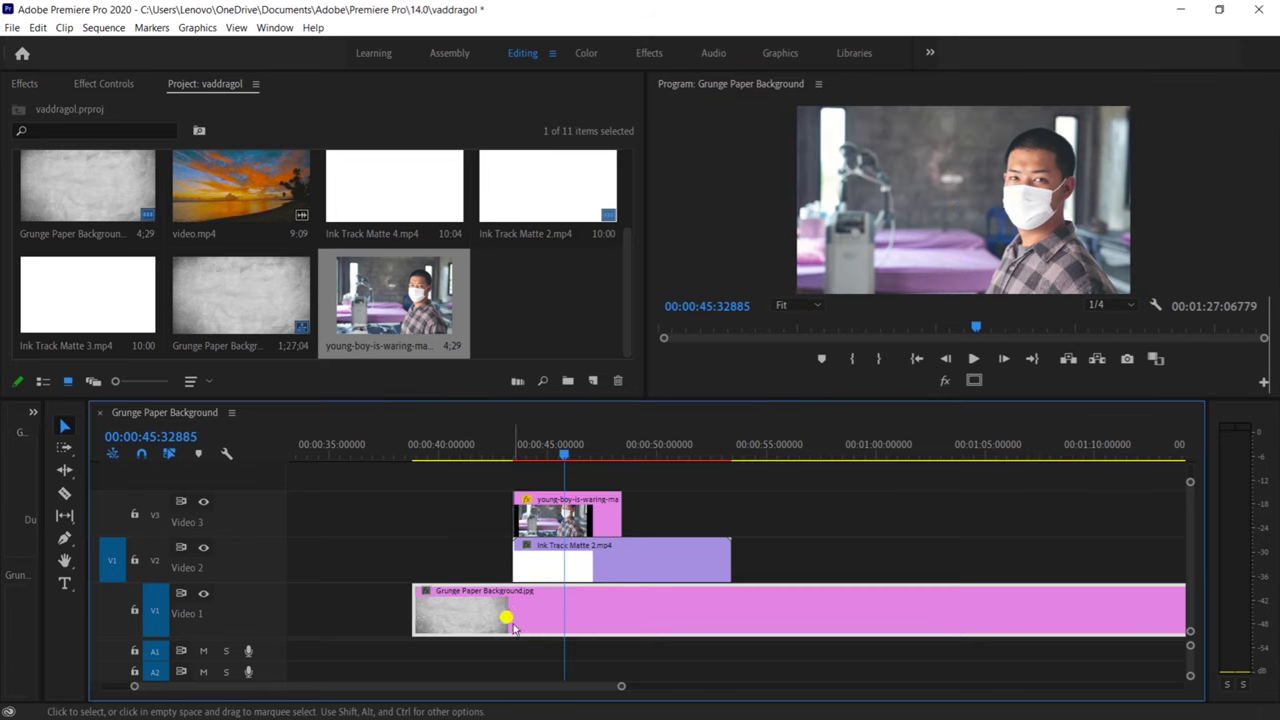
pyautogui.press('c')
pyautogui.click(511, 614)
pyautogui.press('v')
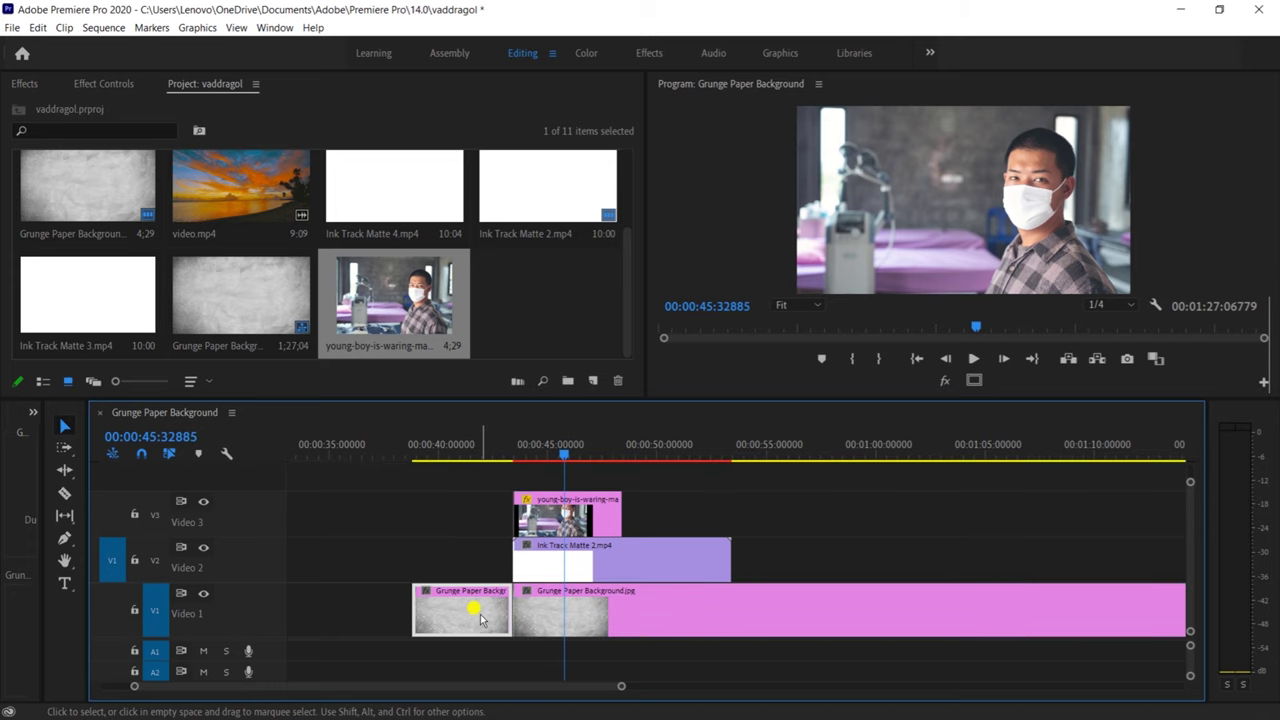
pyautogui.press('Delete')
# Step: Select the ink matte clip, move to where its black ink shows, and hide Video 3
pyautogui.click(563, 566)
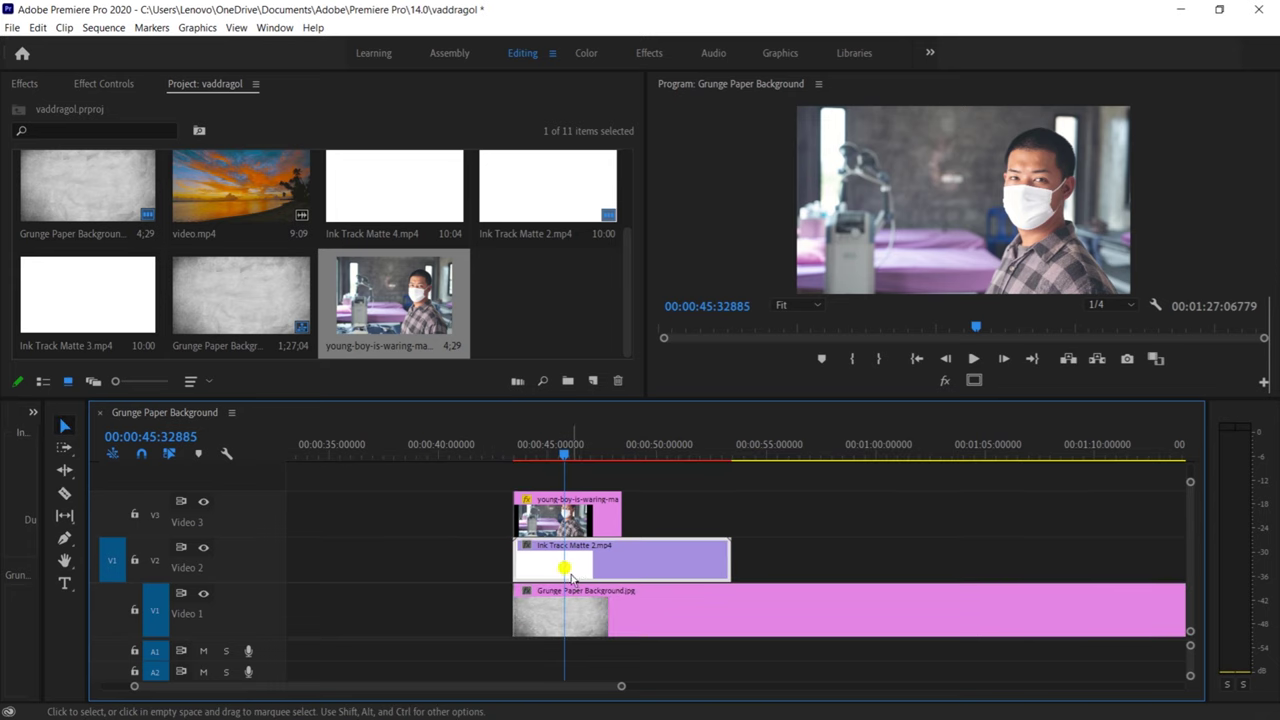
pyautogui.moveTo(563, 453)
pyautogui.mouseDown()
pyautogui.moveTo(651, 462)
pyautogui.moveTo(554, 480)
pyautogui.moveTo(618, 480)
pyautogui.mouseUp()
pyautogui.click(217, 520)
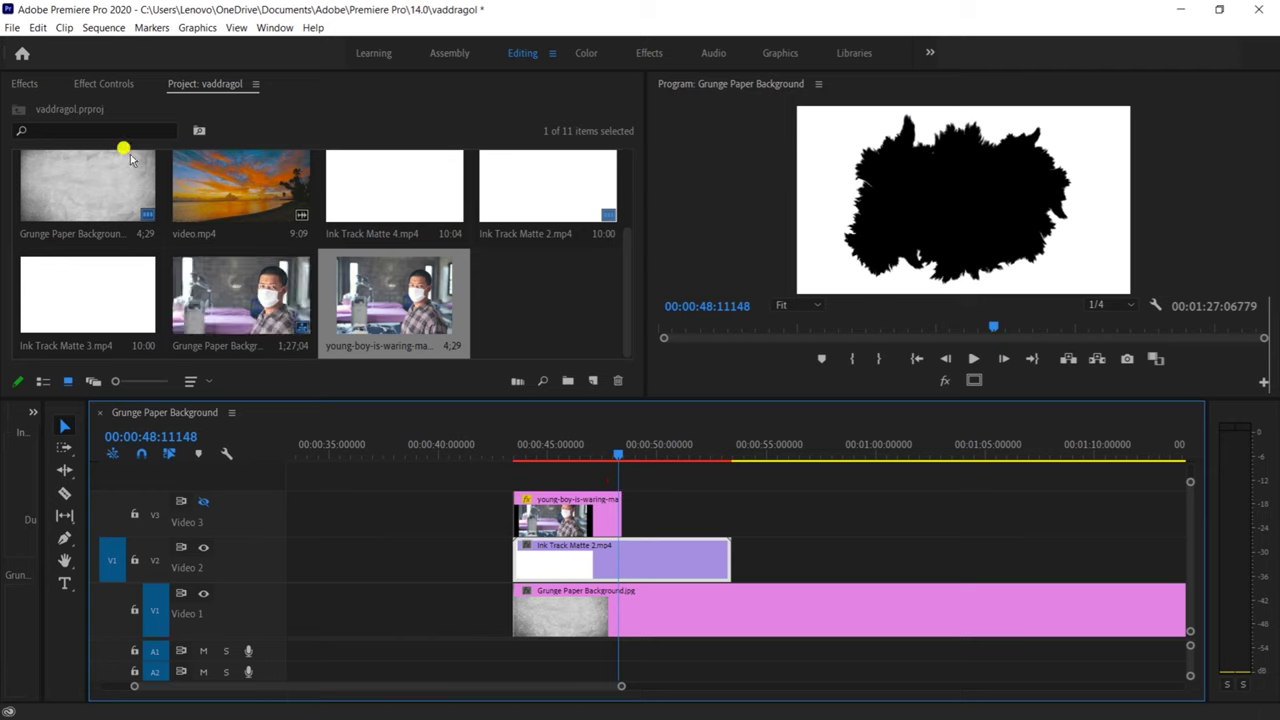
# Step: Search the effects for 'ultr' and apply Ultra Key to the Ink Track Matte 2 clip
pyautogui.hotkey('shift', '5')
pyautogui.hotkey('shift', '7')
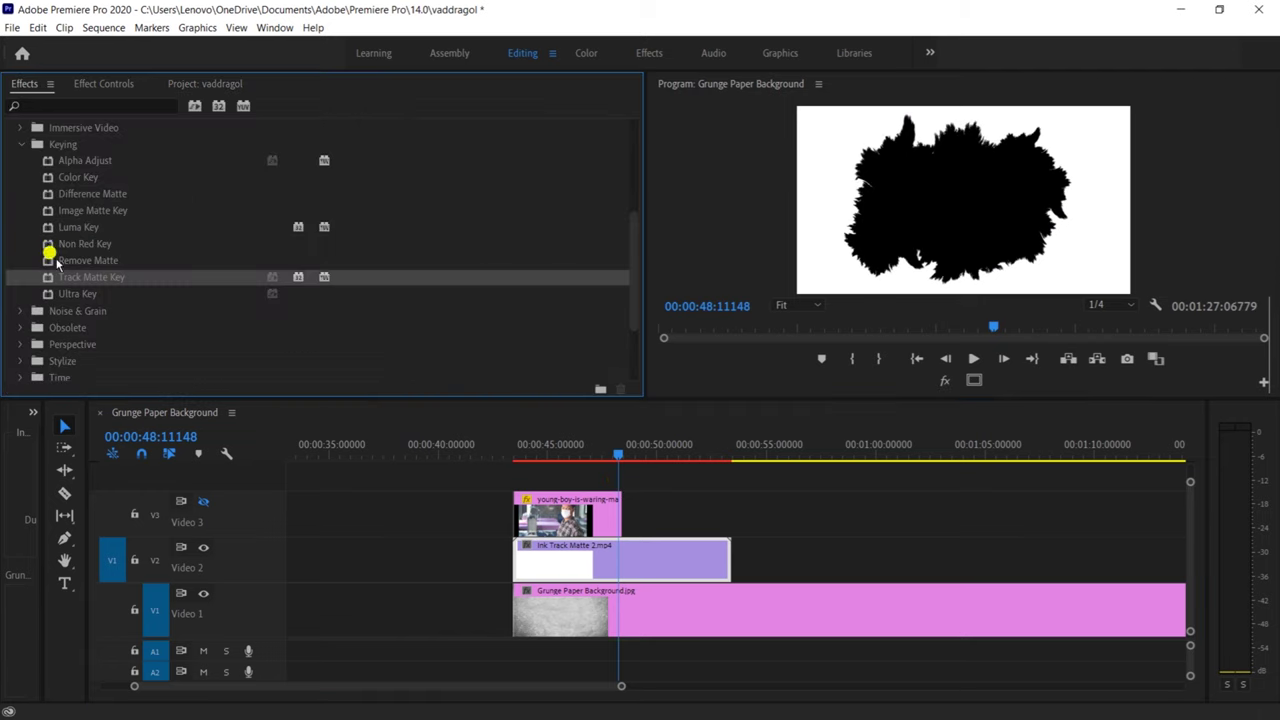
pyautogui.click(60, 293)
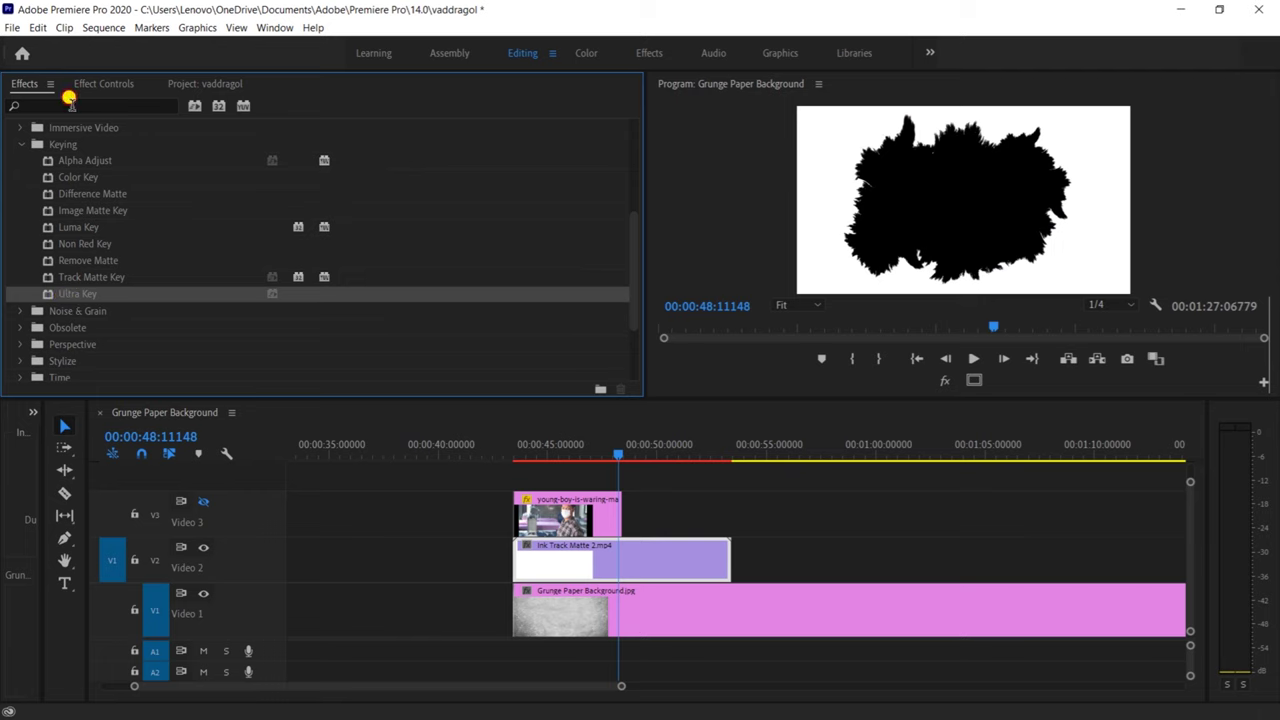
pyautogui.click(70, 104)
pyautogui.write('ultra')
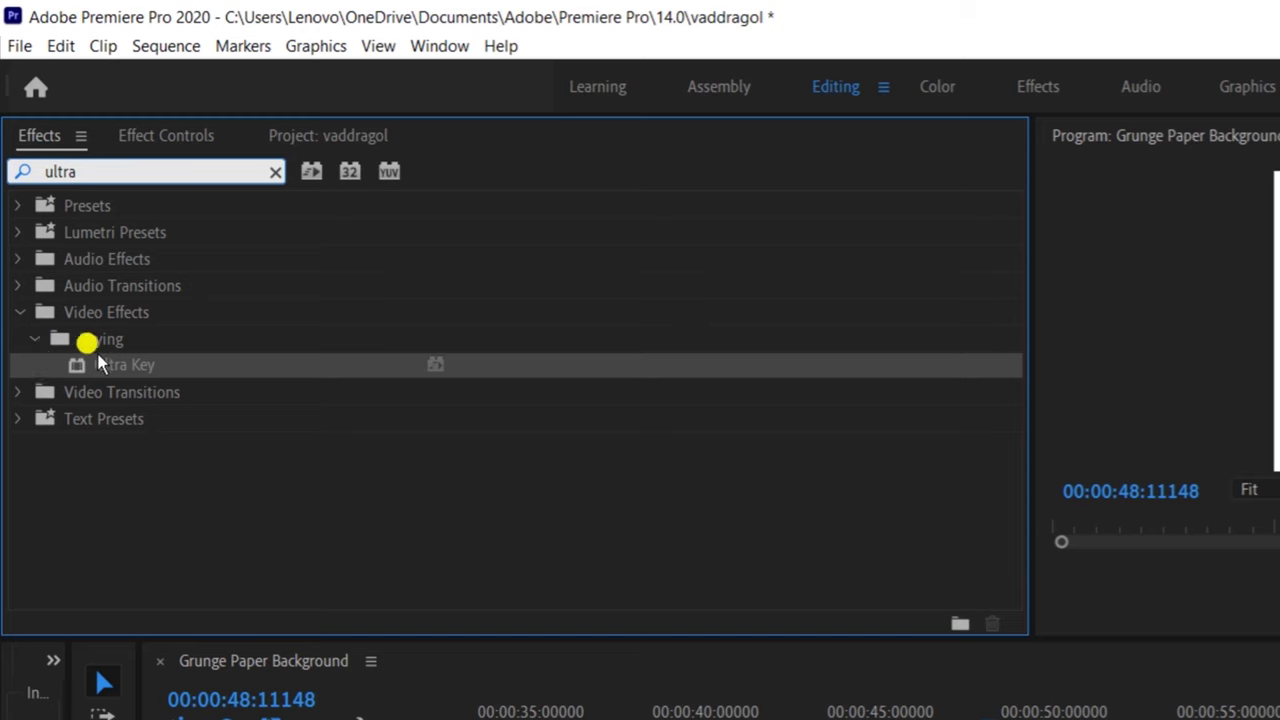
pyautogui.click(157, 370)
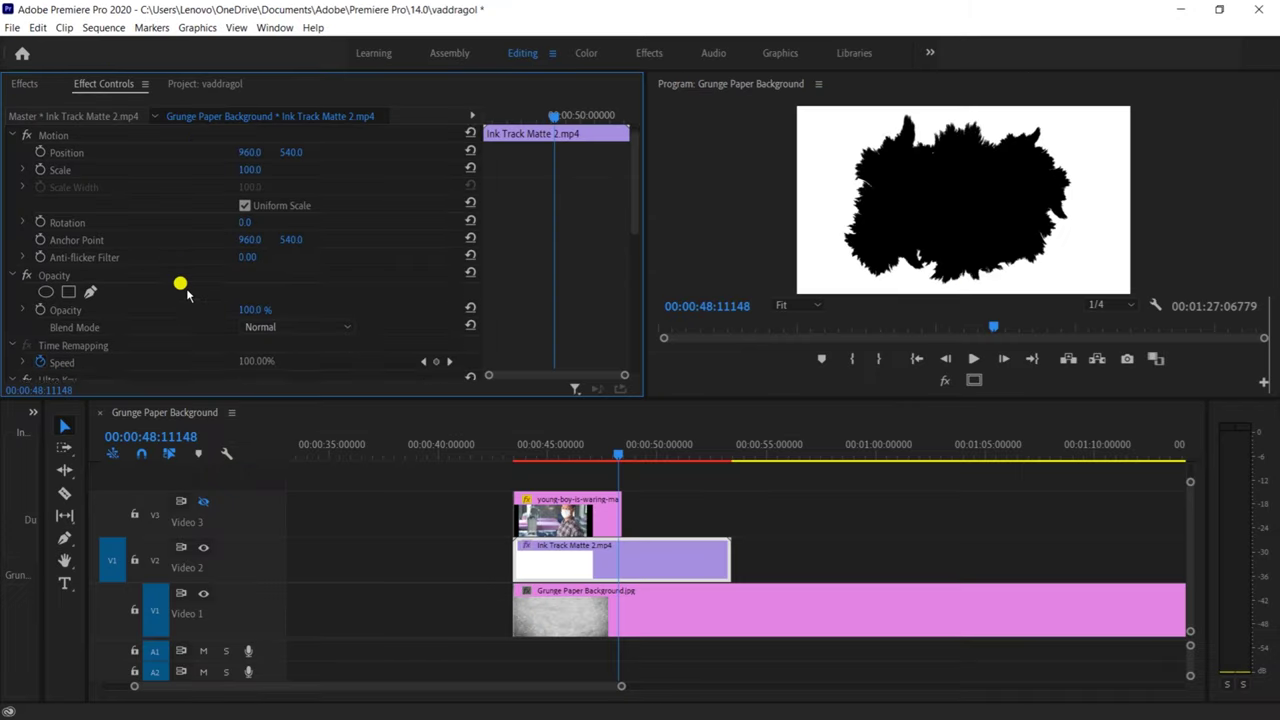
# Step: Delete the duplicate Ultra Key and sample the white from the preview as key colour
pyautogui.scroll(-6, 186, 293)
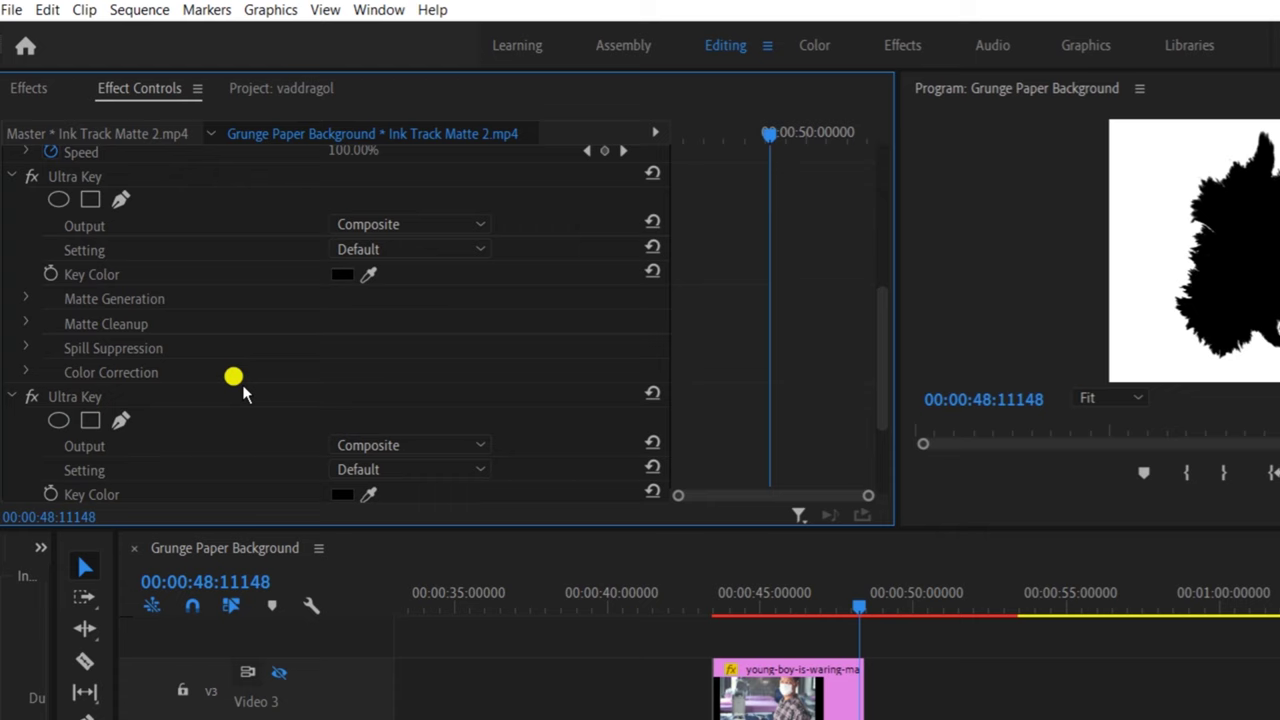
pyautogui.click(147, 390)
pyautogui.press('Delete')
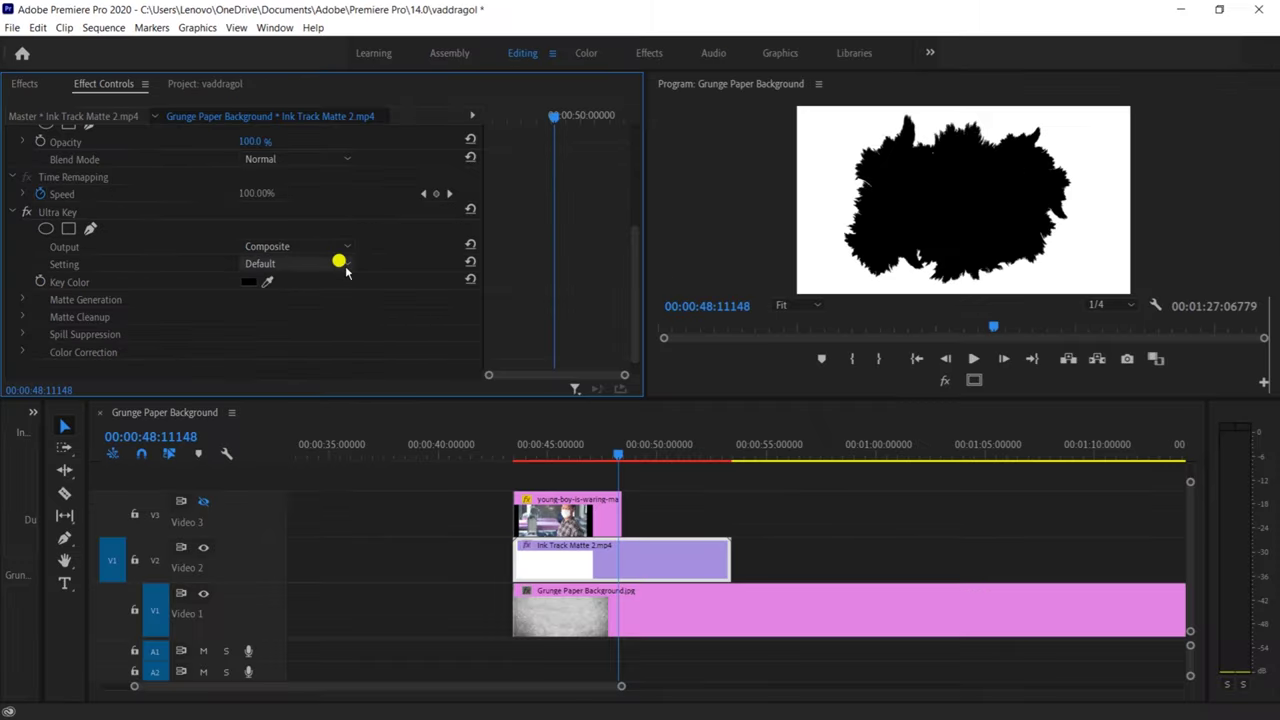
pyautogui.moveTo(264, 277); pyautogui.dragTo(826, 140)
pyautogui.moveTo(974, 168); pyautogui.dragTo(963, 181)
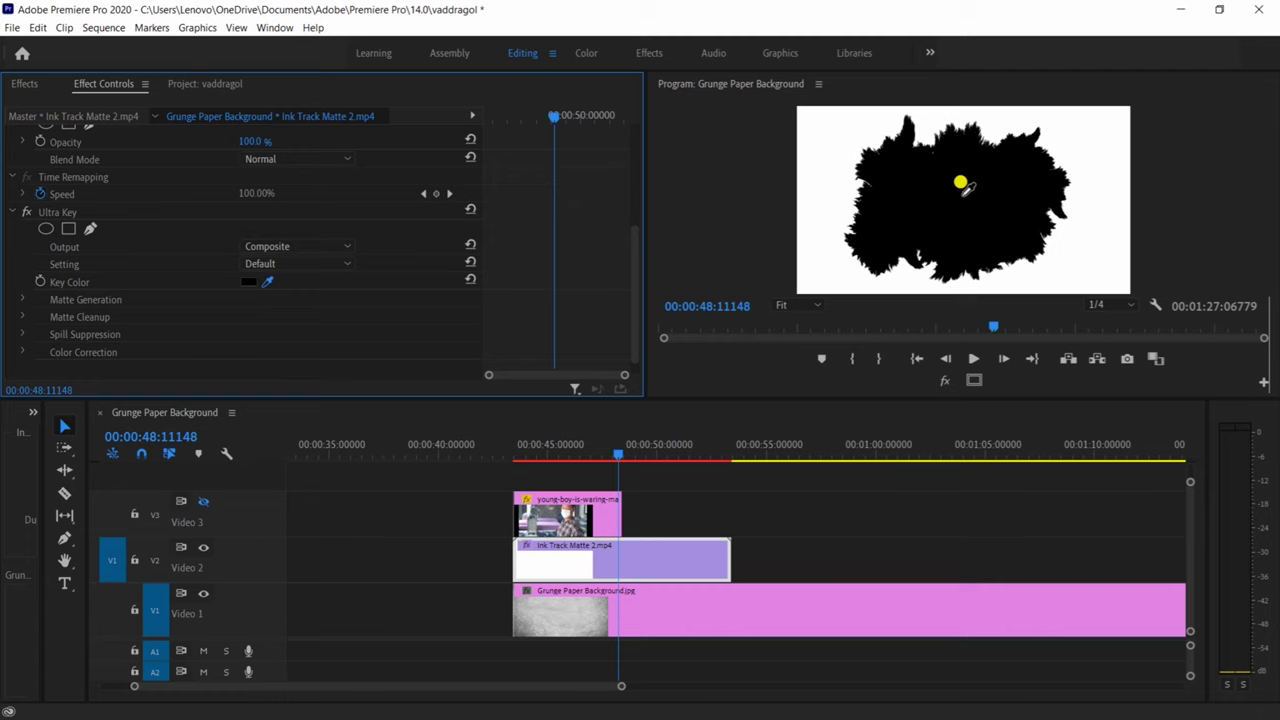
pyautogui.moveTo(965, 186)
pyautogui.mouseDown()
pyautogui.moveTo(903, 103)
pyautogui.moveTo(820, 126)
pyautogui.moveTo(818, 141)
pyautogui.mouseUp()
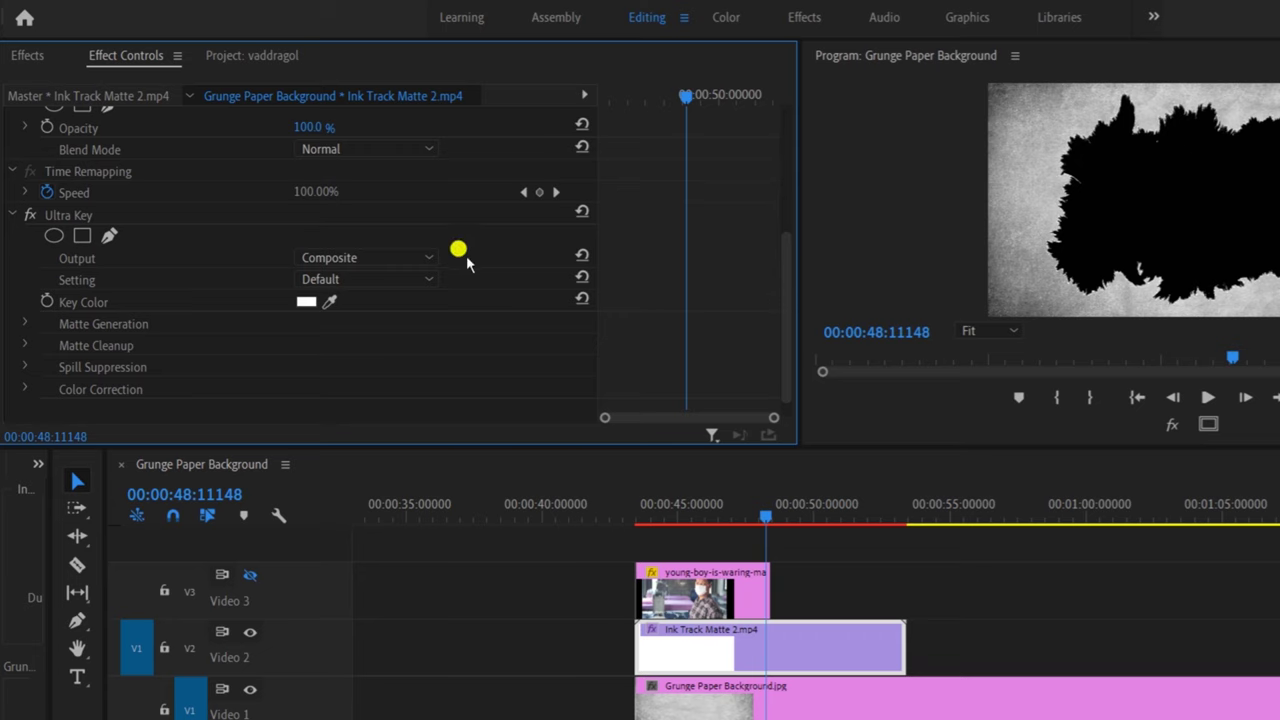
# Step: Raise Ultra Key Transparency to about 52, set Output to Composite, and collapse Matte Generation
pyautogui.click(340, 263)
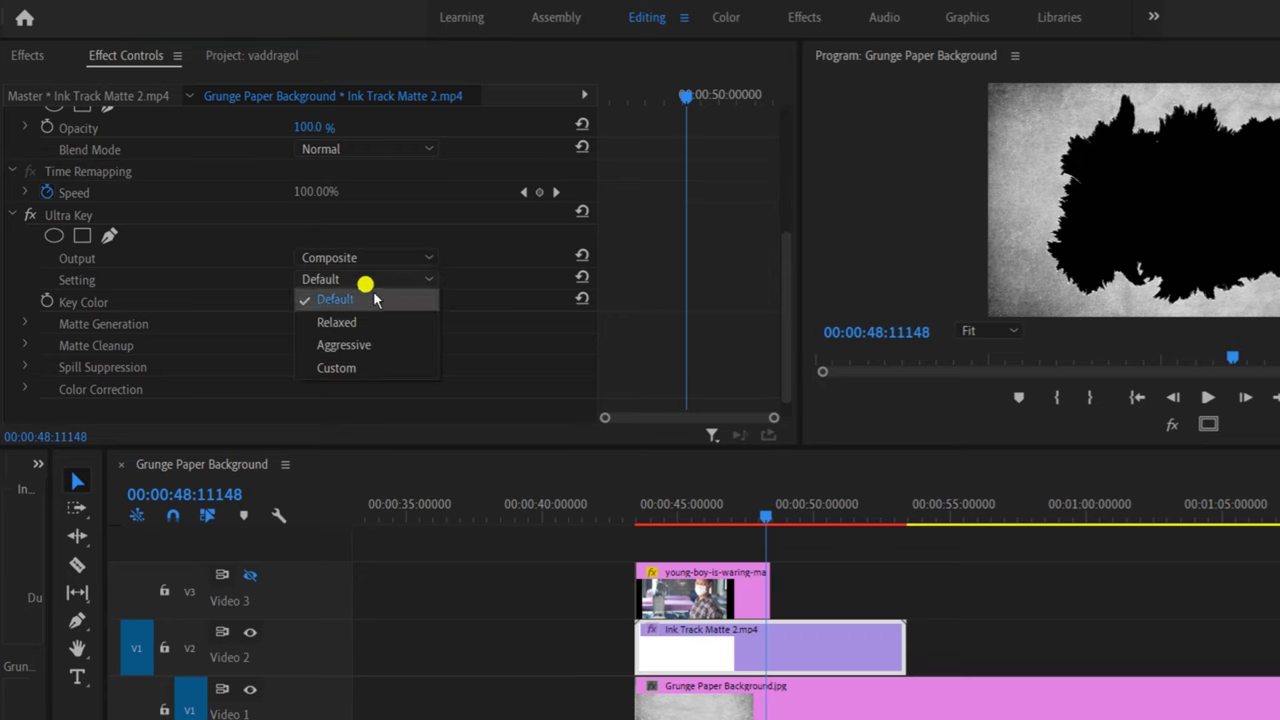
pyautogui.click(408, 256)
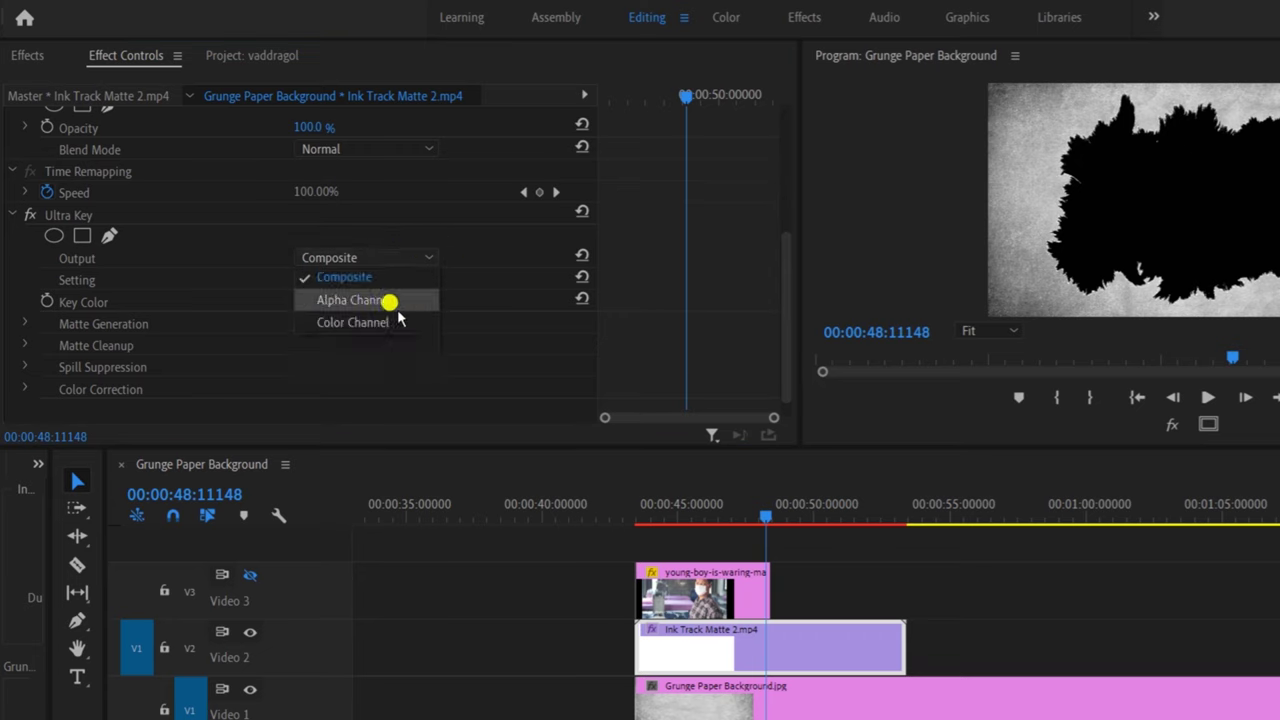
pyautogui.click(398, 301)
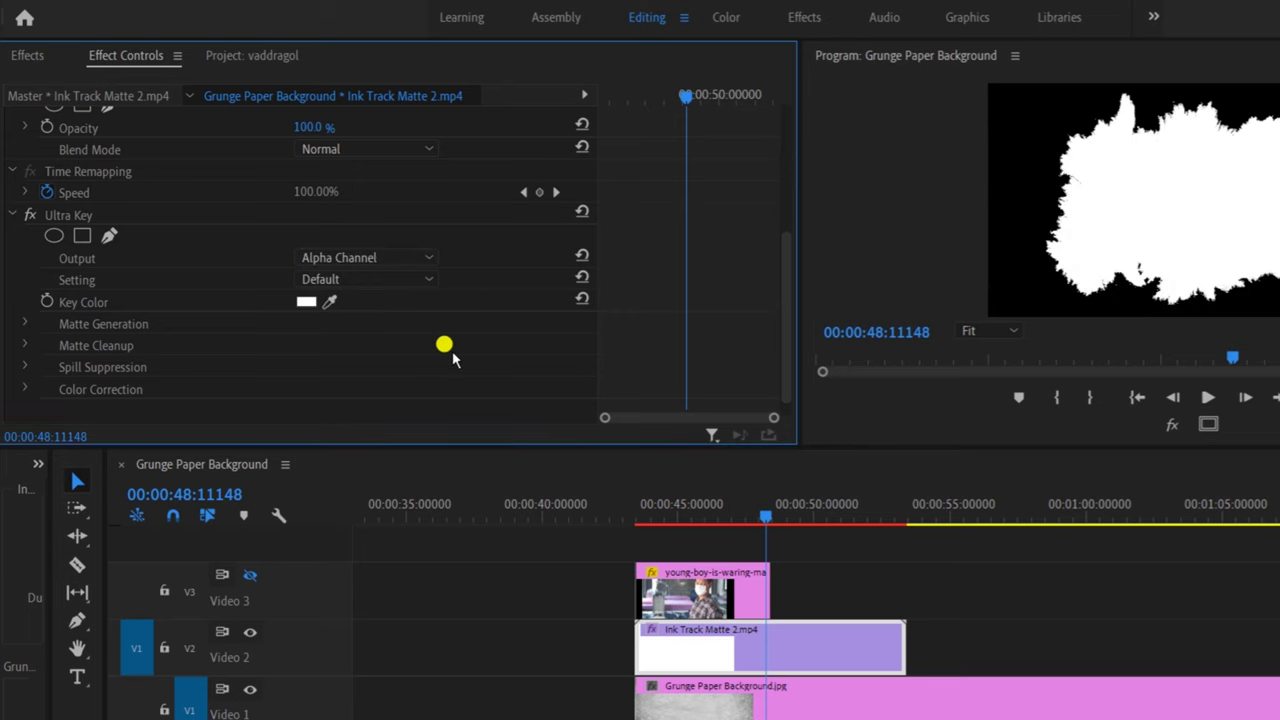
pyautogui.scroll(-1, 444, 344)
pyautogui.click(24, 303)
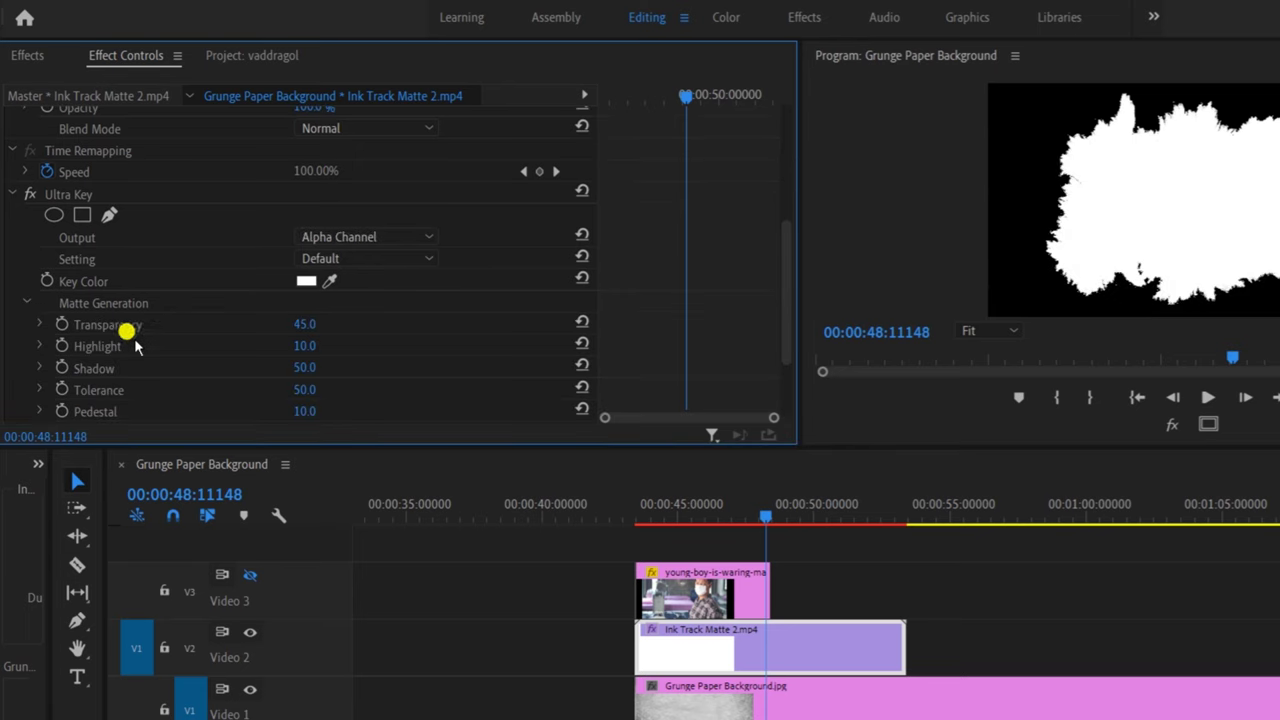
pyautogui.click(290, 323)
pyautogui.click(394, 323)
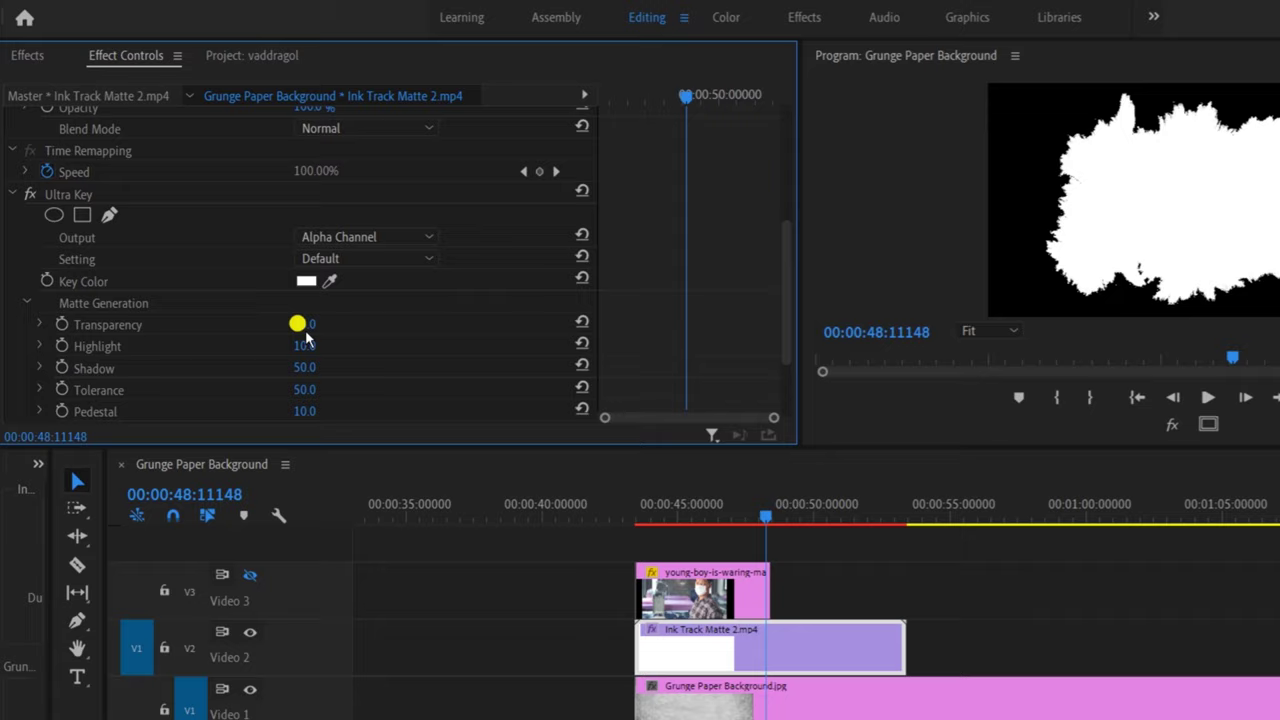
pyautogui.moveTo(297, 323); pyautogui.dragTo(318, 326)
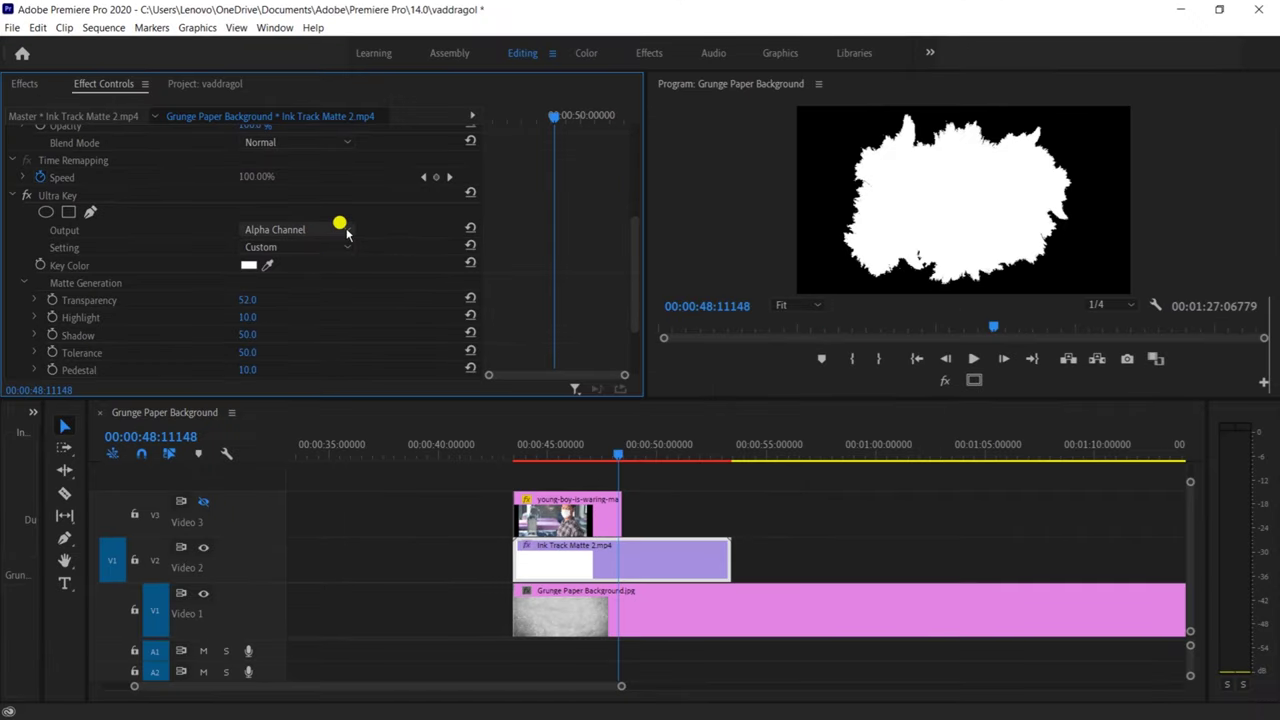
pyautogui.click(346, 233)
pyautogui.click(306, 249)
pyautogui.click(23, 283)
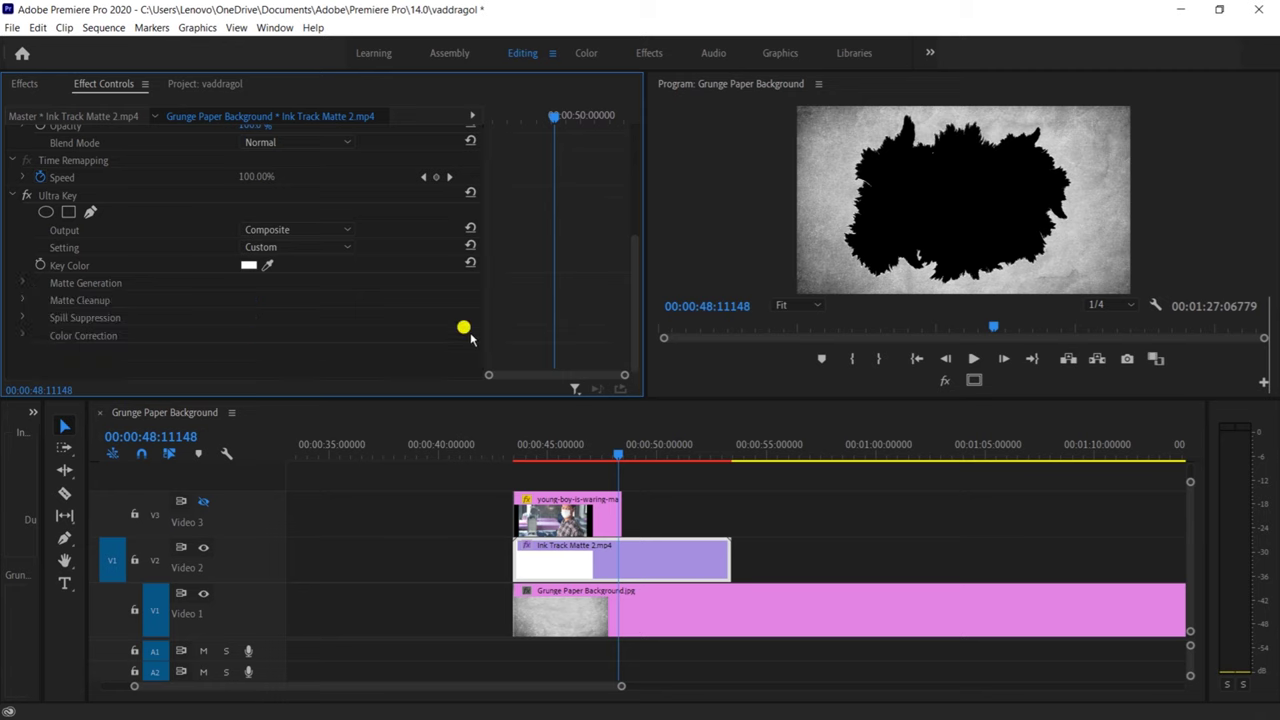
# Step: Turn Video 3 output back on, target V3 and V2, and move the playhead to about 45 seconds
pyautogui.click(540, 515)
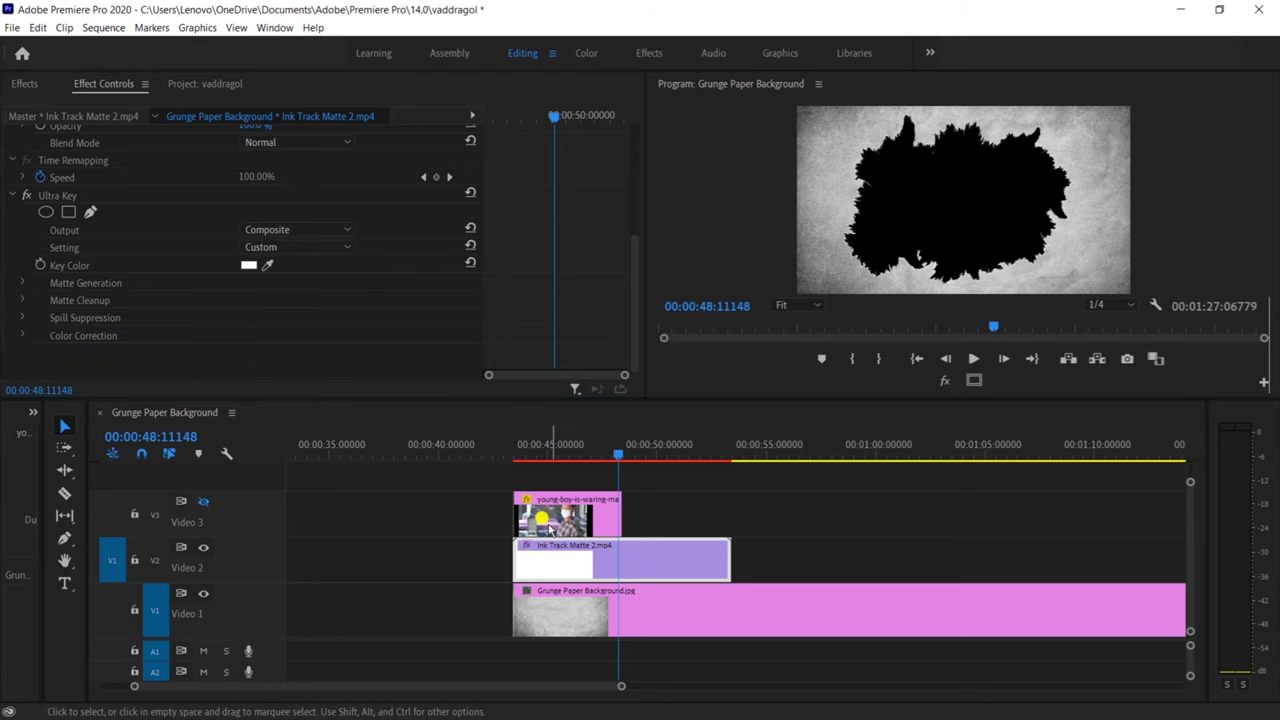
pyautogui.click(203, 501)
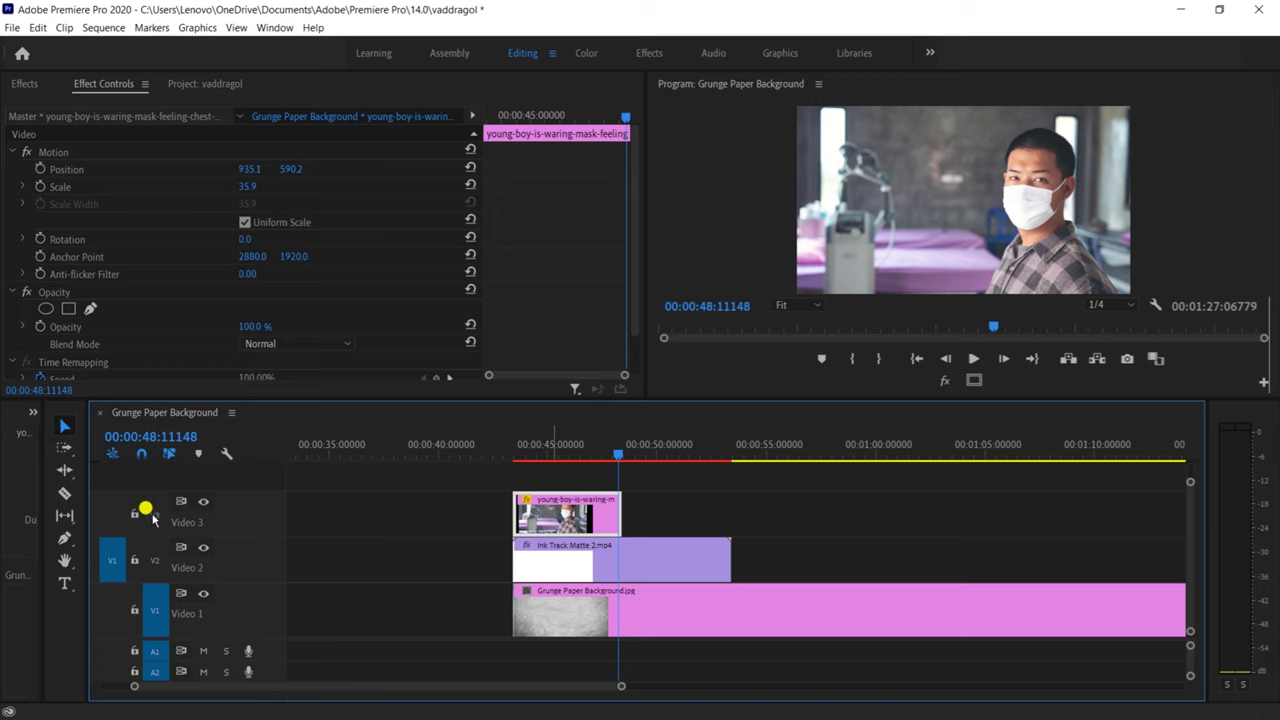
pyautogui.click(155, 515)
pyautogui.click(155, 560)
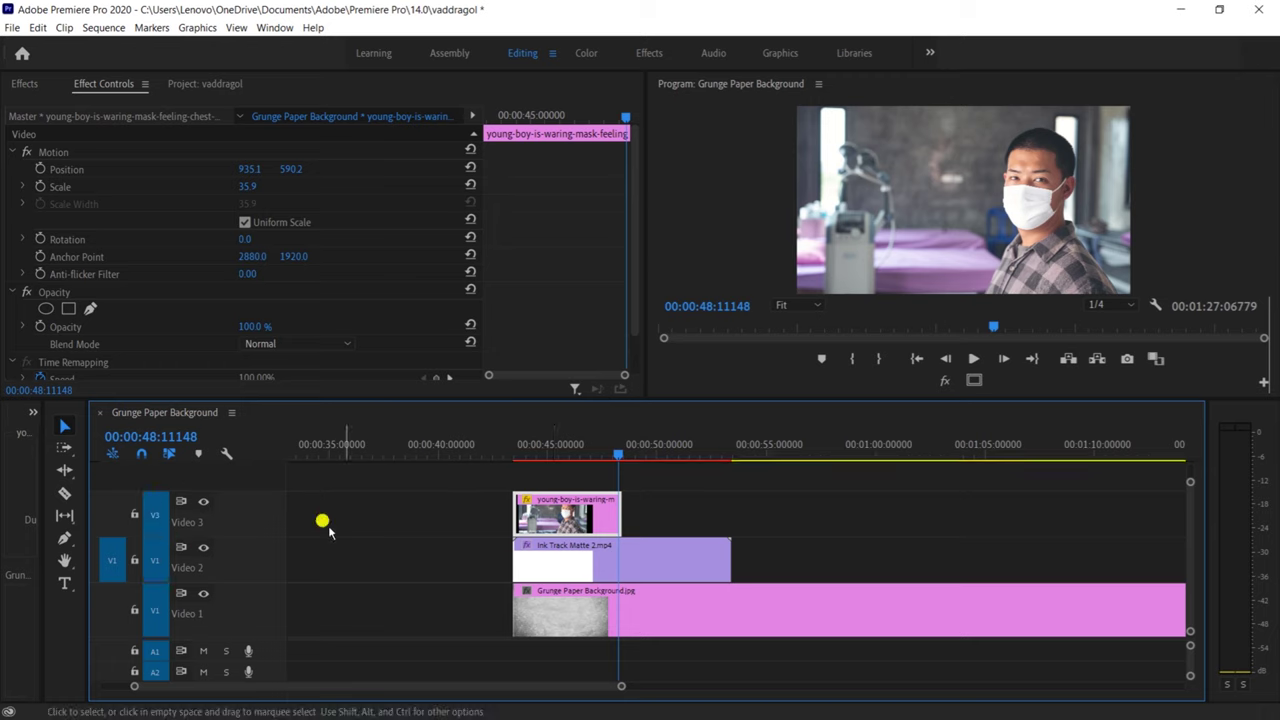
pyautogui.moveTo(619, 457); pyautogui.dragTo(557, 458)
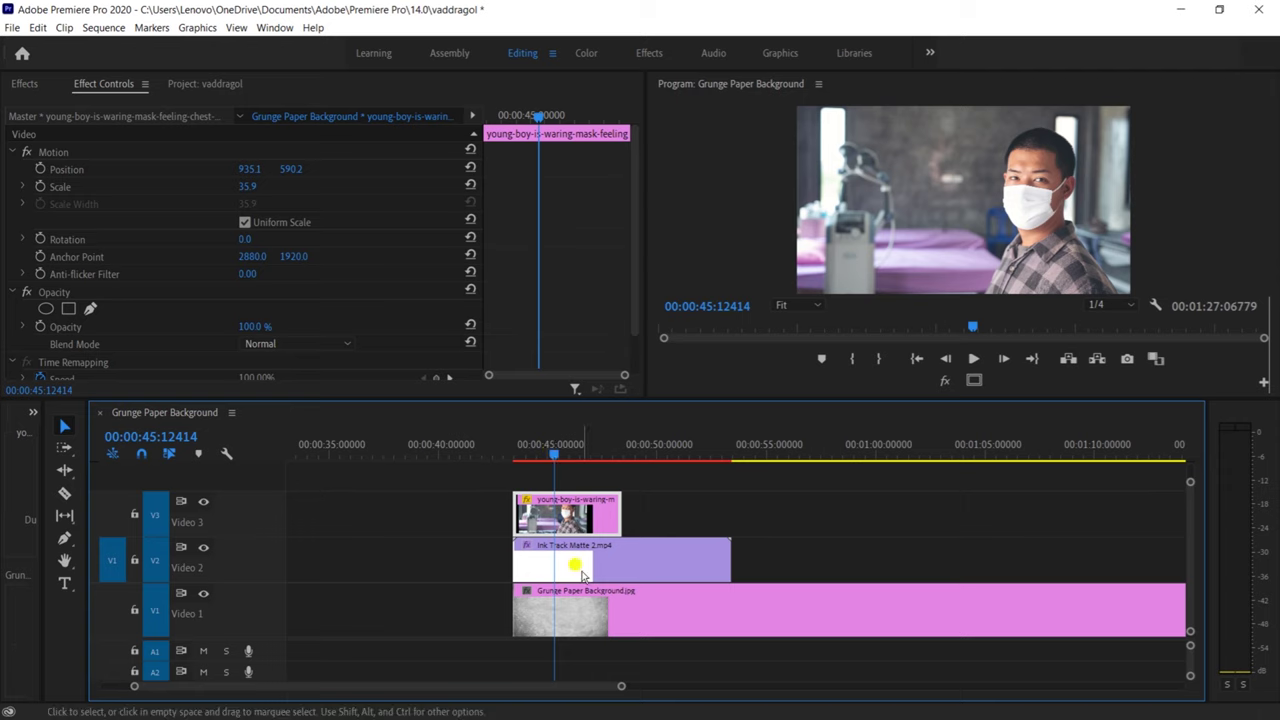
# Step: Apply Track Matte Key from Video Effects > Keying to the Ink Track Matte clip on Video 2
pyautogui.click(571, 564)
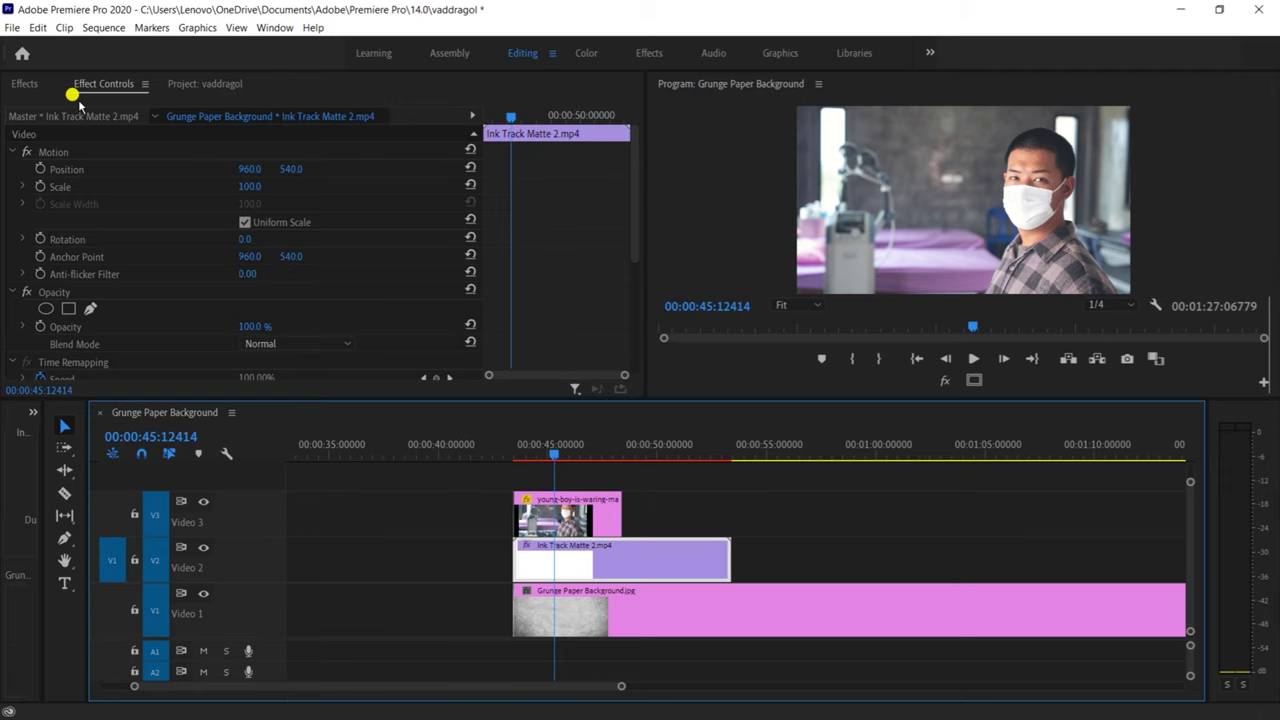
pyautogui.click(26, 84)
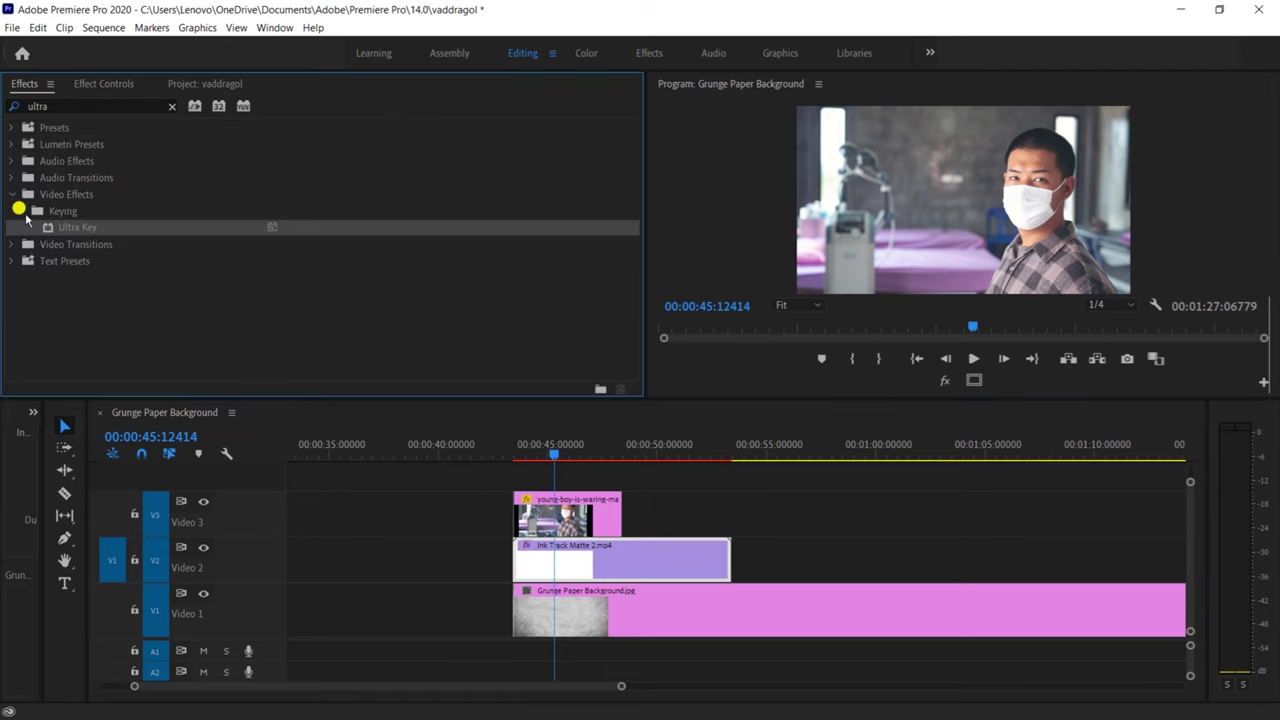
pyautogui.click(20, 209)
pyautogui.click(225, 117)
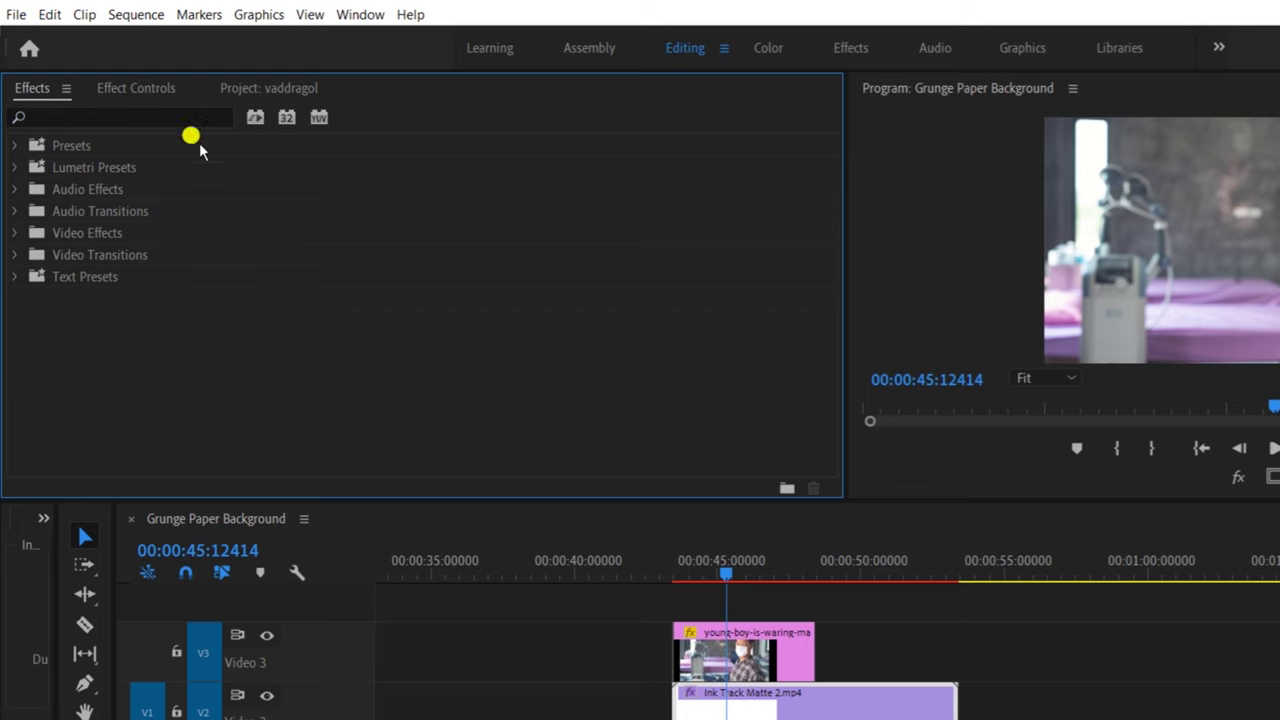
pyautogui.click(12, 233)
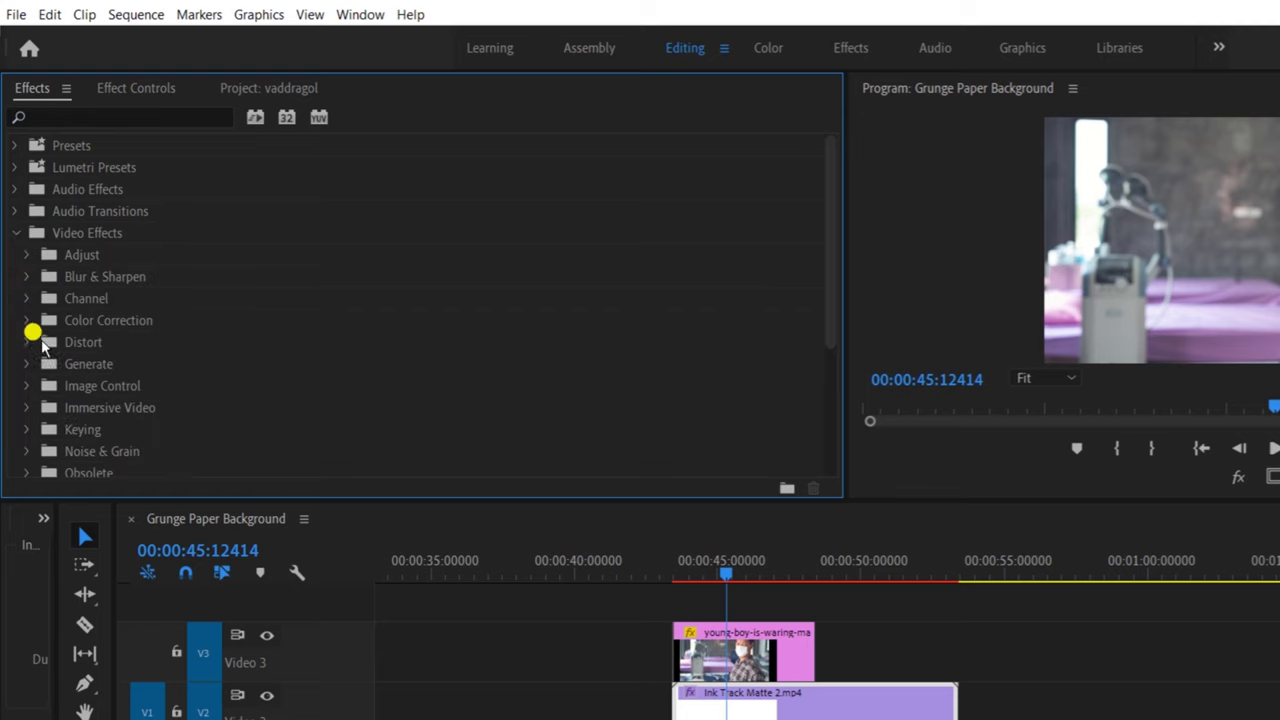
pyautogui.click(25, 428)
pyautogui.scroll(-4, 221, 325)
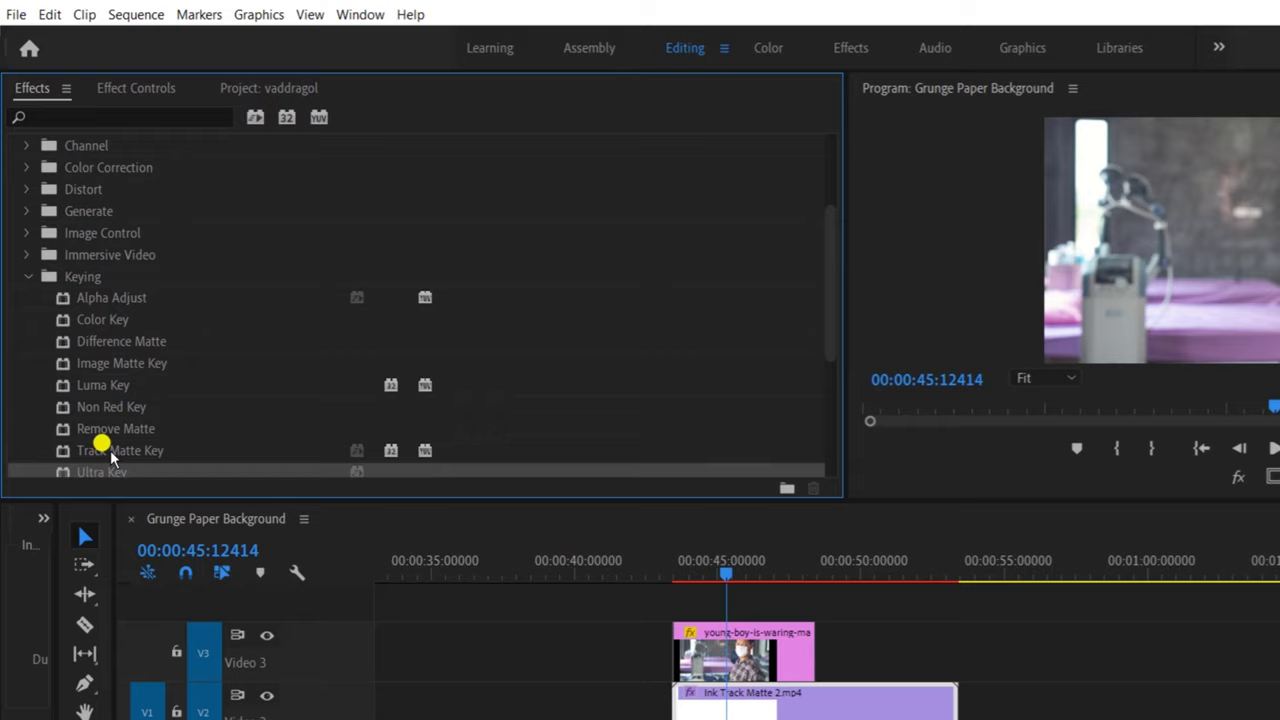
pyautogui.moveTo(107, 453); pyautogui.dragTo(157, 453)
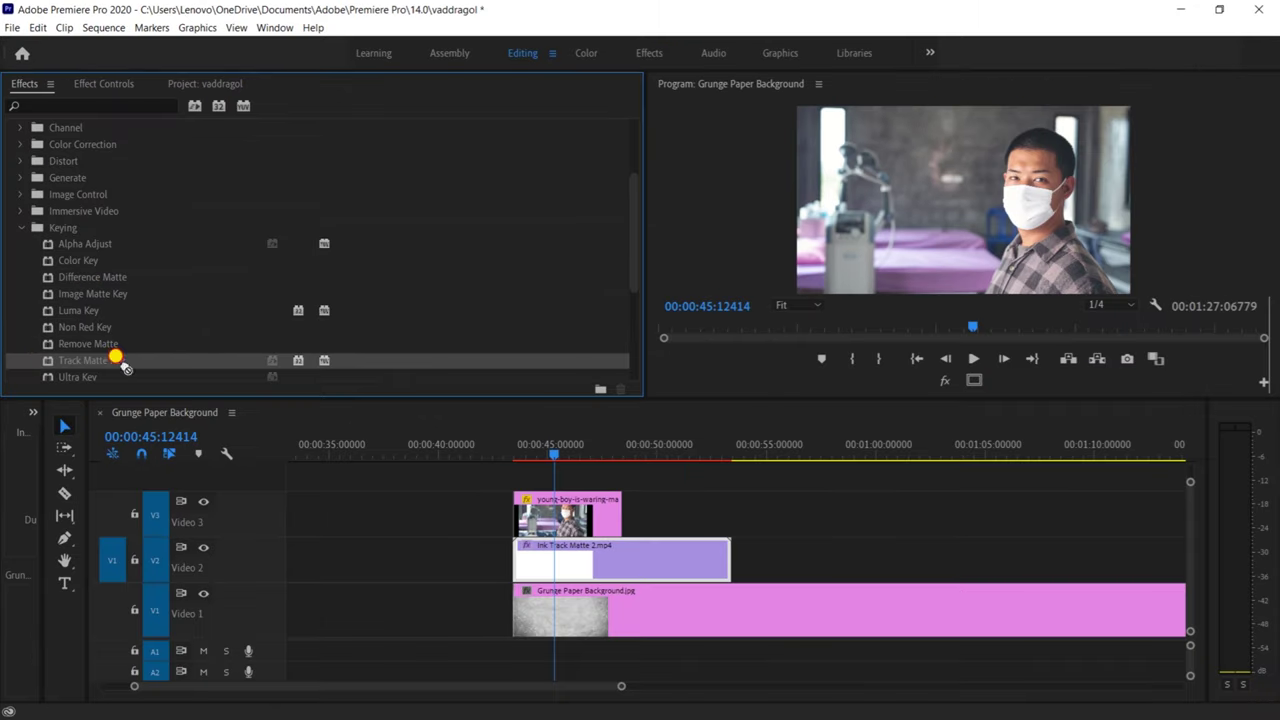
pyautogui.moveTo(118, 360); pyautogui.dragTo(545, 568)
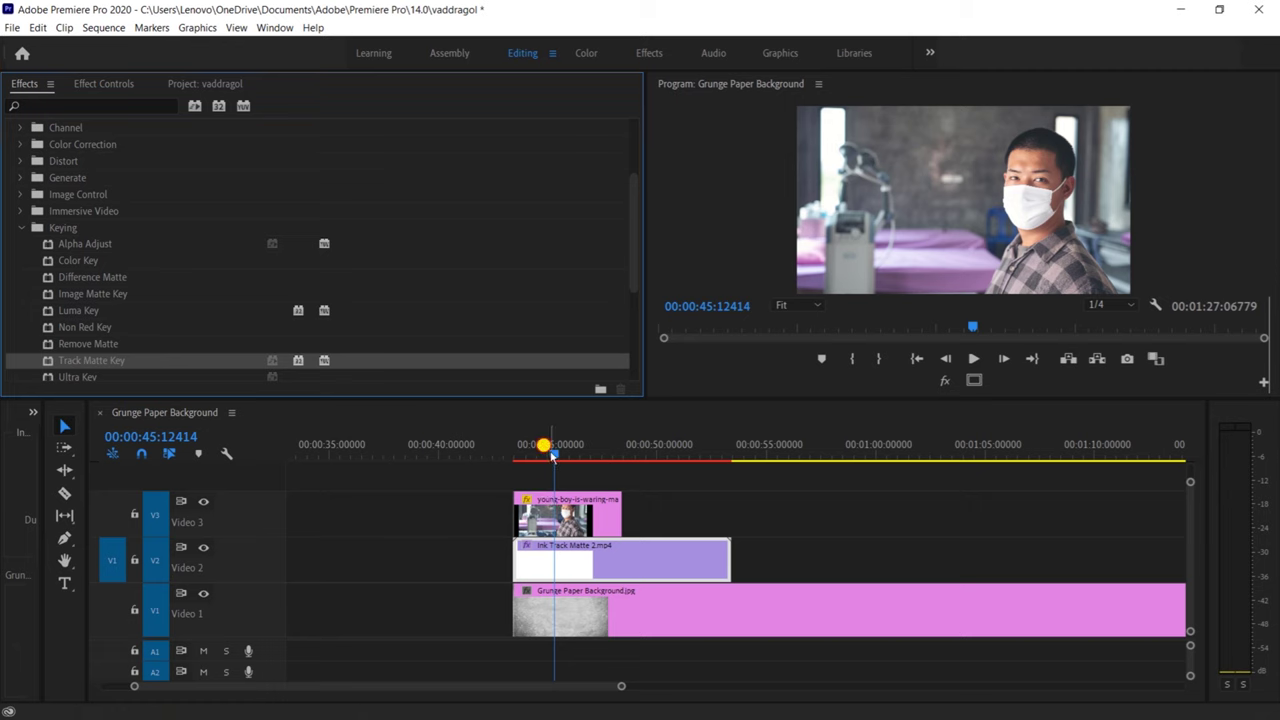
pyautogui.moveTo(548, 452); pyautogui.dragTo(582, 455)
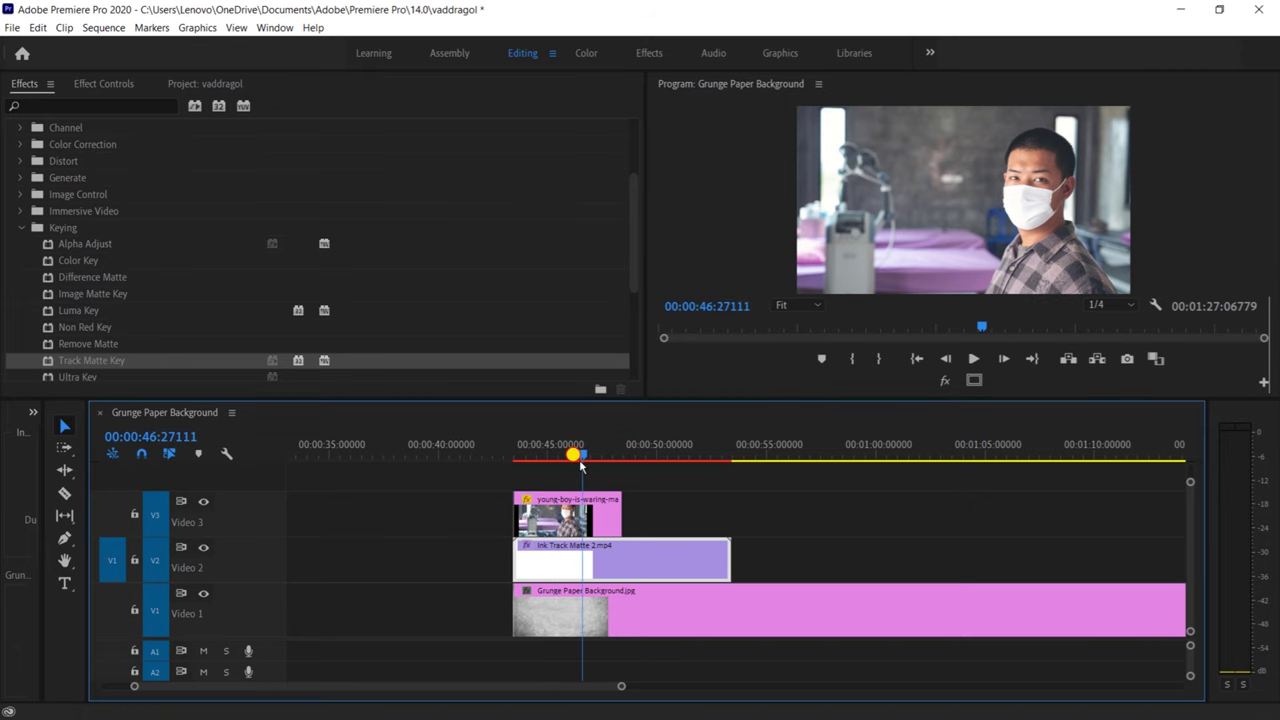
pyautogui.click(581, 507)
pyautogui.click(578, 561)
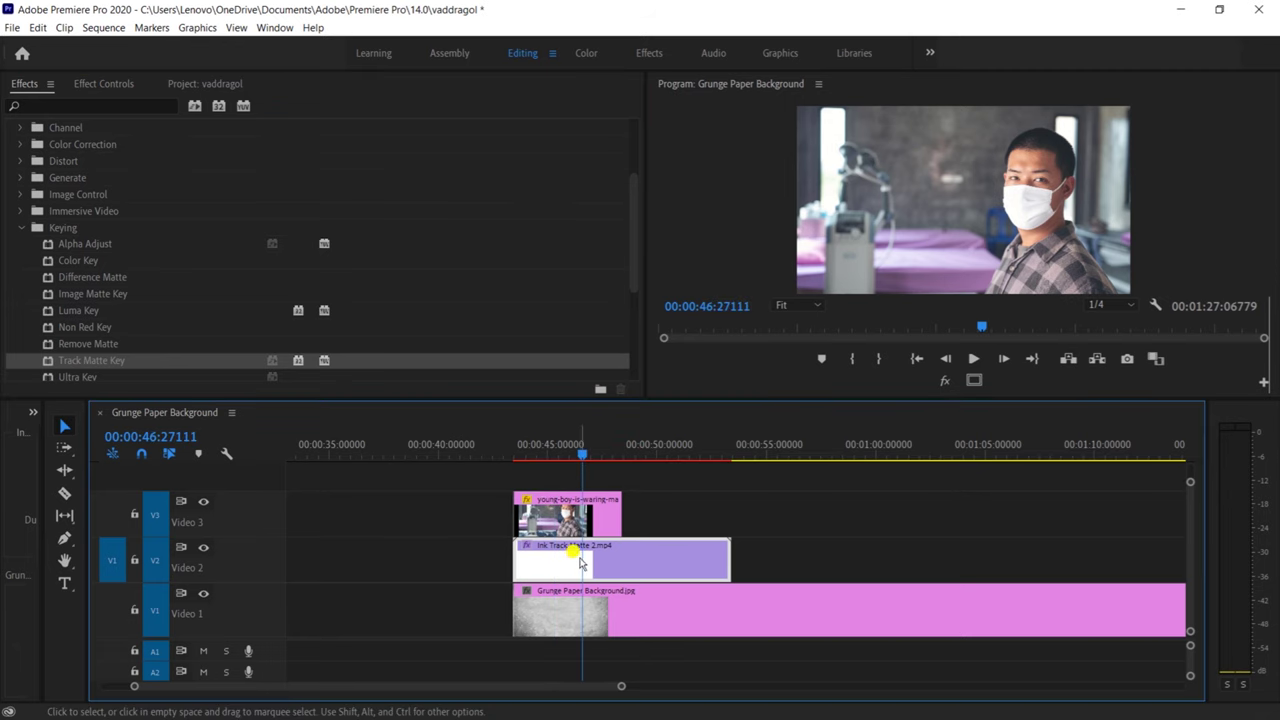
# Step: Set the ink clip's Track Matte Key to matte Video 3, Matte Luma, with Reverse ticked
pyautogui.doubleClick(432, 351)
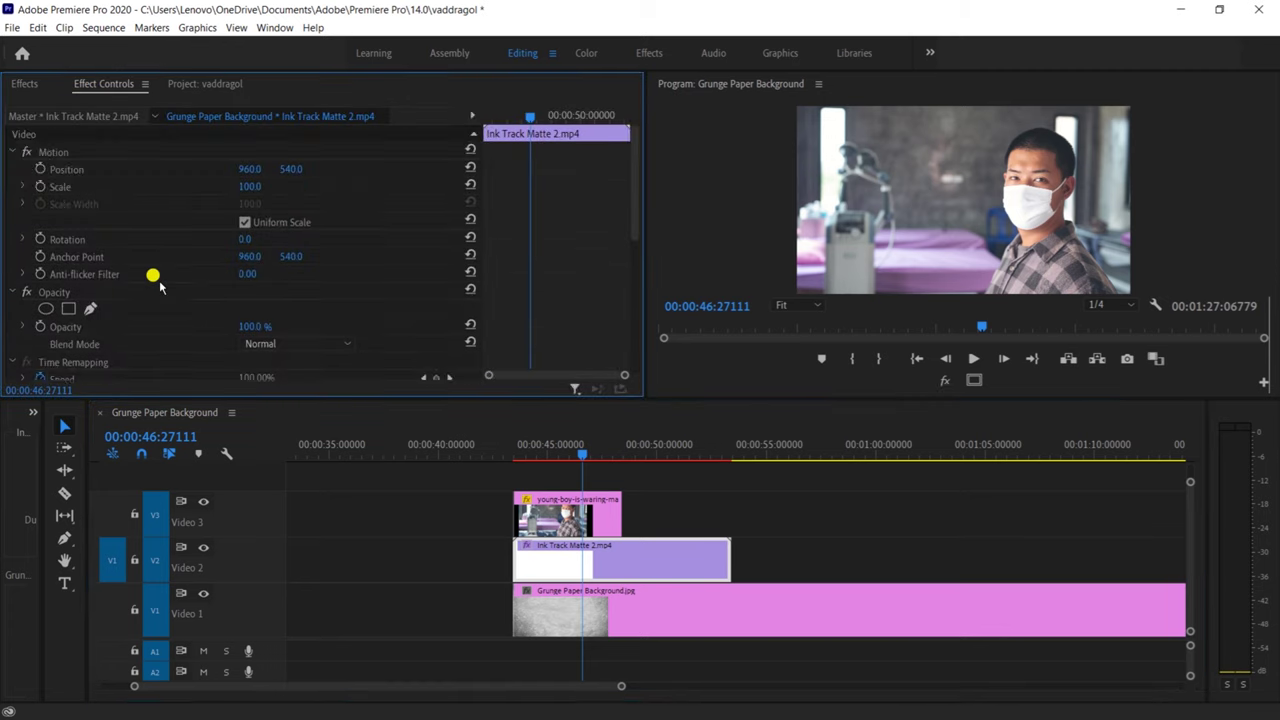
pyautogui.scroll(-3, 159, 280)
pyautogui.scroll(-5, 159, 280)
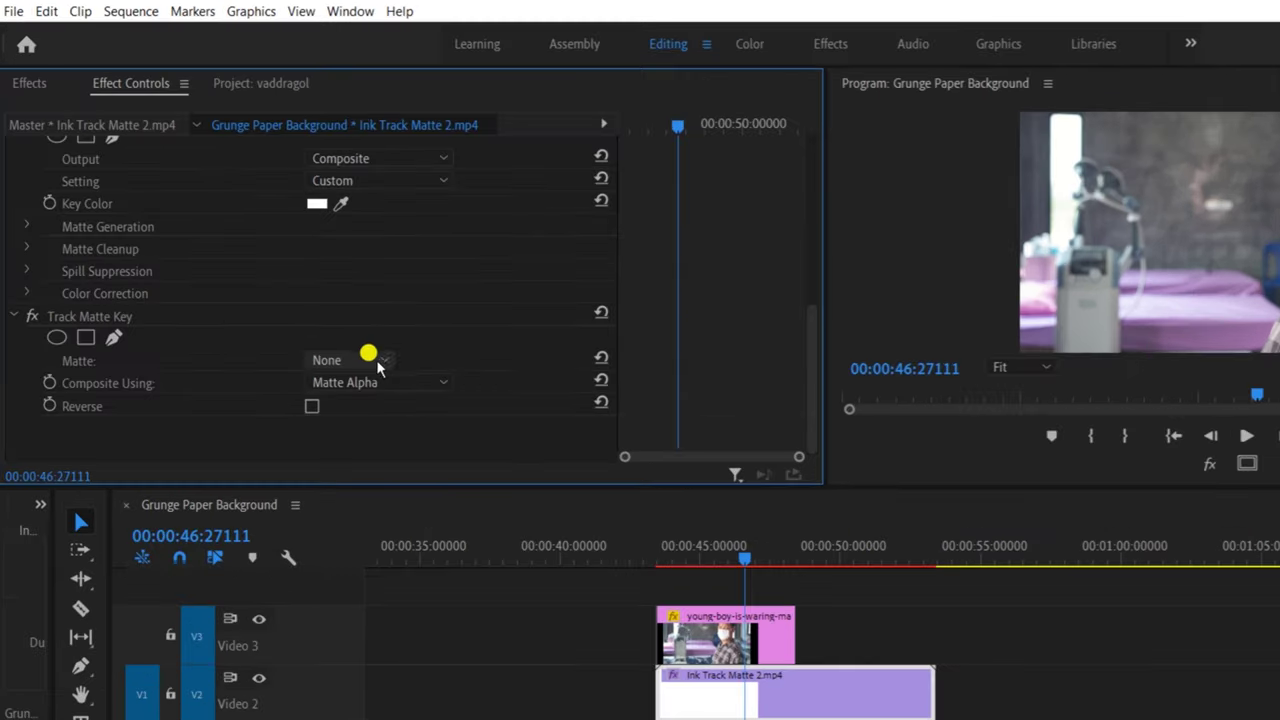
pyautogui.click(378, 362)
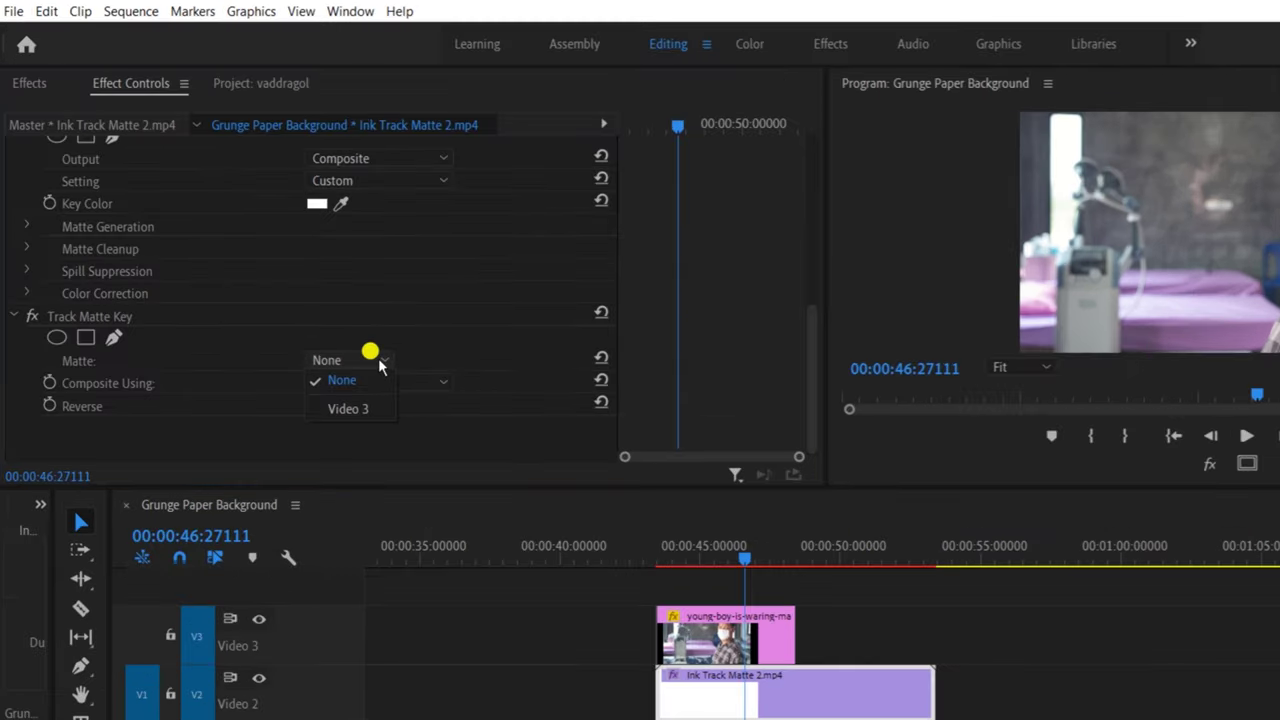
pyautogui.click(362, 410)
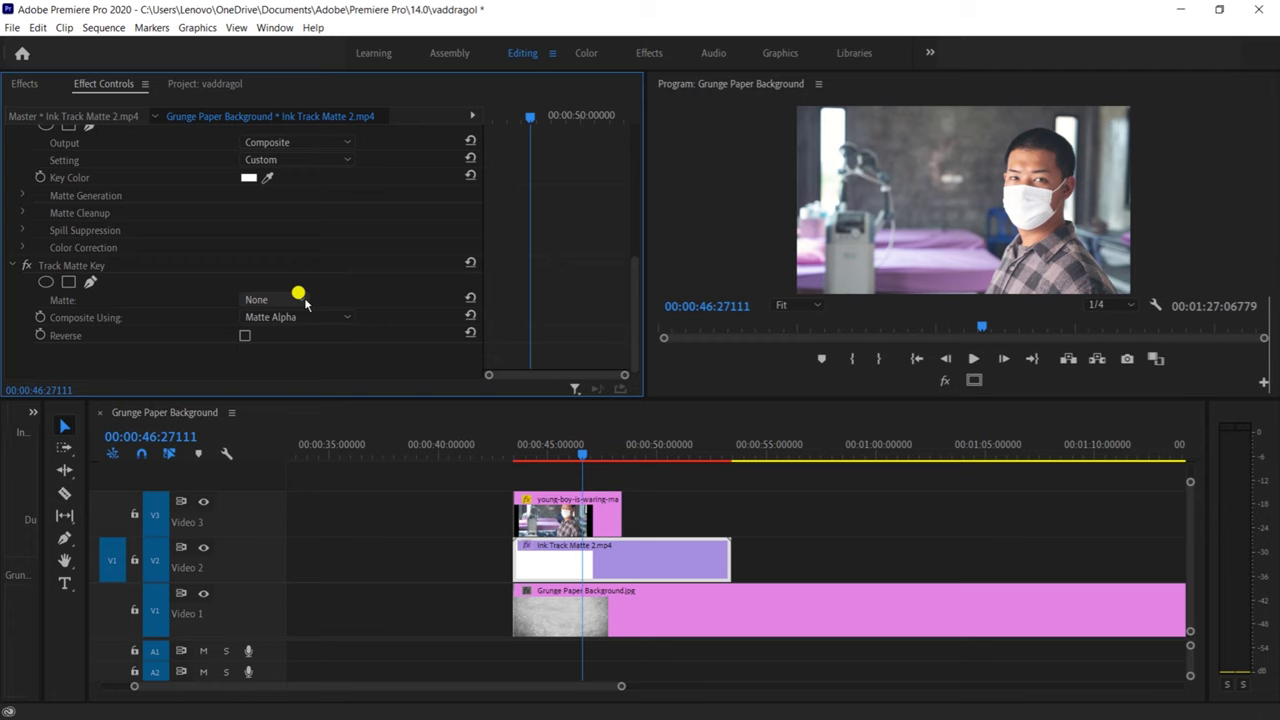
pyautogui.click(303, 298)
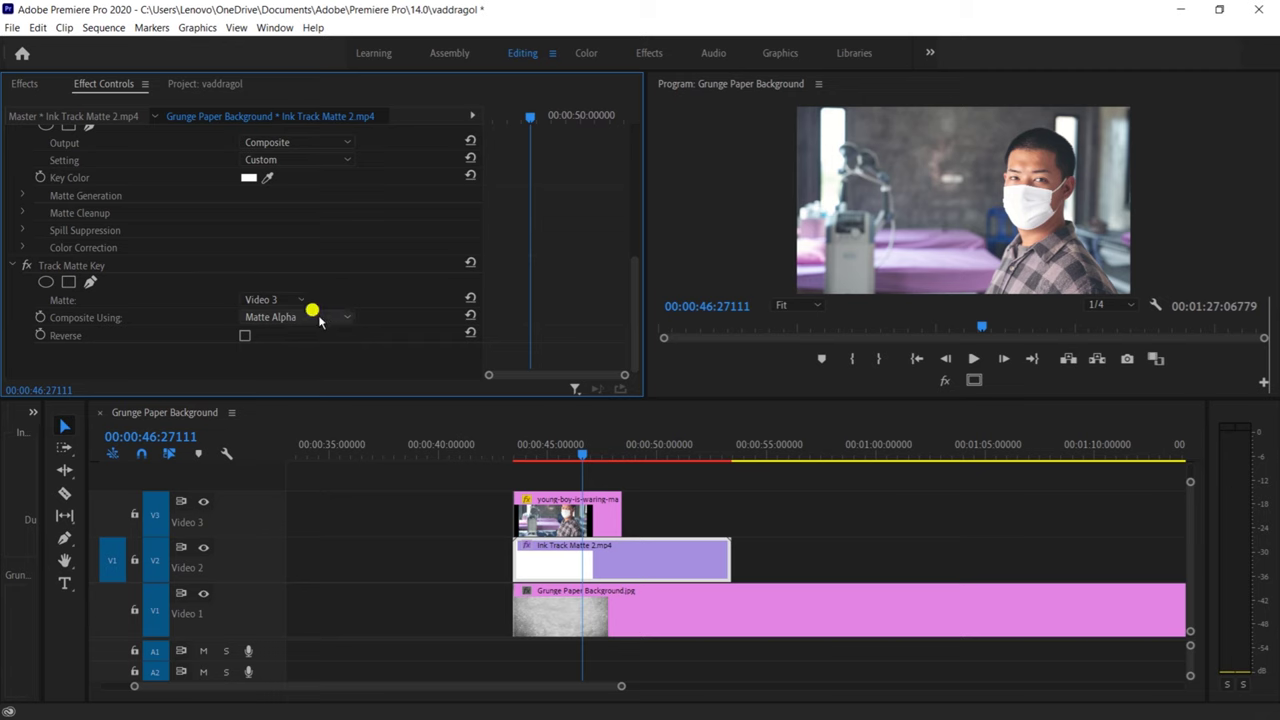
pyautogui.click(310, 318)
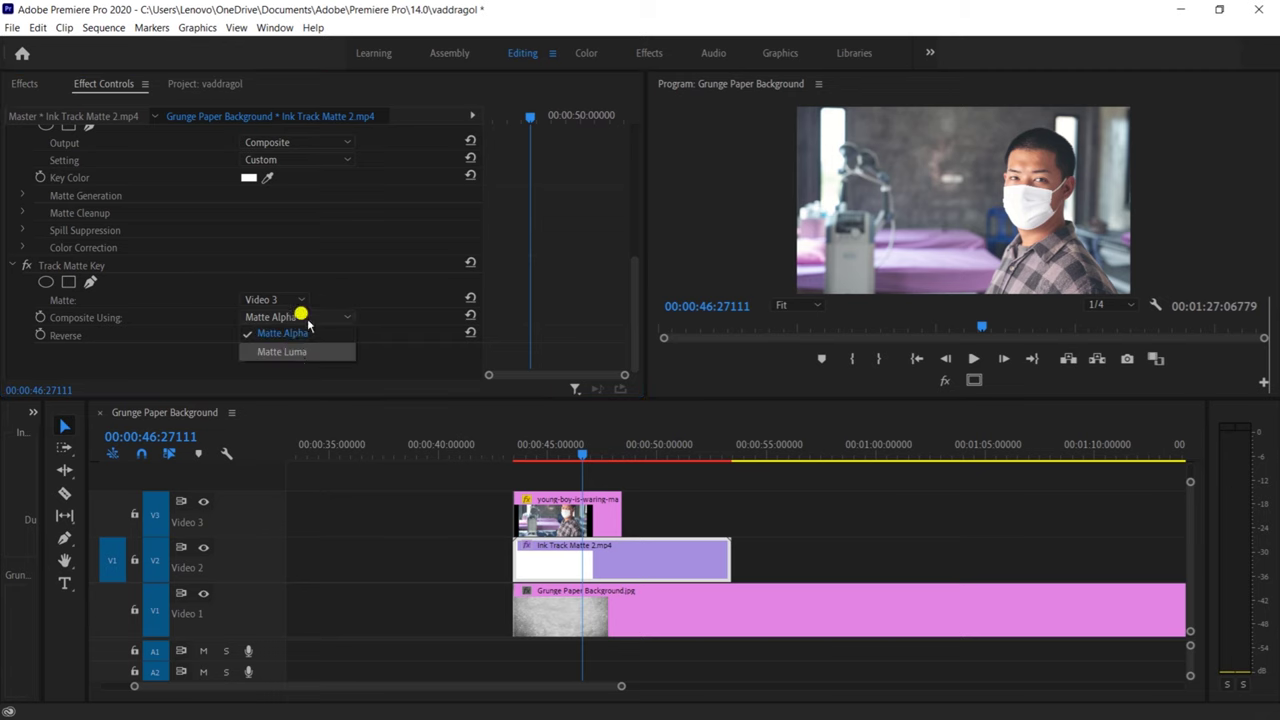
pyautogui.click(291, 348)
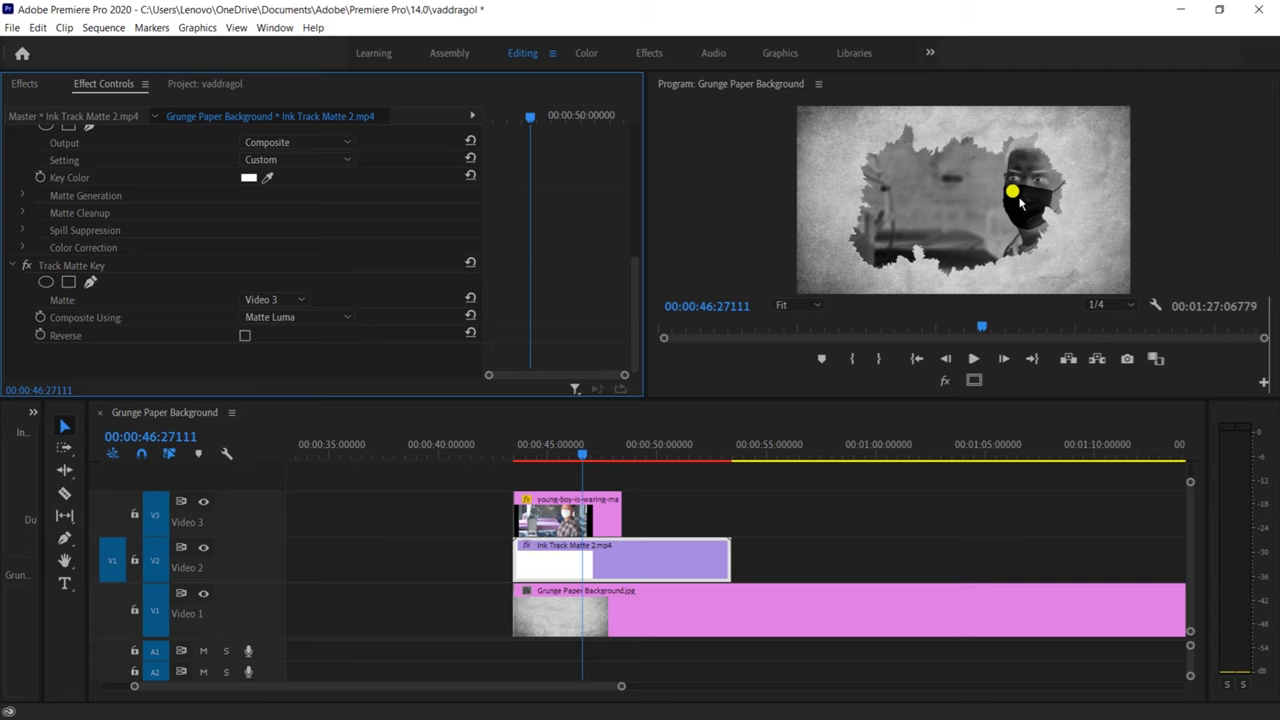
pyautogui.click(244, 335)
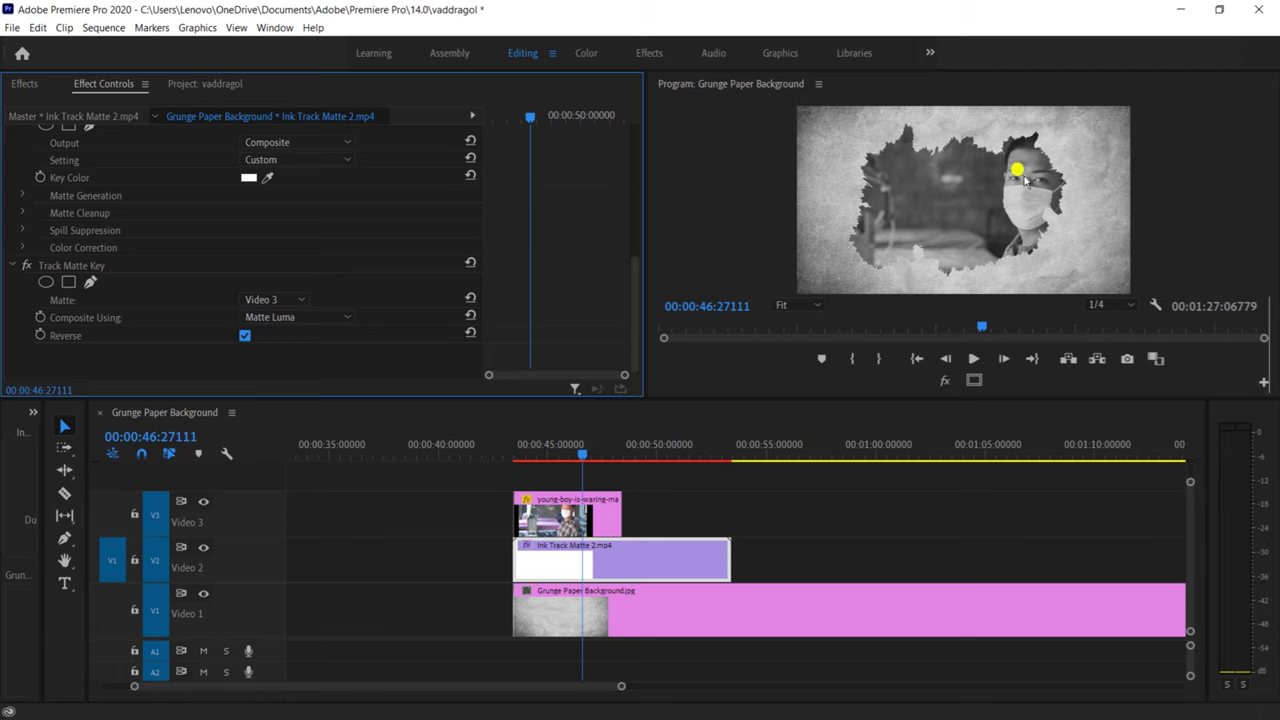
pyautogui.moveTo(571, 449); pyautogui.dragTo(504, 463)
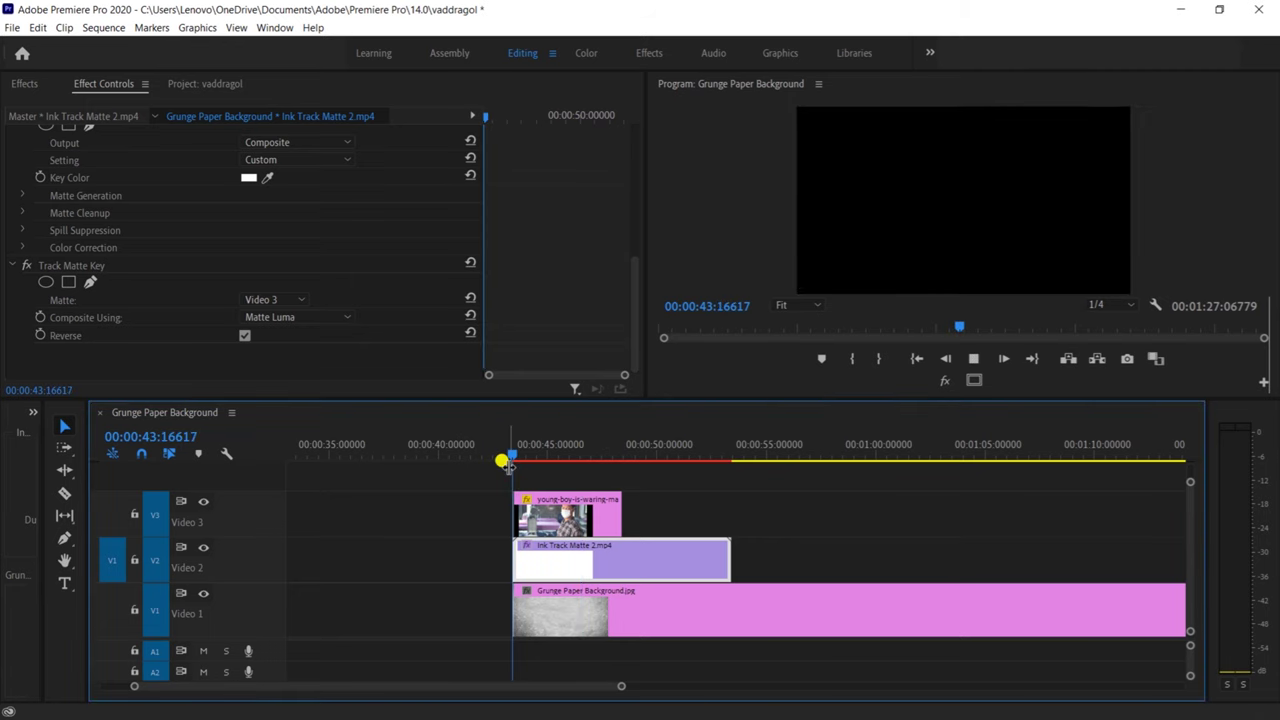
# Step: Extend the V3 masked man clip to the Ink Track Matte clip's end, previewing the reveal before and after
pyautogui.press('space')
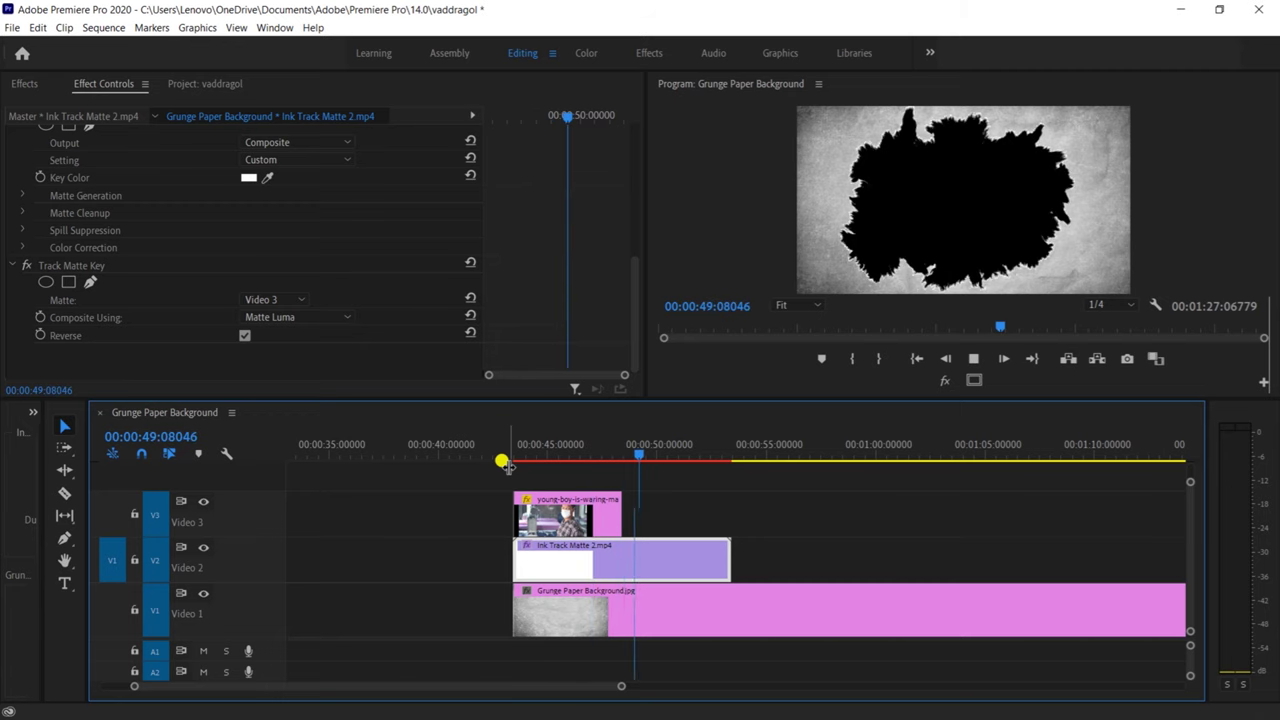
pyautogui.press('space')
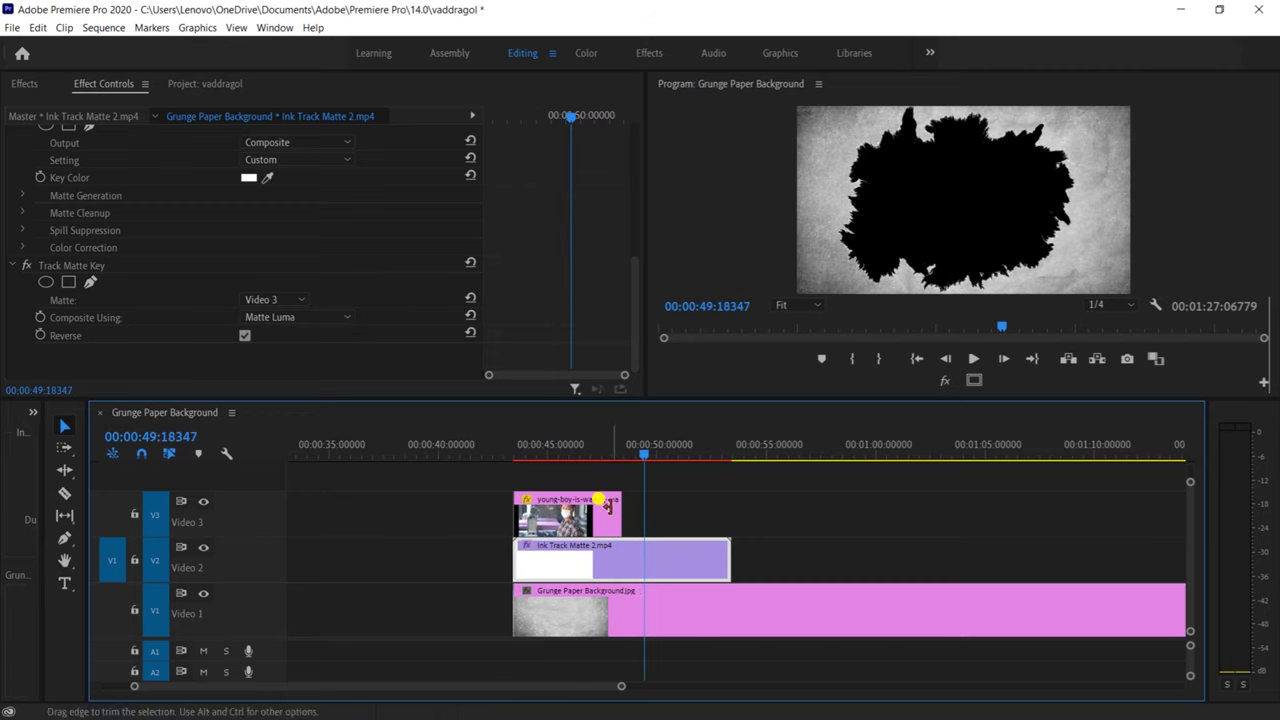
pyautogui.moveTo(613, 505); pyautogui.dragTo(712, 512)
pyautogui.press('space')
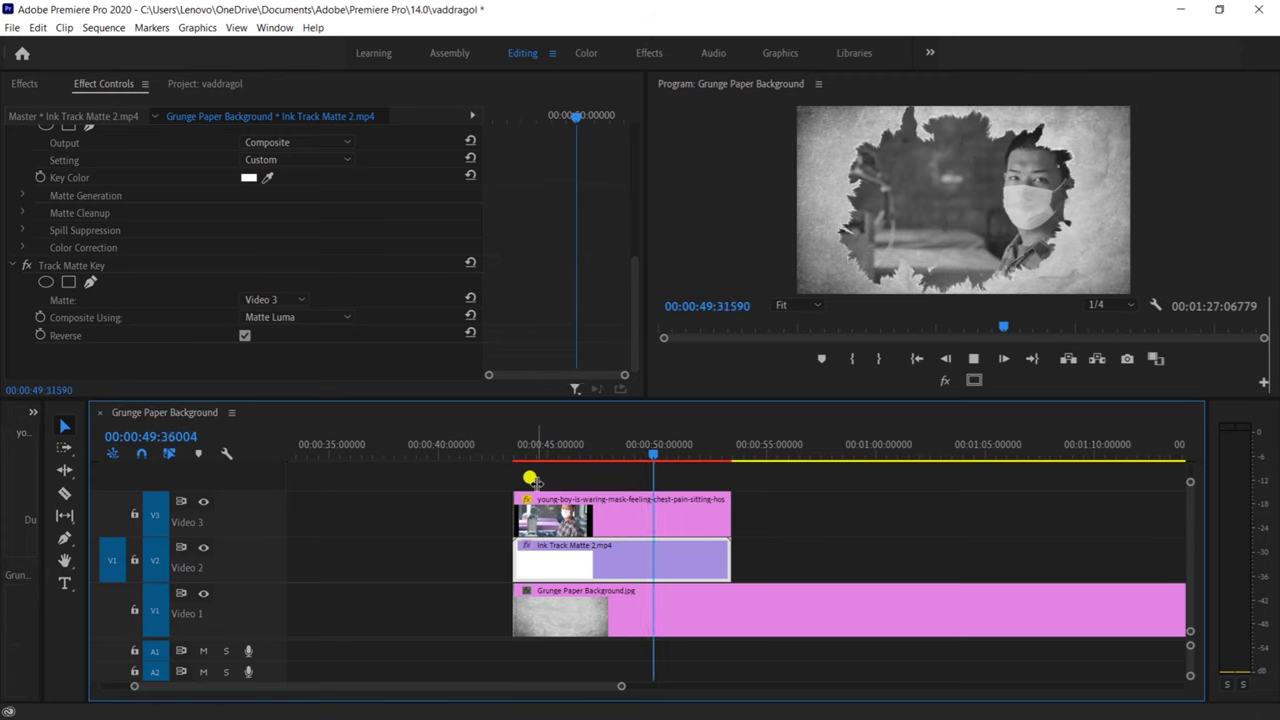
pyautogui.press('space')
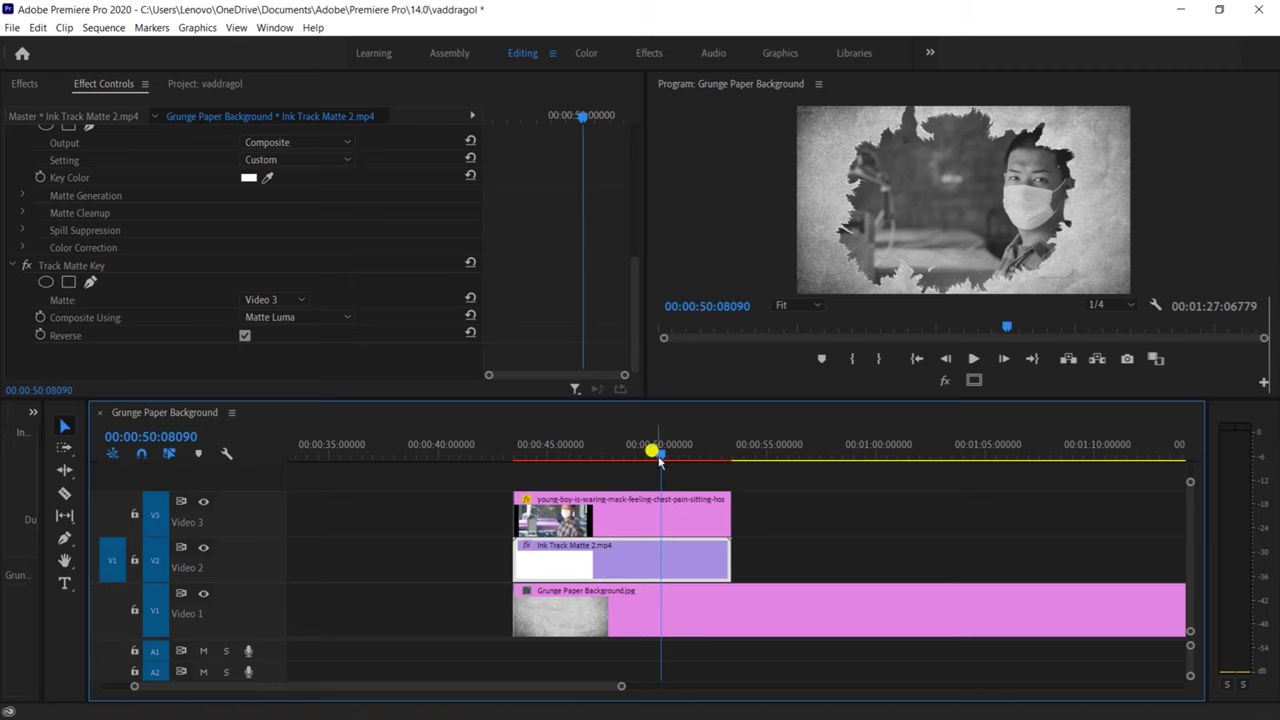
pyautogui.moveTo(659, 459); pyautogui.dragTo(727, 458)
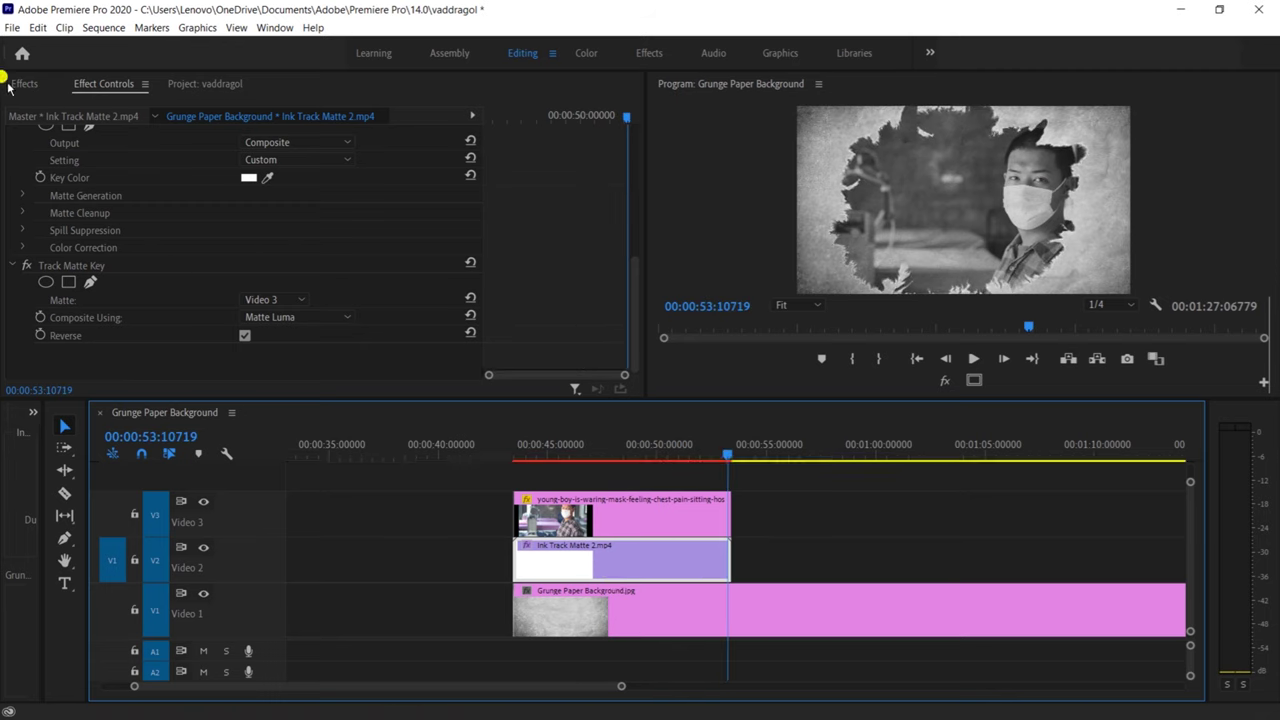
# Step: Keyframe the V3 photo's Scale from 35.9 at the clip start to 50 just before the clip end
pyautogui.click(22, 84)
pyautogui.click(92, 86)
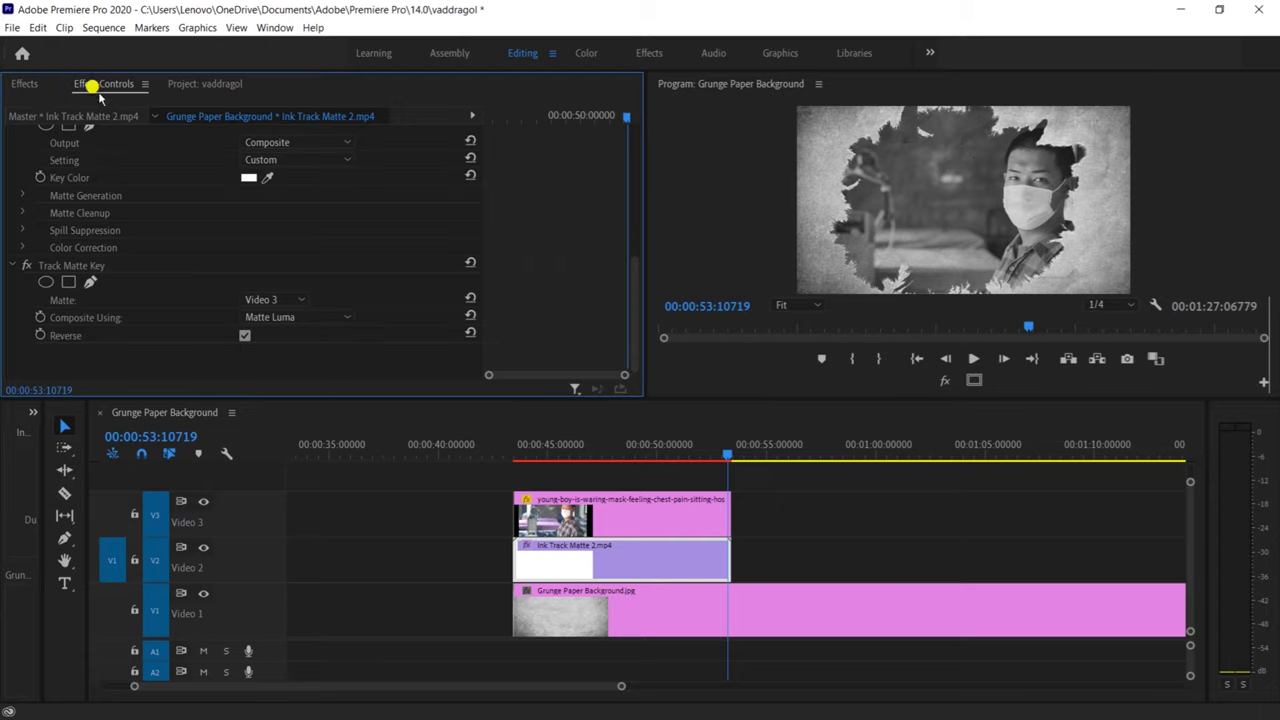
pyautogui.click(660, 515)
pyautogui.click(686, 455)
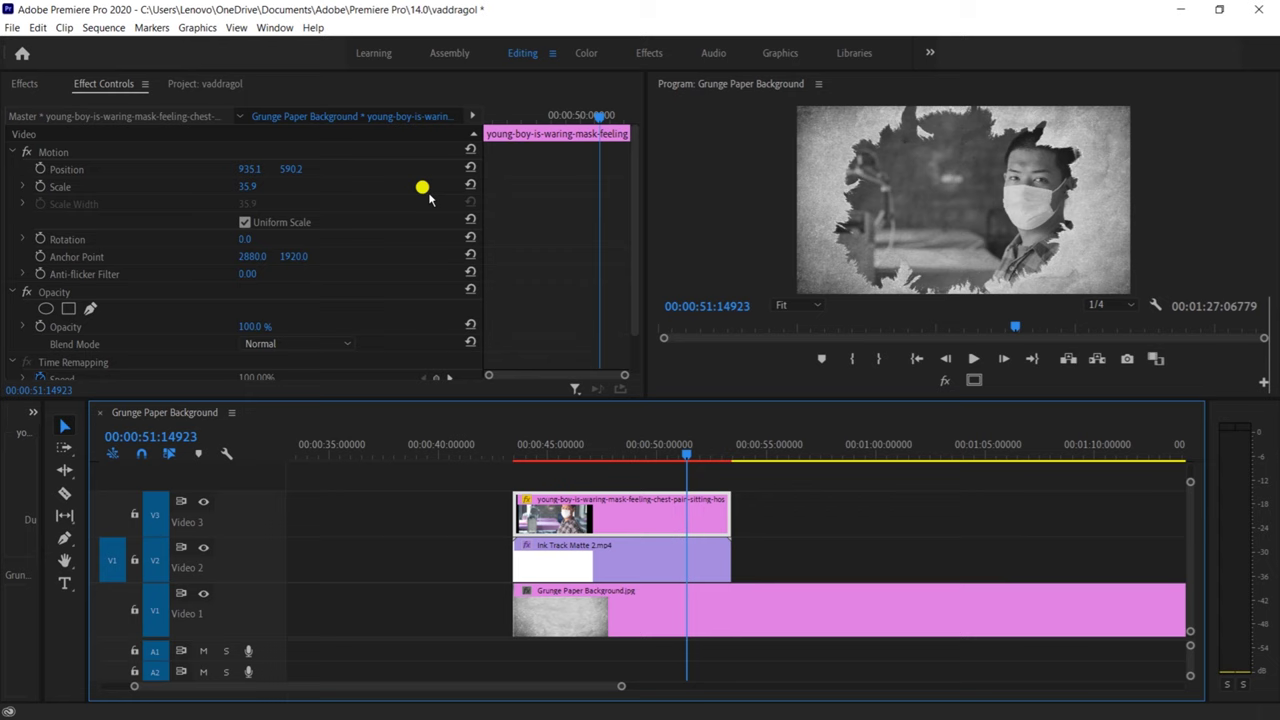
pyautogui.moveTo(600, 112); pyautogui.dragTo(457, 160)
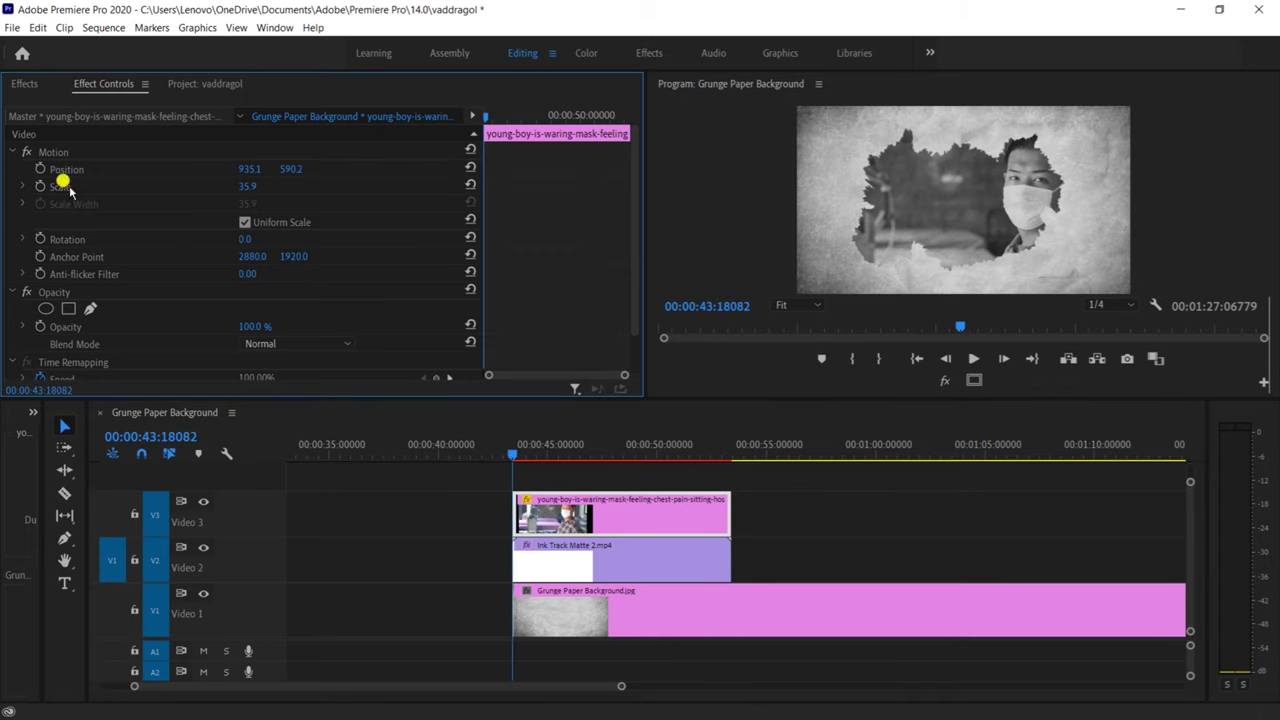
pyautogui.click(39, 187)
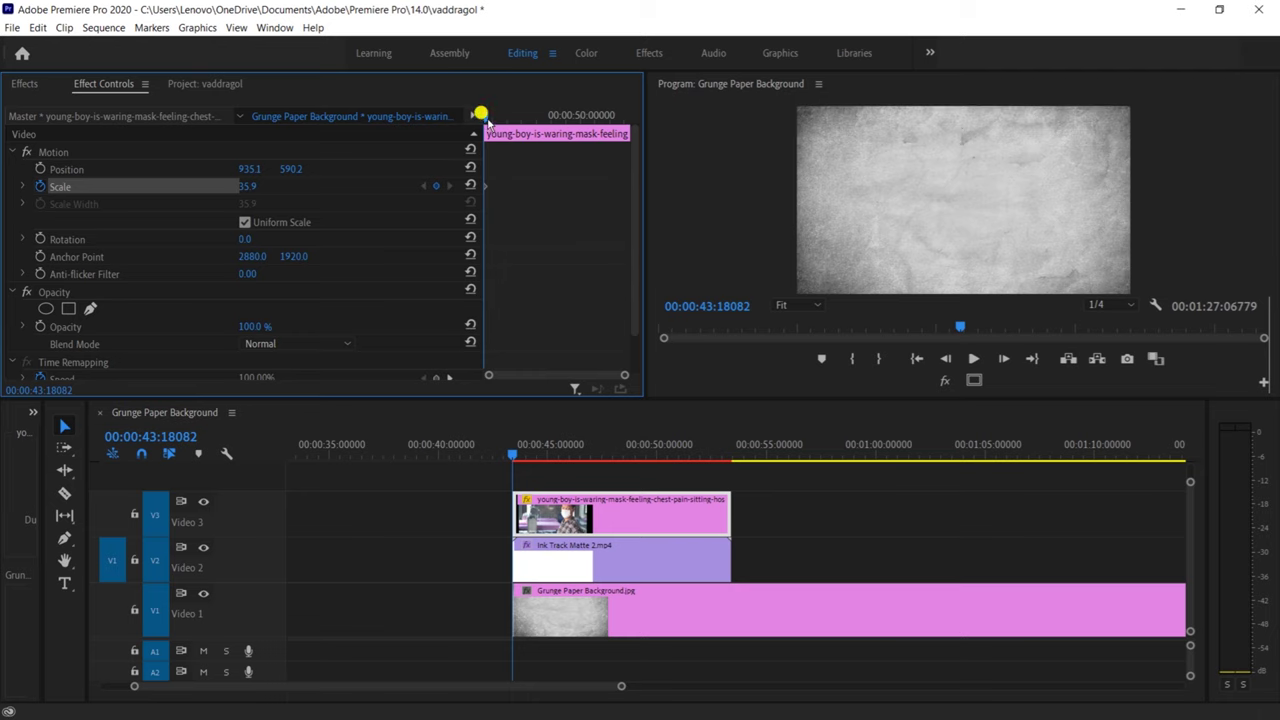
pyautogui.moveTo(485, 118); pyautogui.dragTo(627, 138)
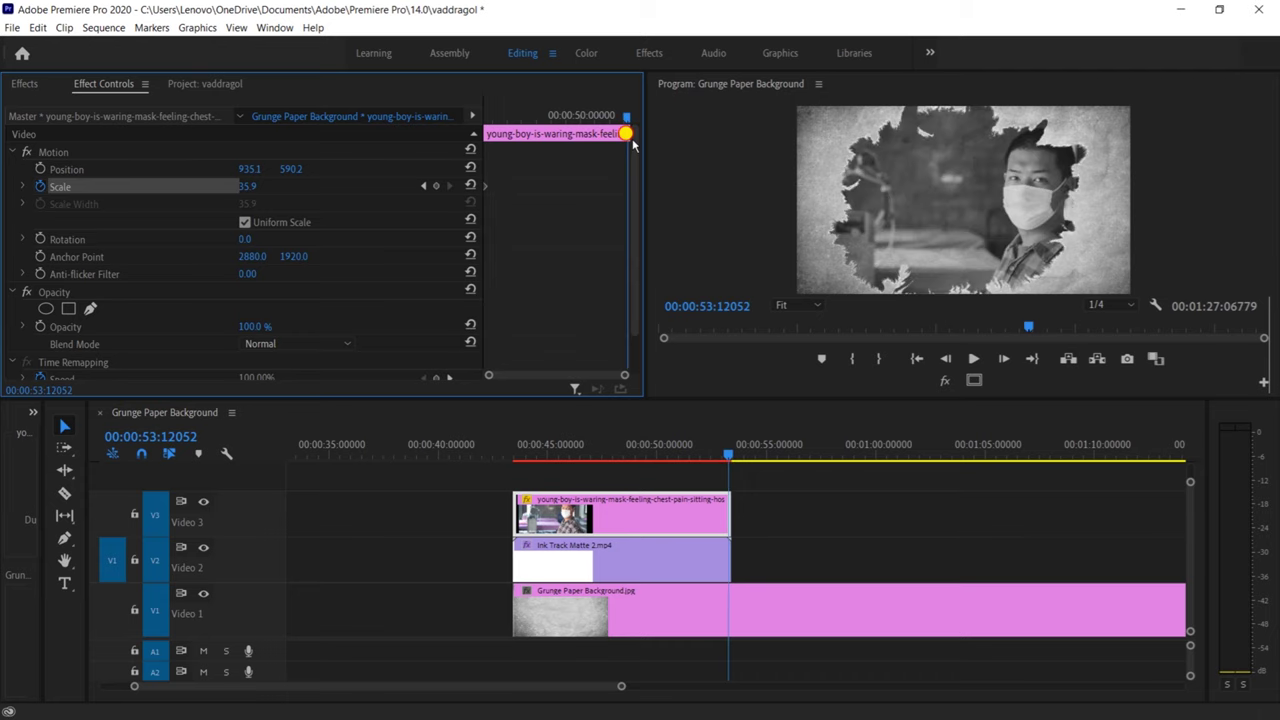
pyautogui.moveTo(263, 188); pyautogui.dragTo(258, 175)
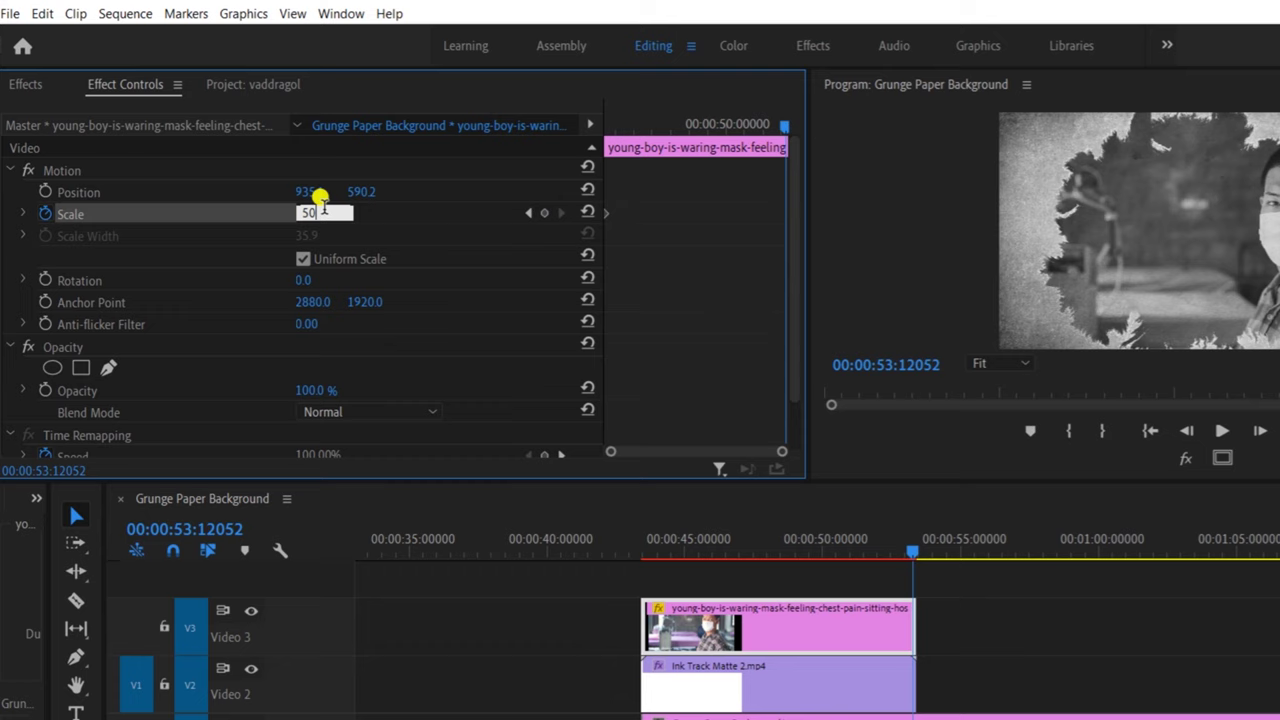
pyautogui.write('50')
pyautogui.press('Return')
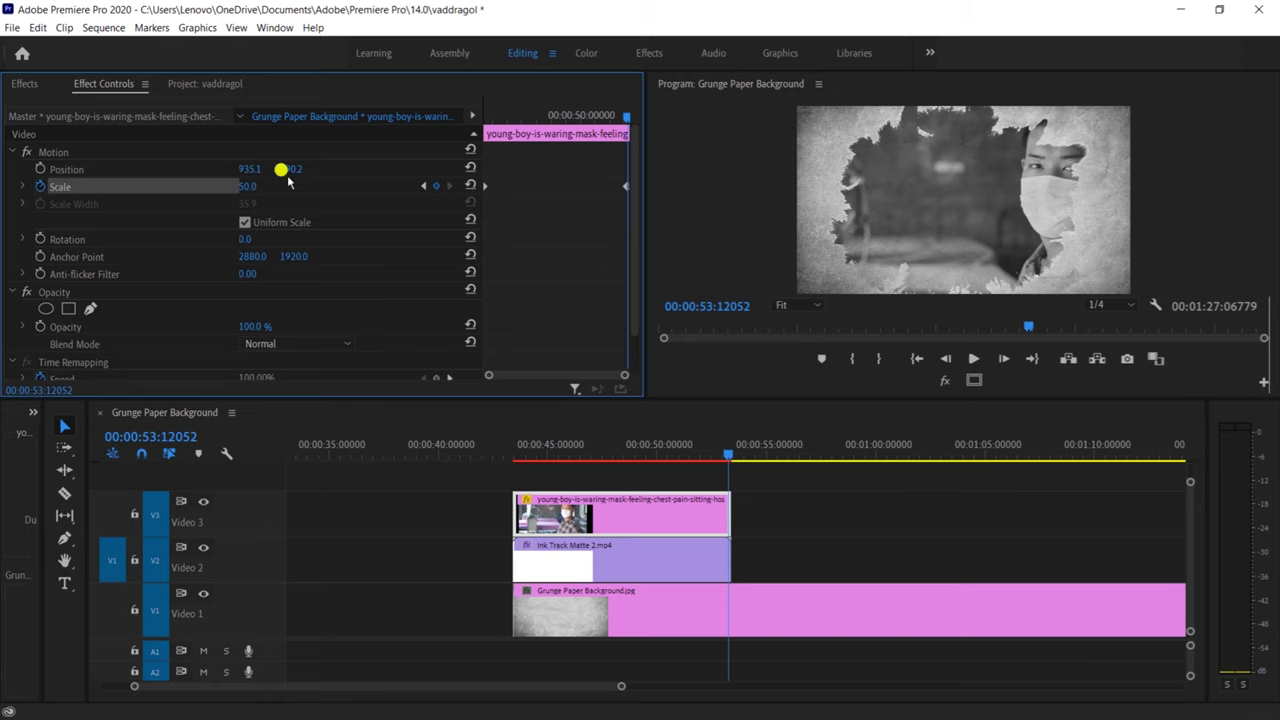
pyautogui.click(571, 115)
# Step: Keyframe Position X from 935.1 to about 810, aligned with the final Scale keyframe, then play it back
pyautogui.click(423, 186)
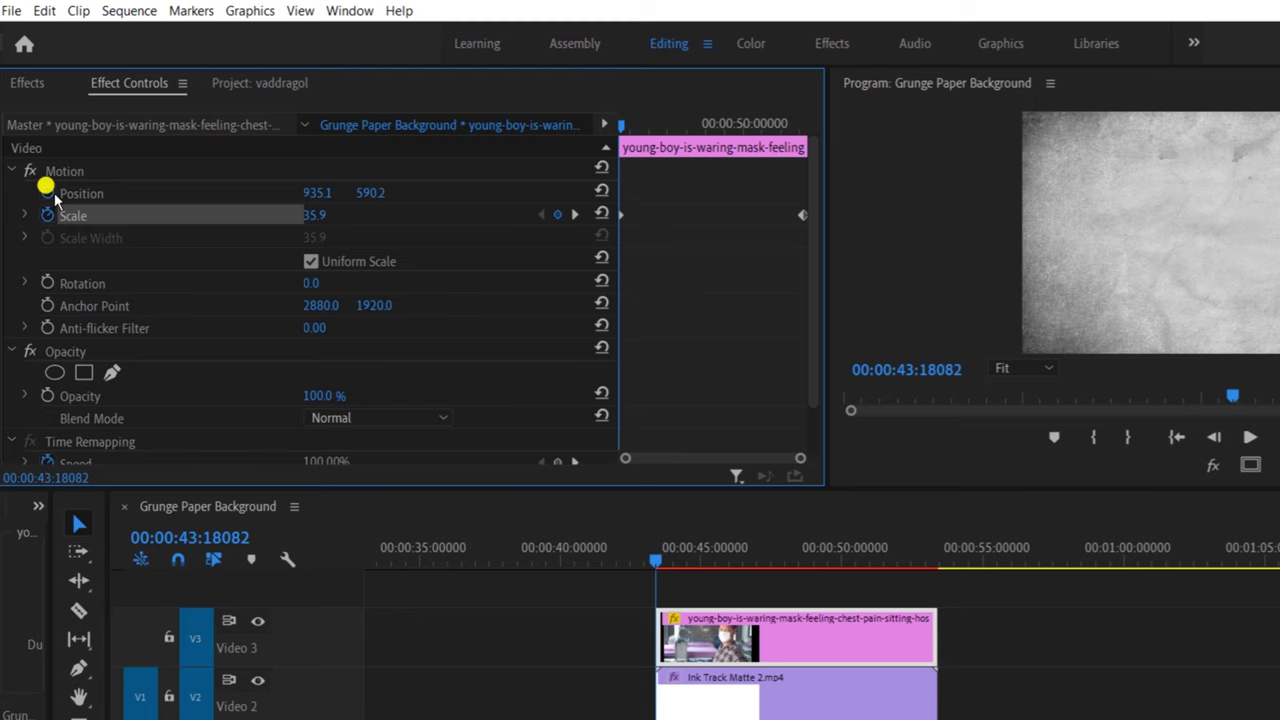
pyautogui.click(47, 193)
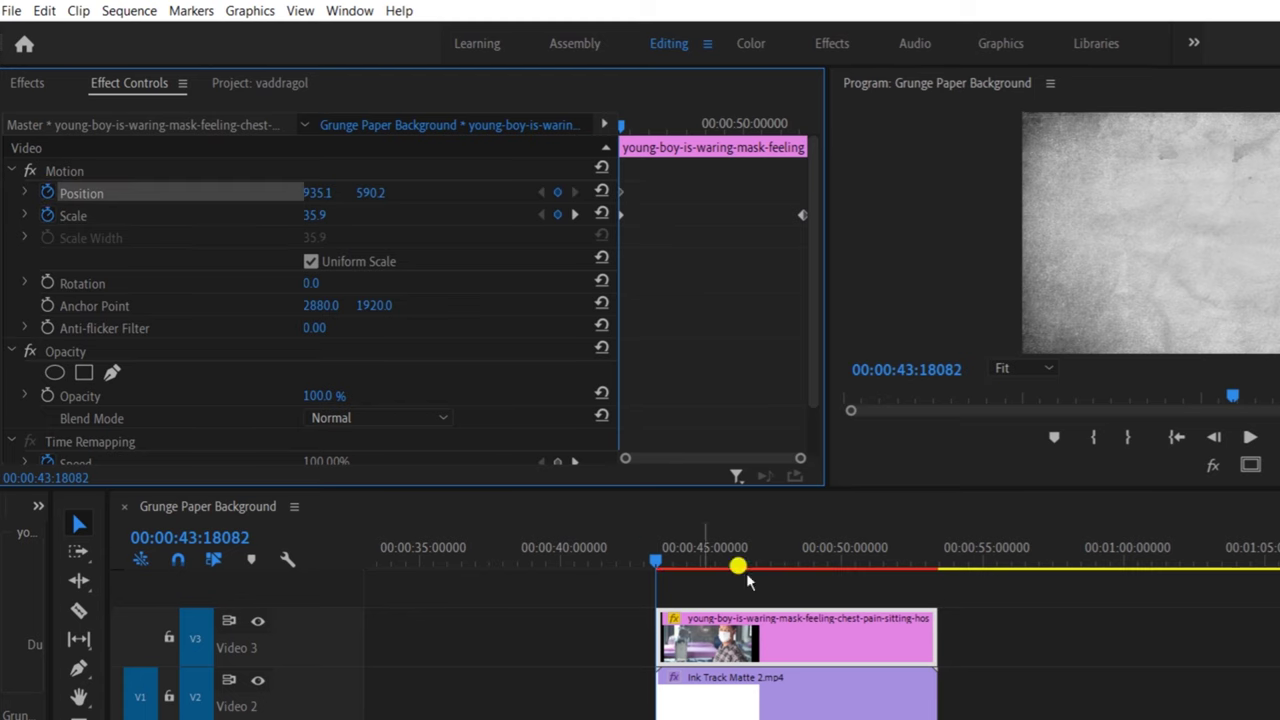
pyautogui.moveTo(651, 546); pyautogui.dragTo(890, 553)
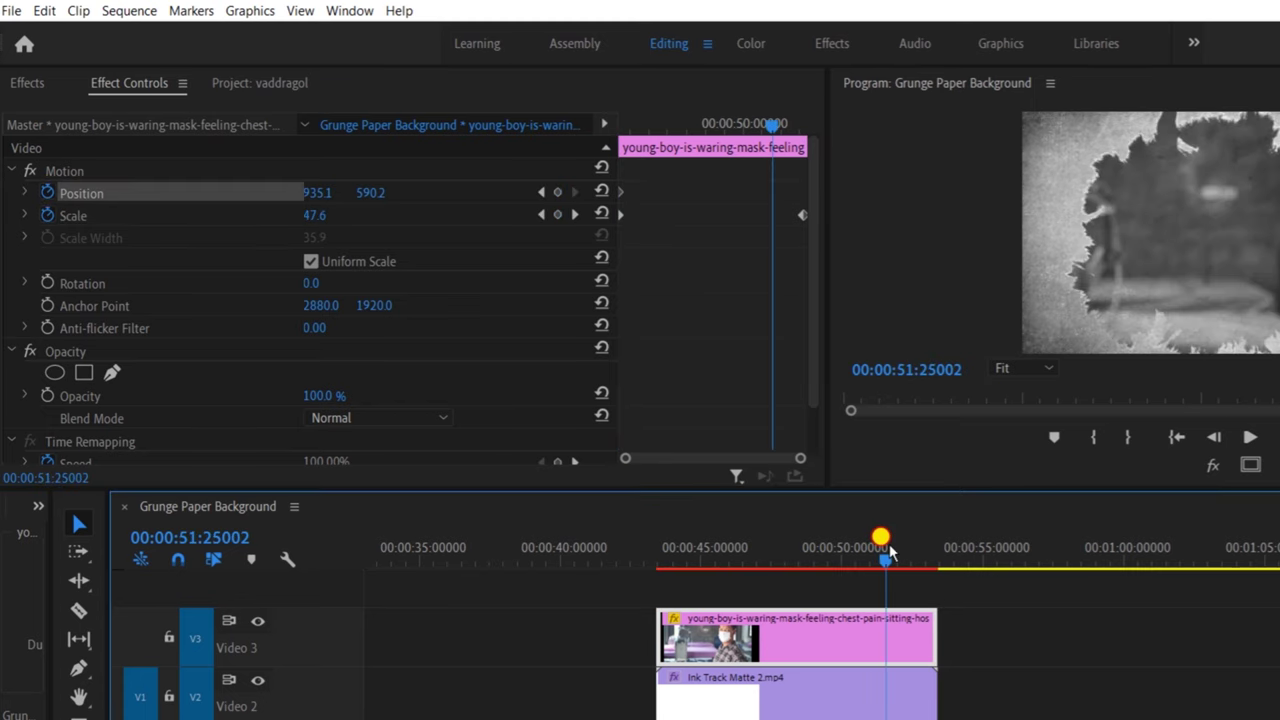
pyautogui.moveTo(309, 193); pyautogui.dragTo(350, 210)
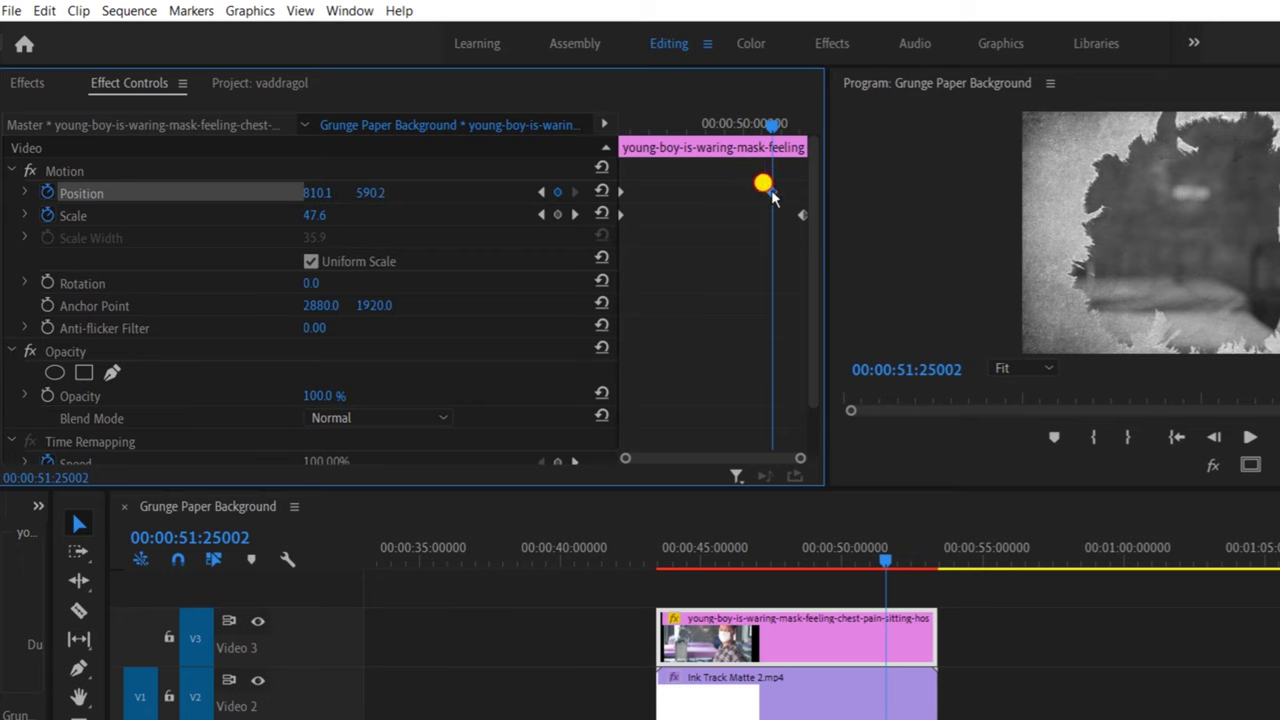
pyautogui.moveTo(785, 193); pyautogui.dragTo(800, 196)
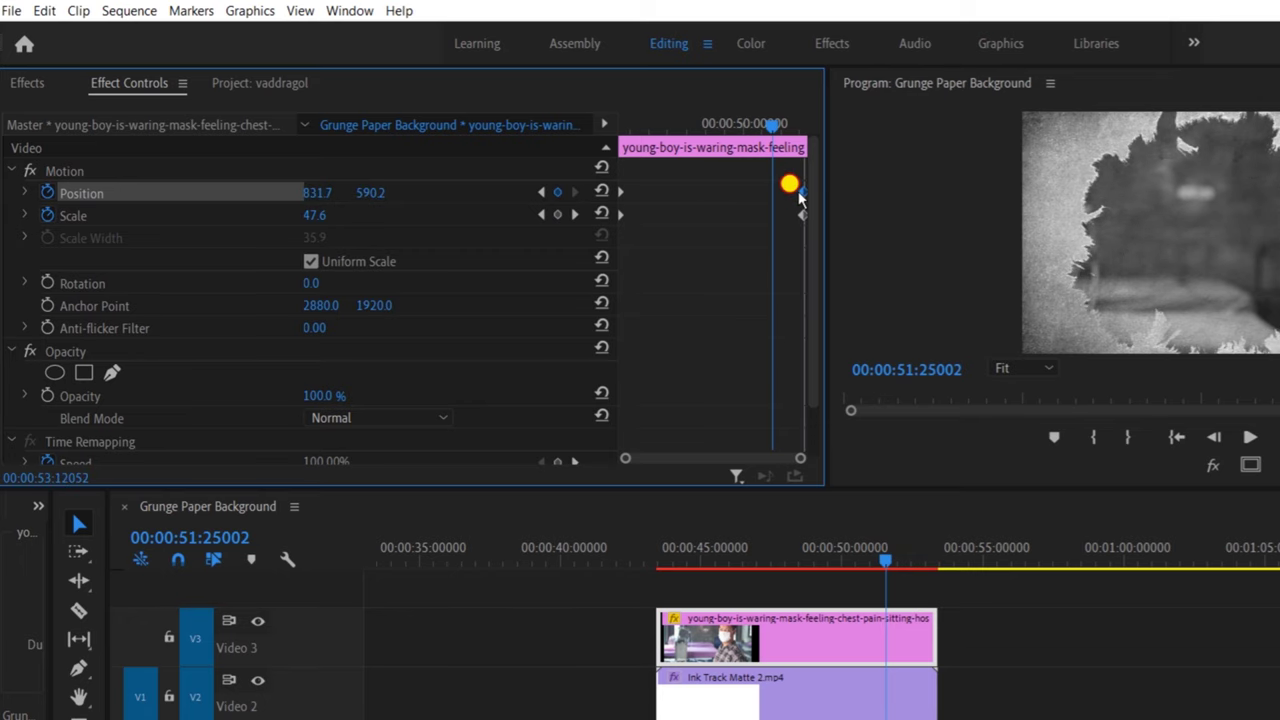
pyautogui.press('j')
pyautogui.press('j')
pyautogui.press('j')
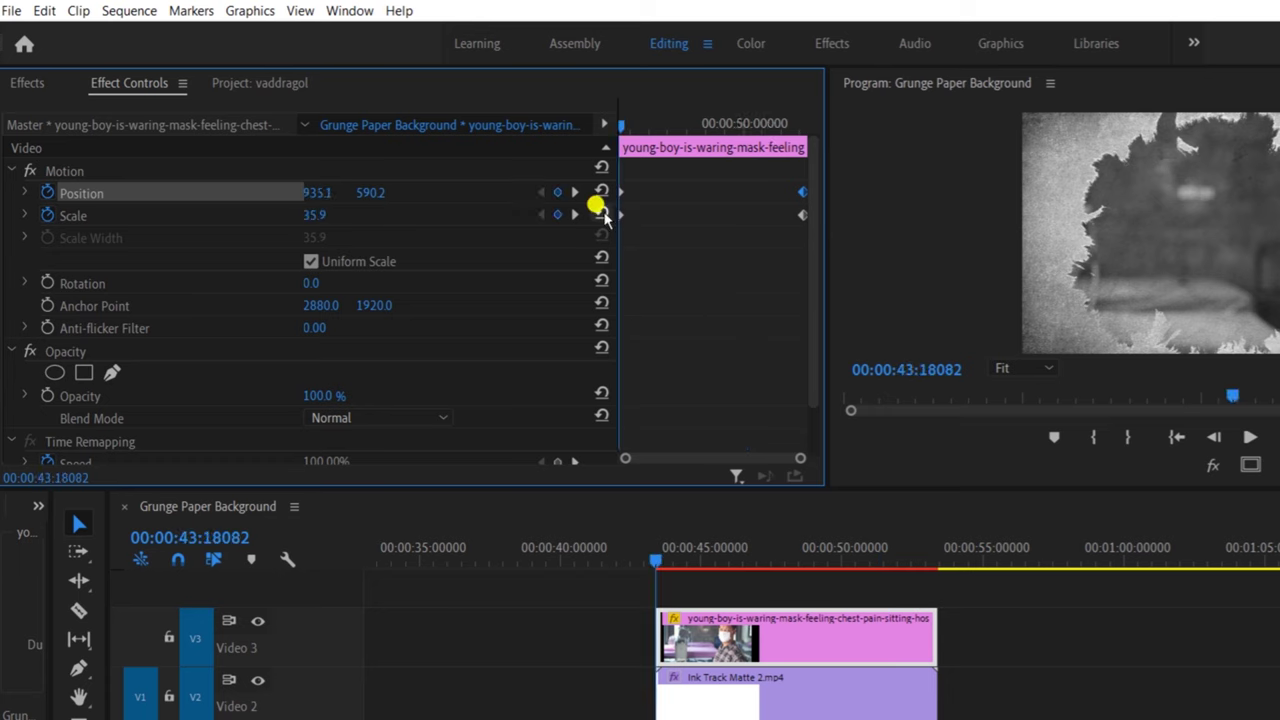
pyautogui.press('l')
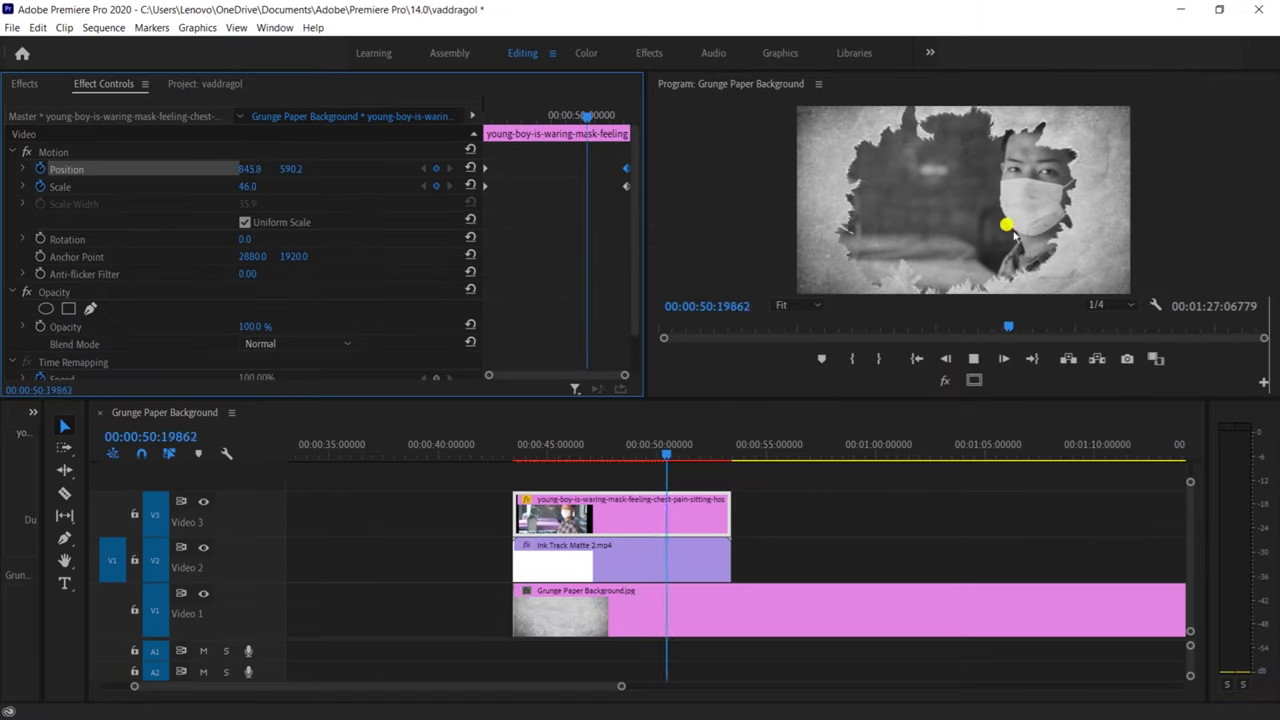
pyautogui.press('space')
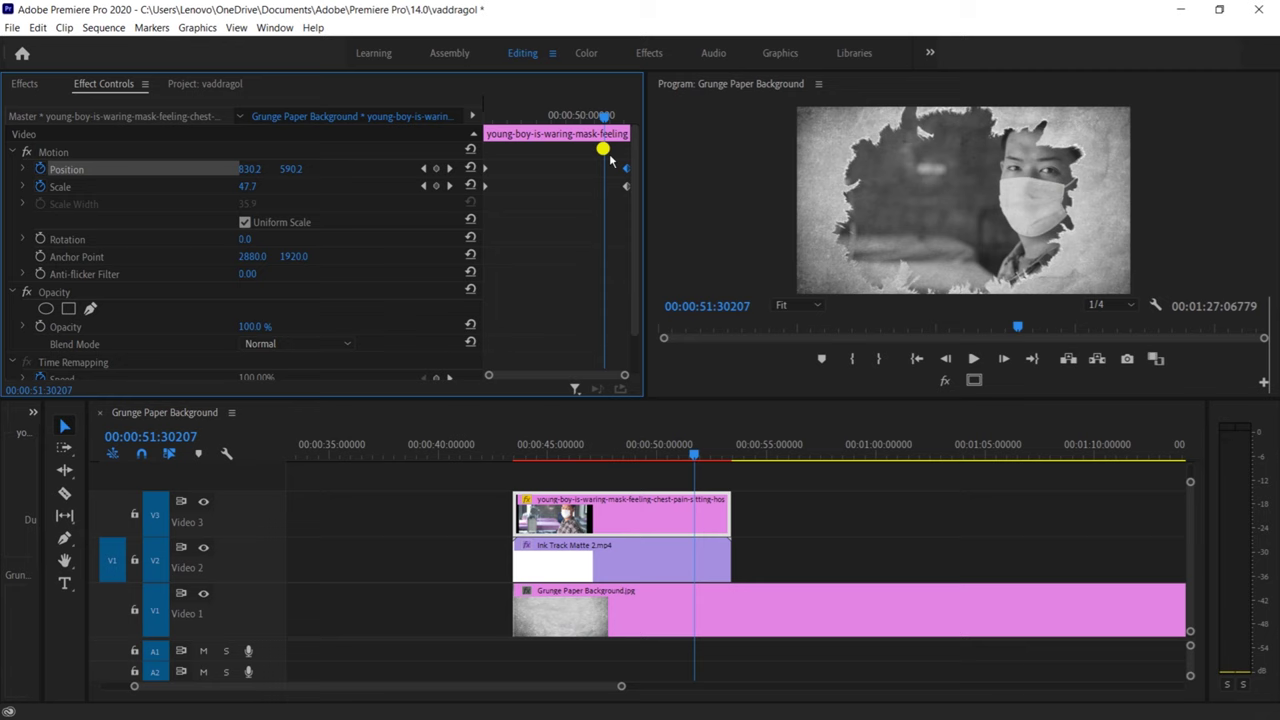
# Step: Apply Ease Out temporal interpolation to the end and start Position and Scale keyframes
pyautogui.rightClick(626, 188)
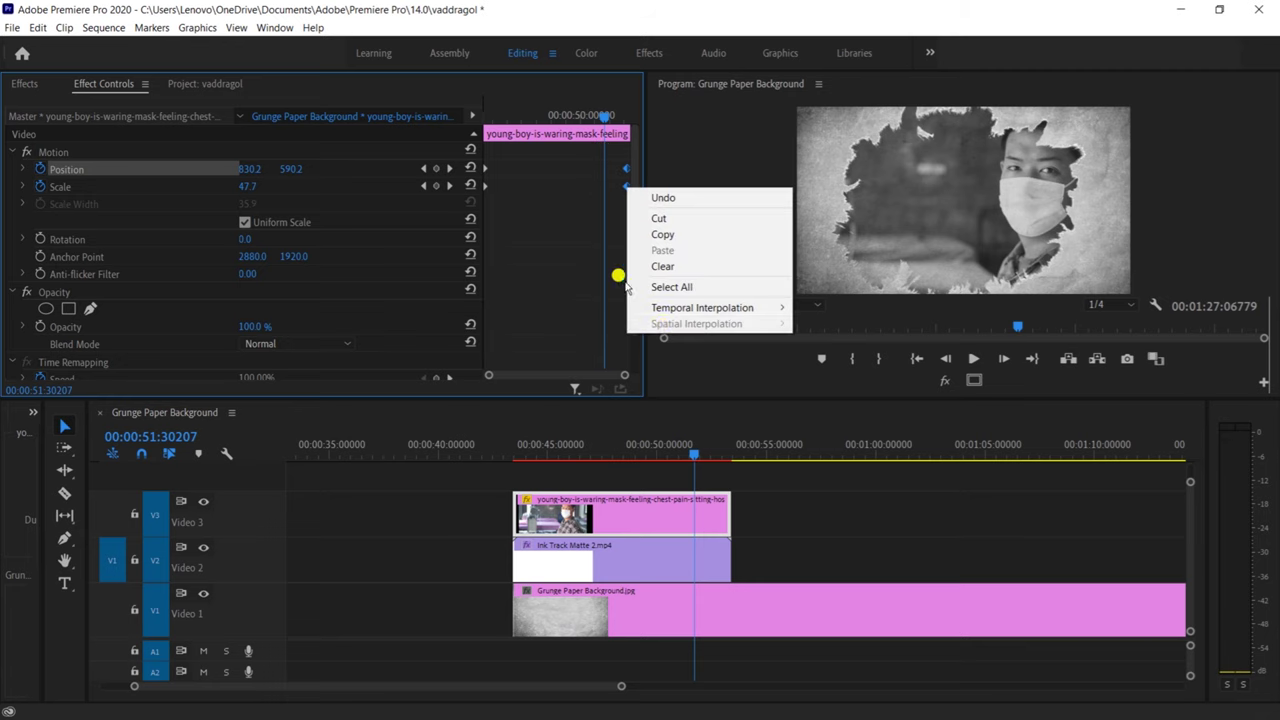
pyautogui.moveTo(690, 307)
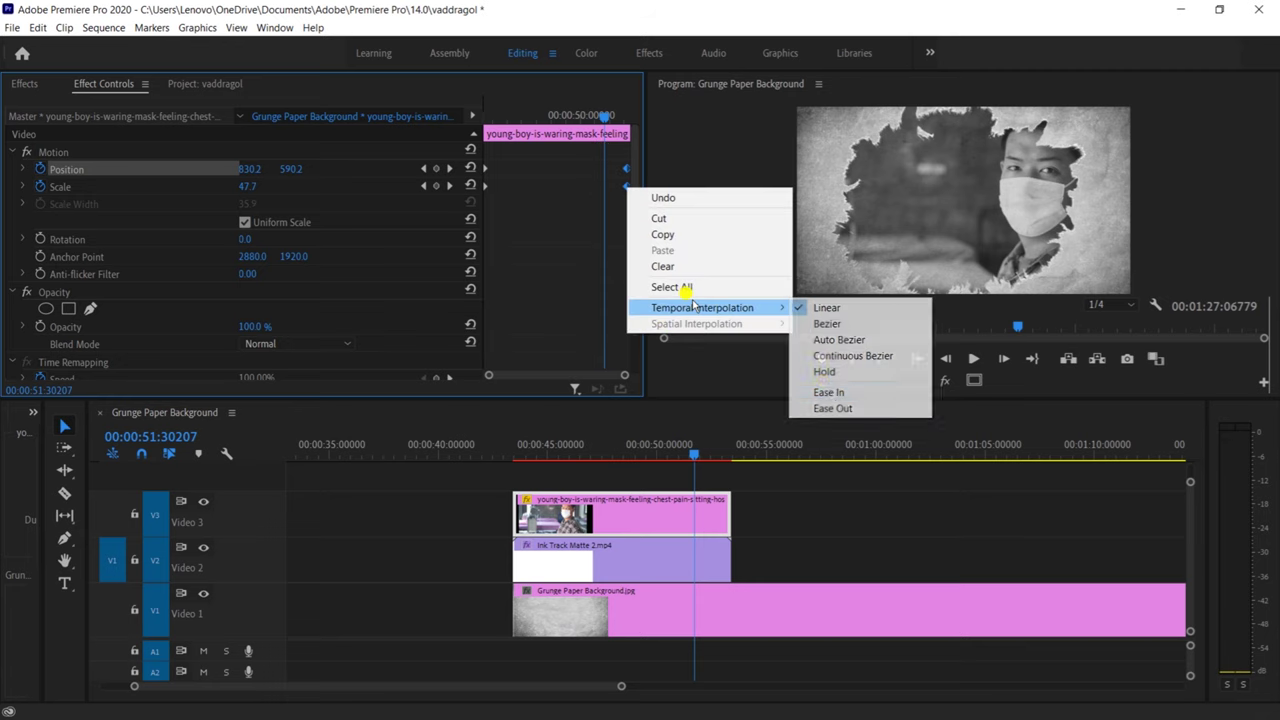
pyautogui.click(833, 409)
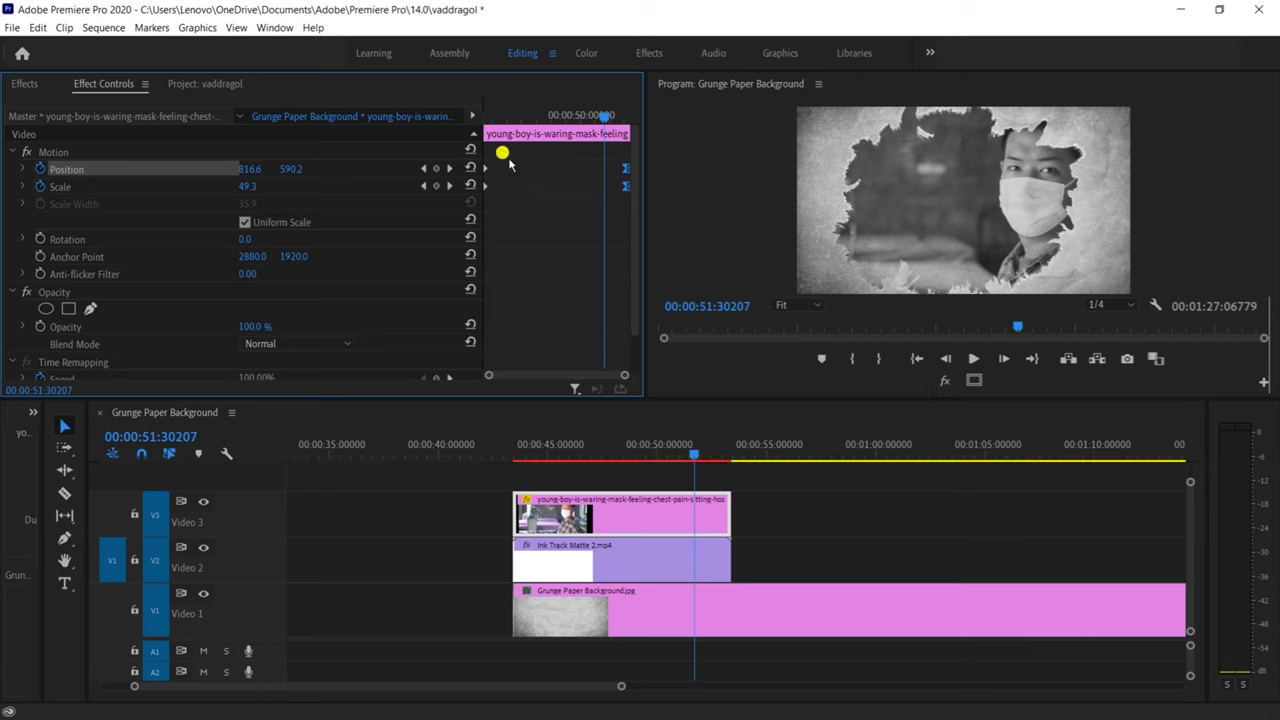
pyautogui.rightClick(486, 186)
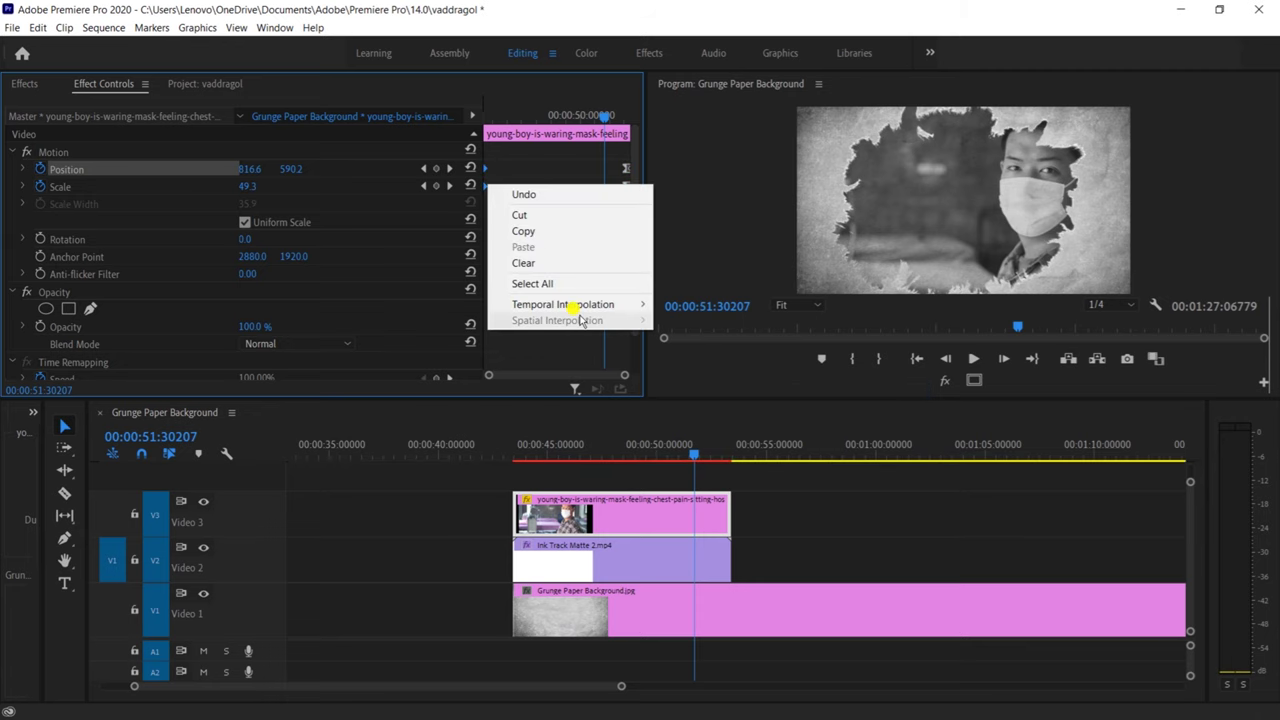
pyautogui.moveTo(575, 304)
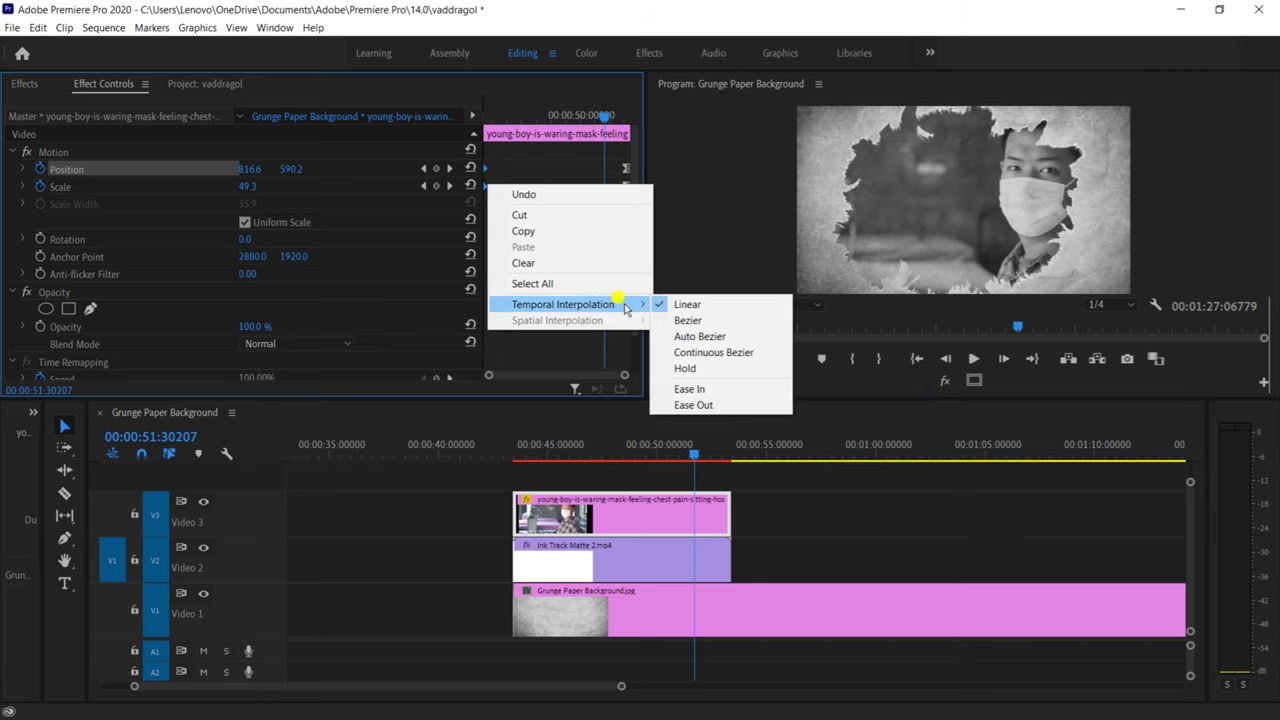
pyautogui.click(717, 405)
# Step: Select the Ink Track Matte clip on Video 2 at about 49 seconds to show its settings
pyautogui.moveTo(600, 112); pyautogui.dragTo(500, 118)
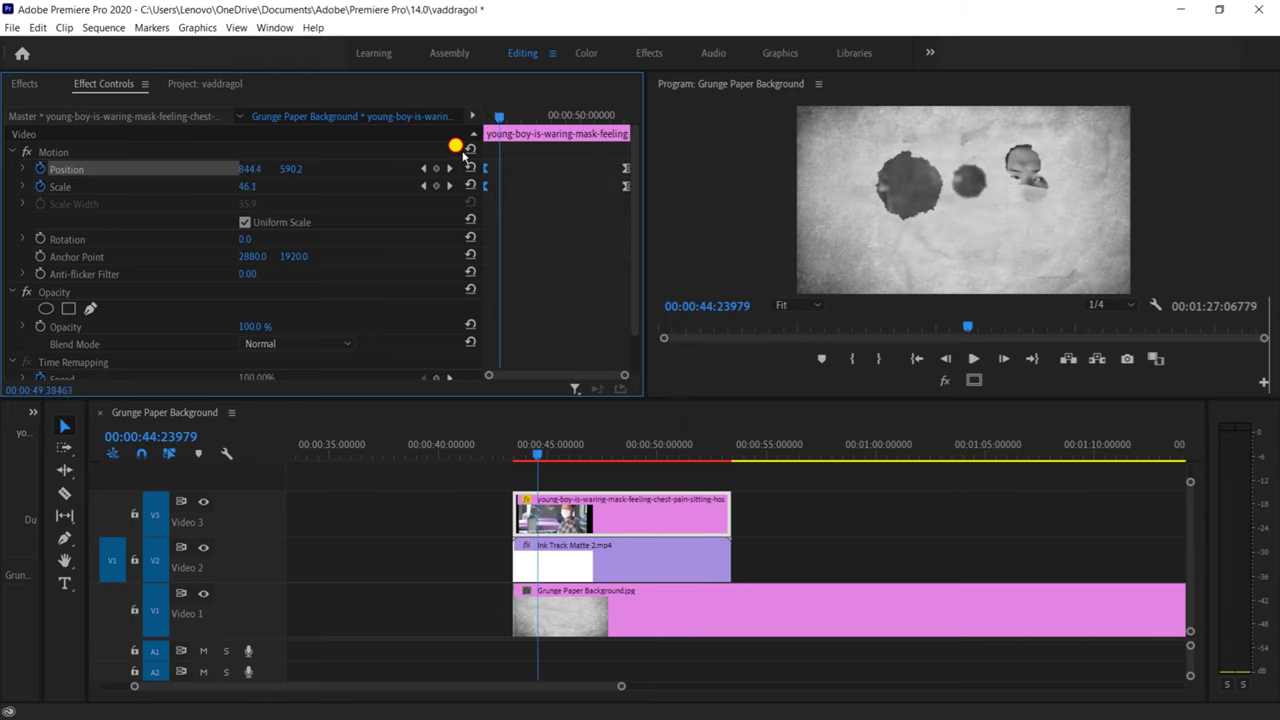
pyautogui.click(569, 124)
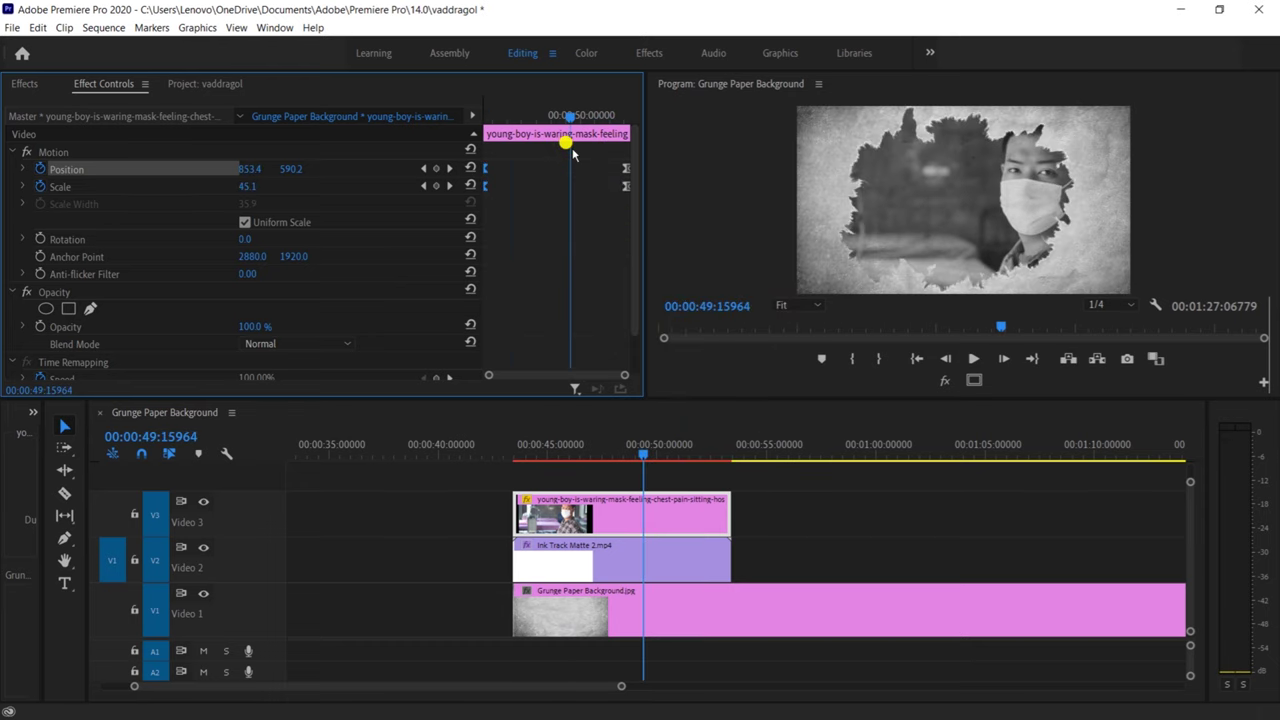
pyautogui.click(609, 549)
pyautogui.moveTo(642, 453); pyautogui.dragTo(615, 505)
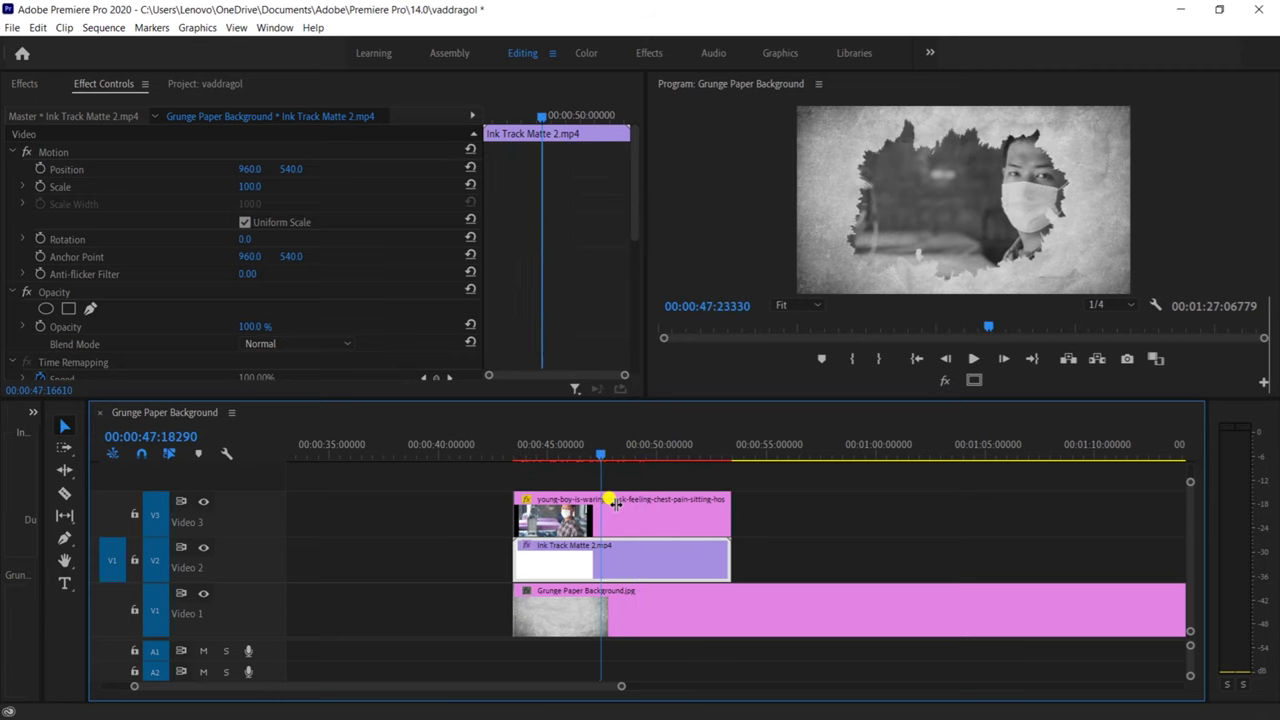
# Step: Change the Video 3 photo clip's Opacity blend mode from Normal to Color Burn
pyautogui.click(615, 503)
pyautogui.scroll(-2, 340, 262)
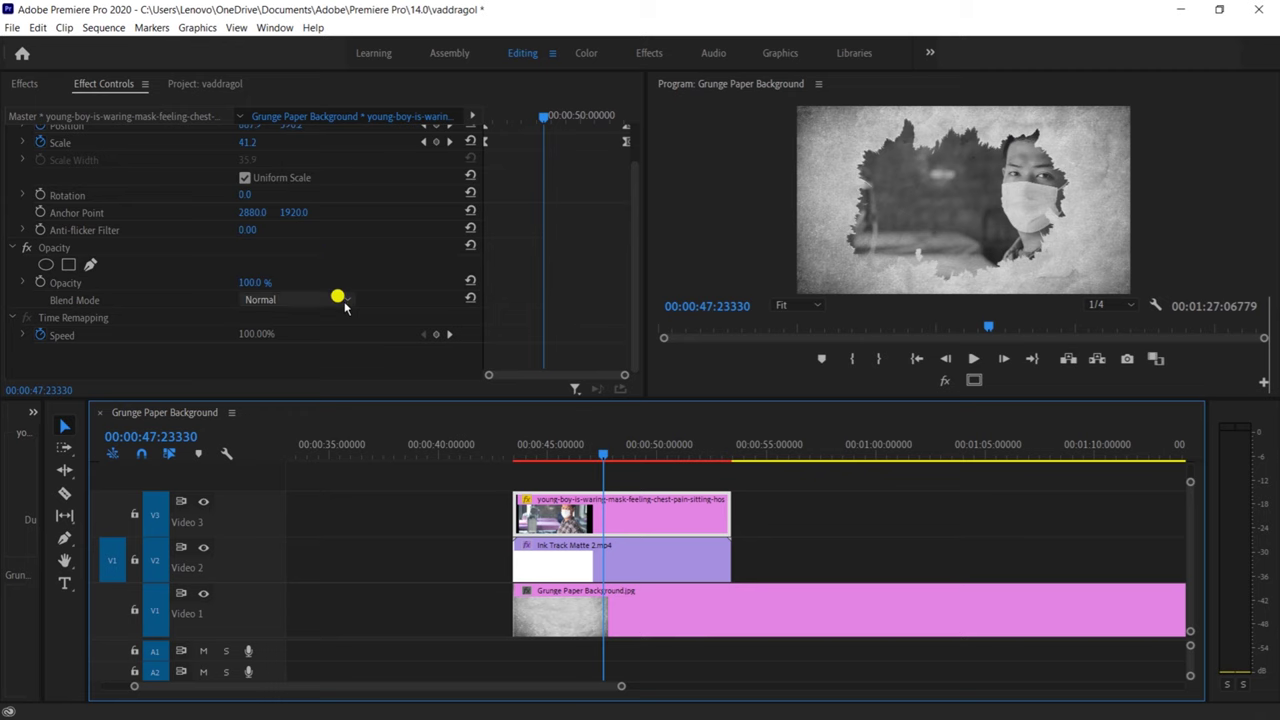
pyautogui.click(344, 307)
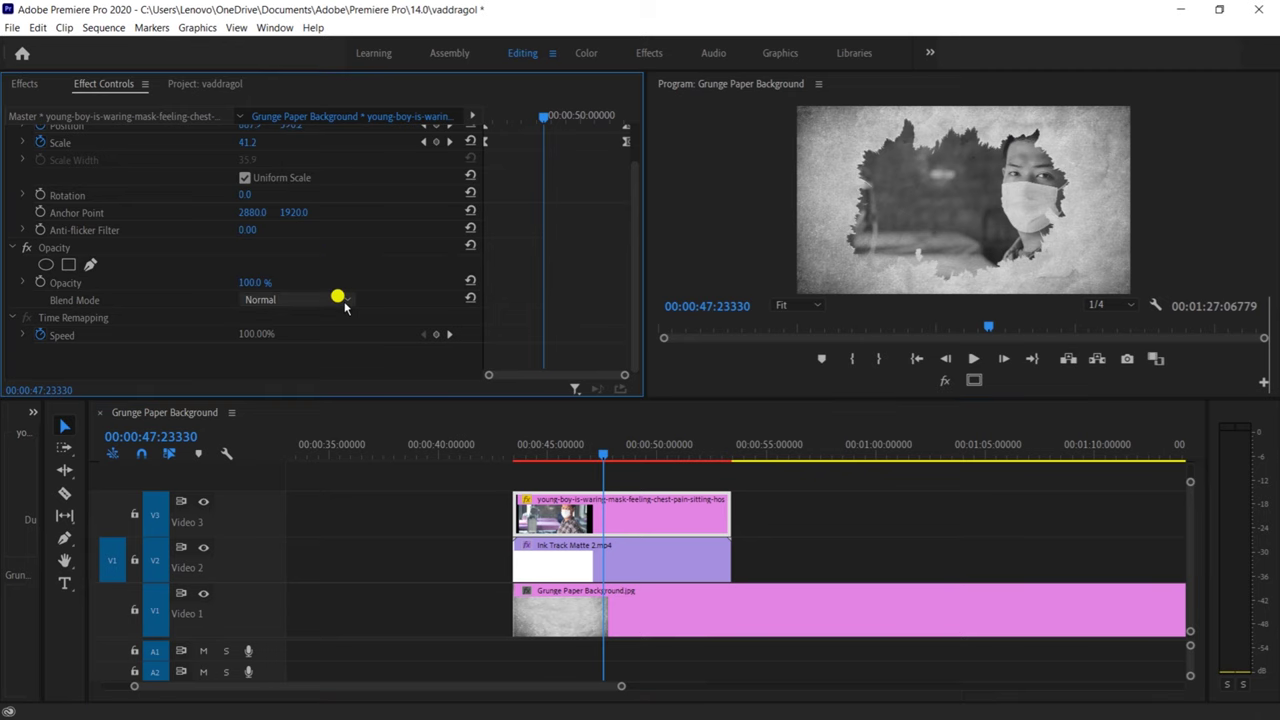
pyautogui.click(340, 299)
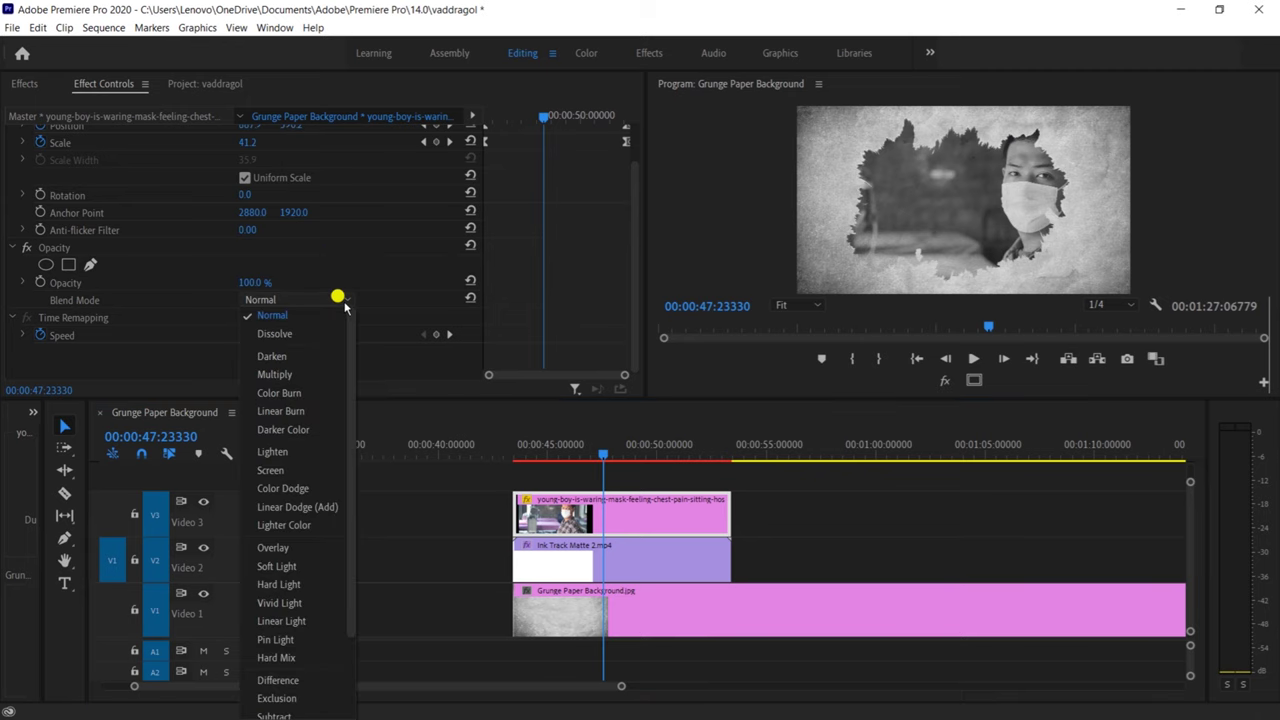
pyautogui.click(285, 393)
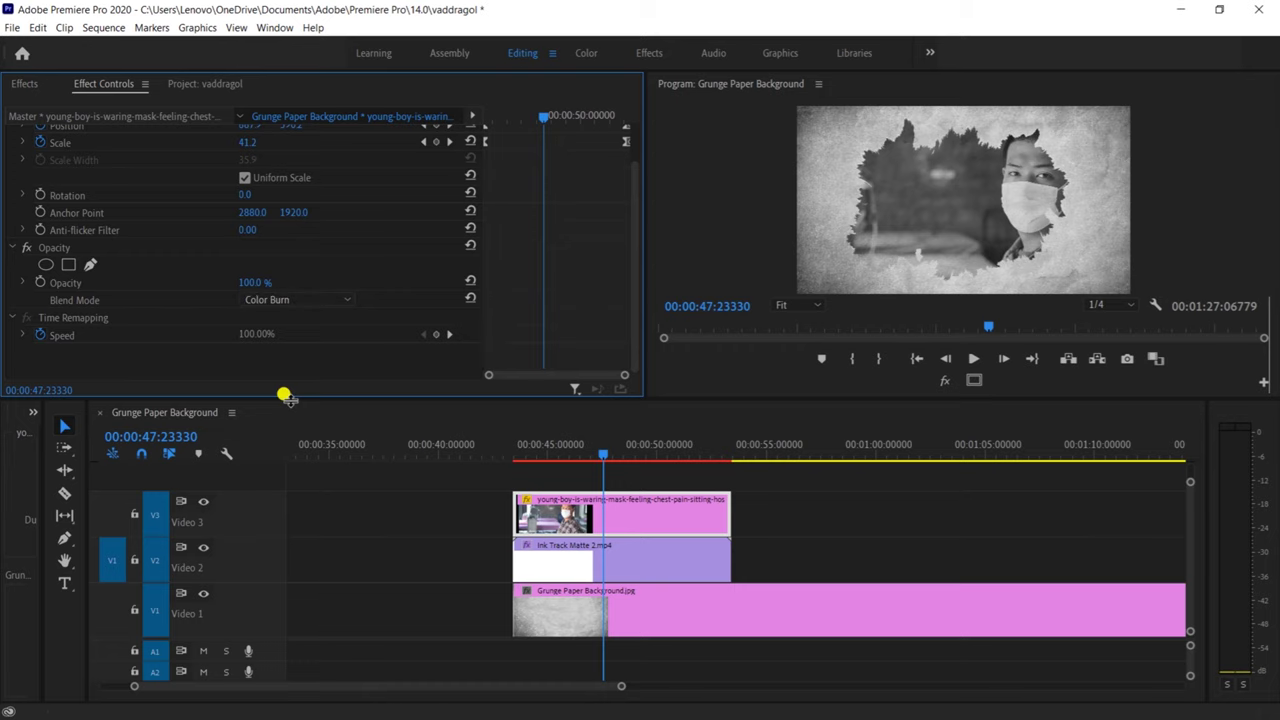
pyautogui.moveTo(597, 456); pyautogui.dragTo(486, 480)
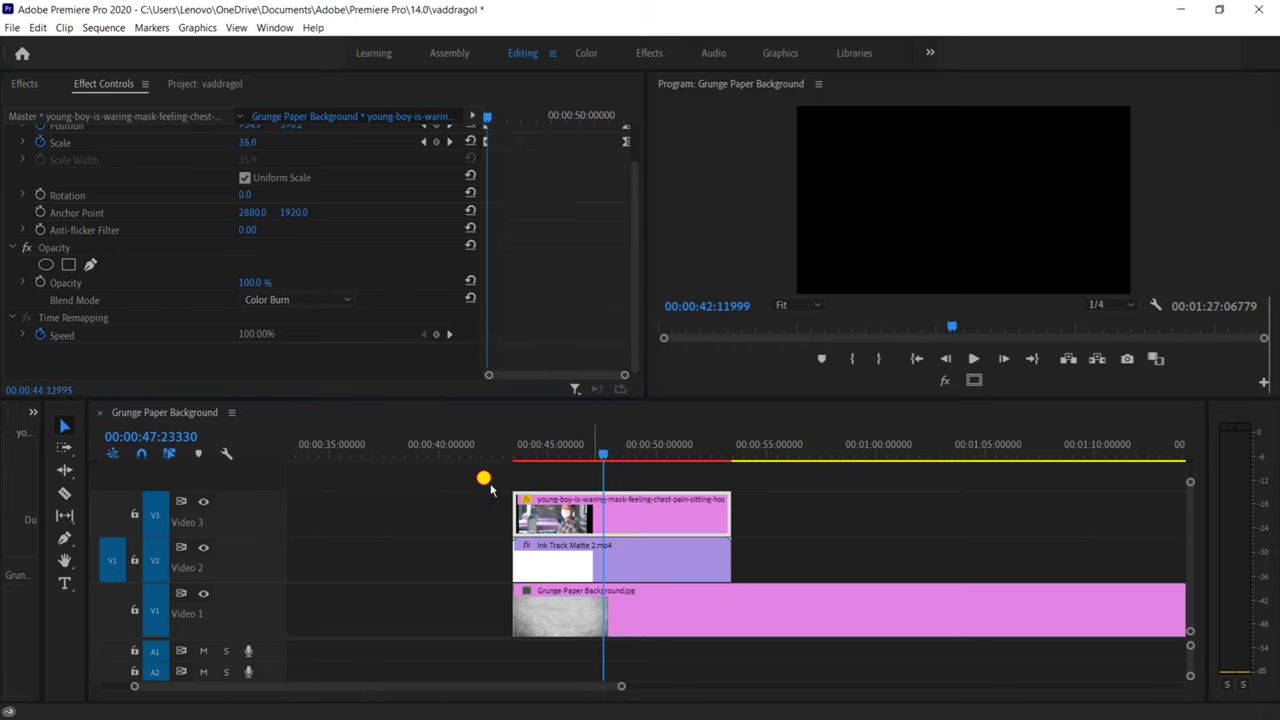
pyautogui.press('space')
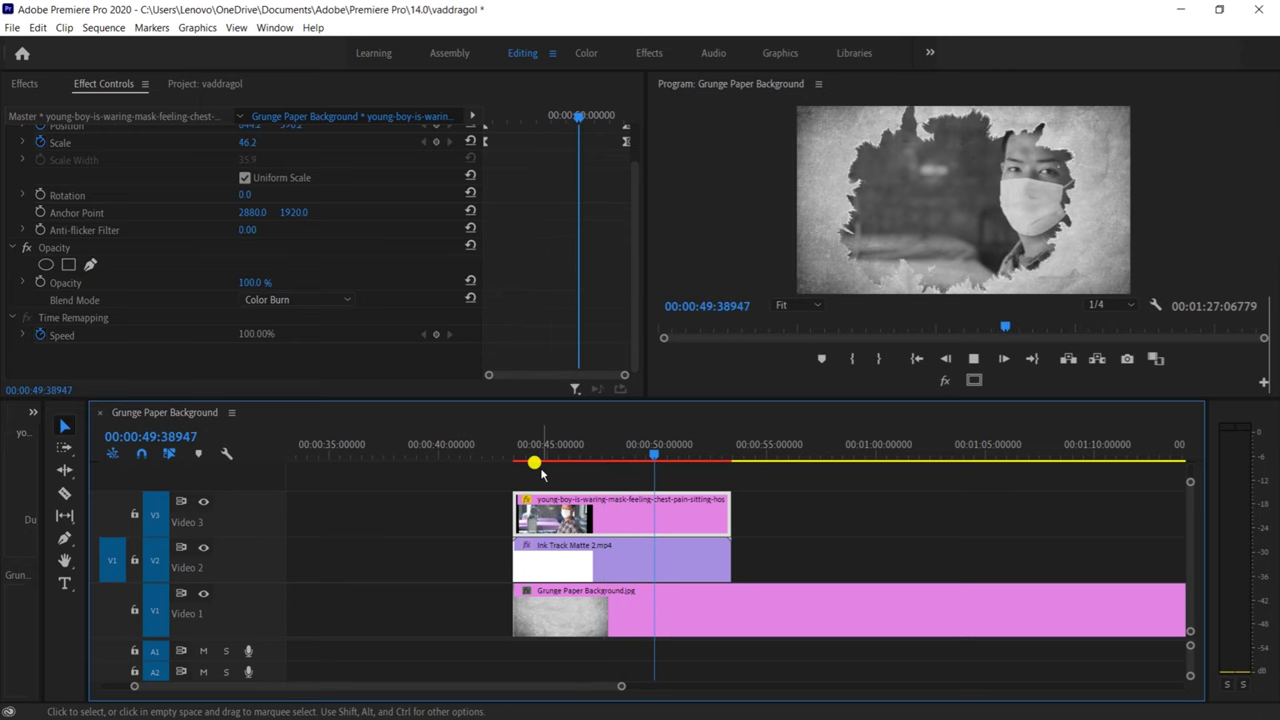
pyautogui.press('space')
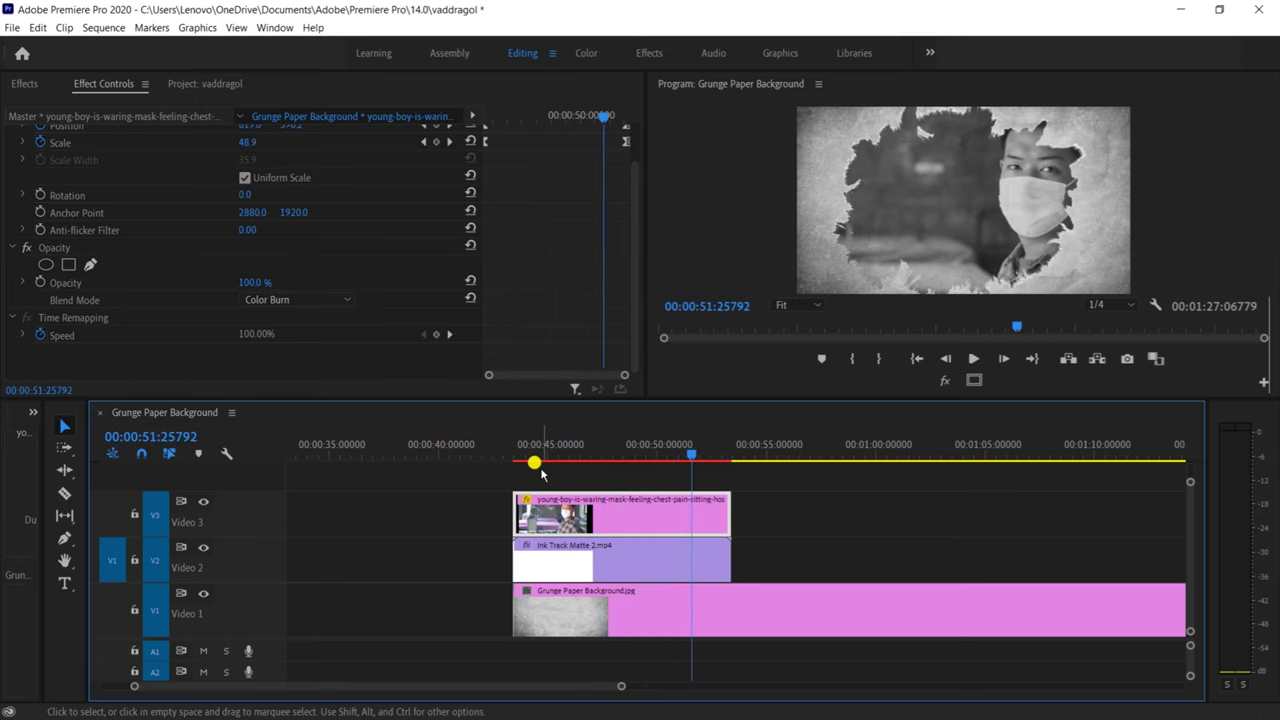
pyautogui.moveTo(708, 460); pyautogui.dragTo(726, 460)
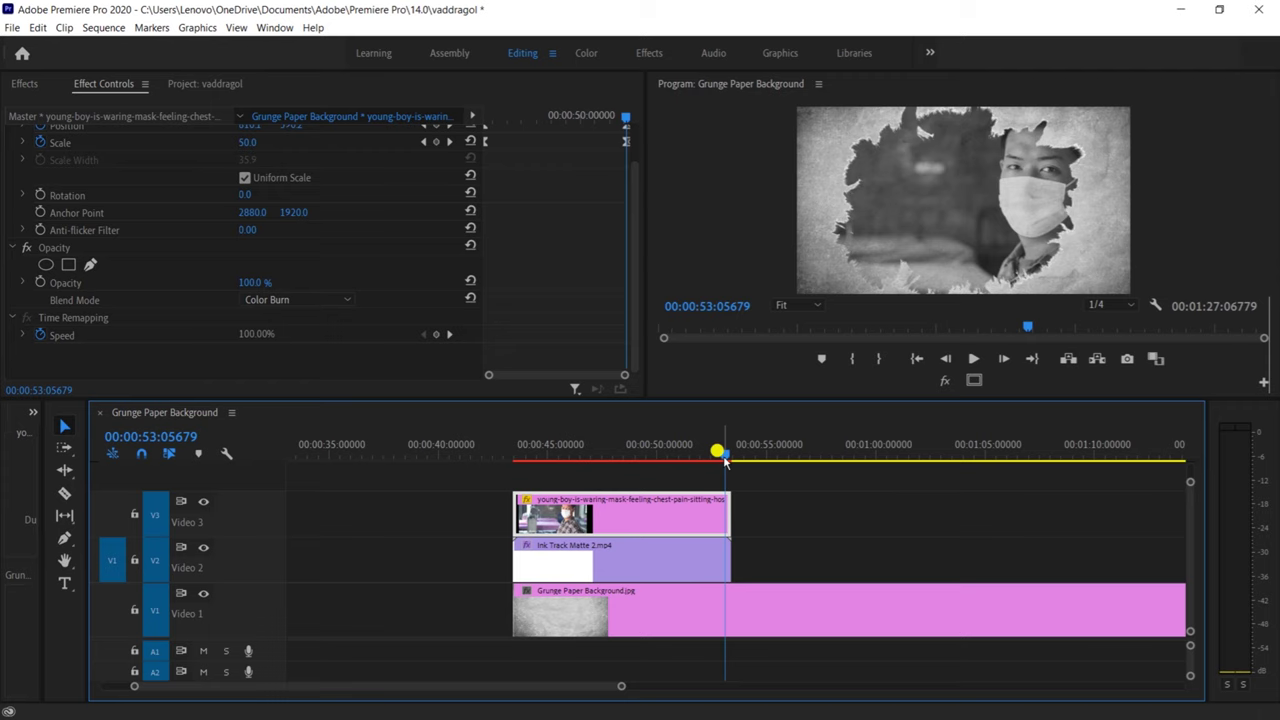
pyautogui.moveTo(726, 458); pyautogui.dragTo(688, 478)
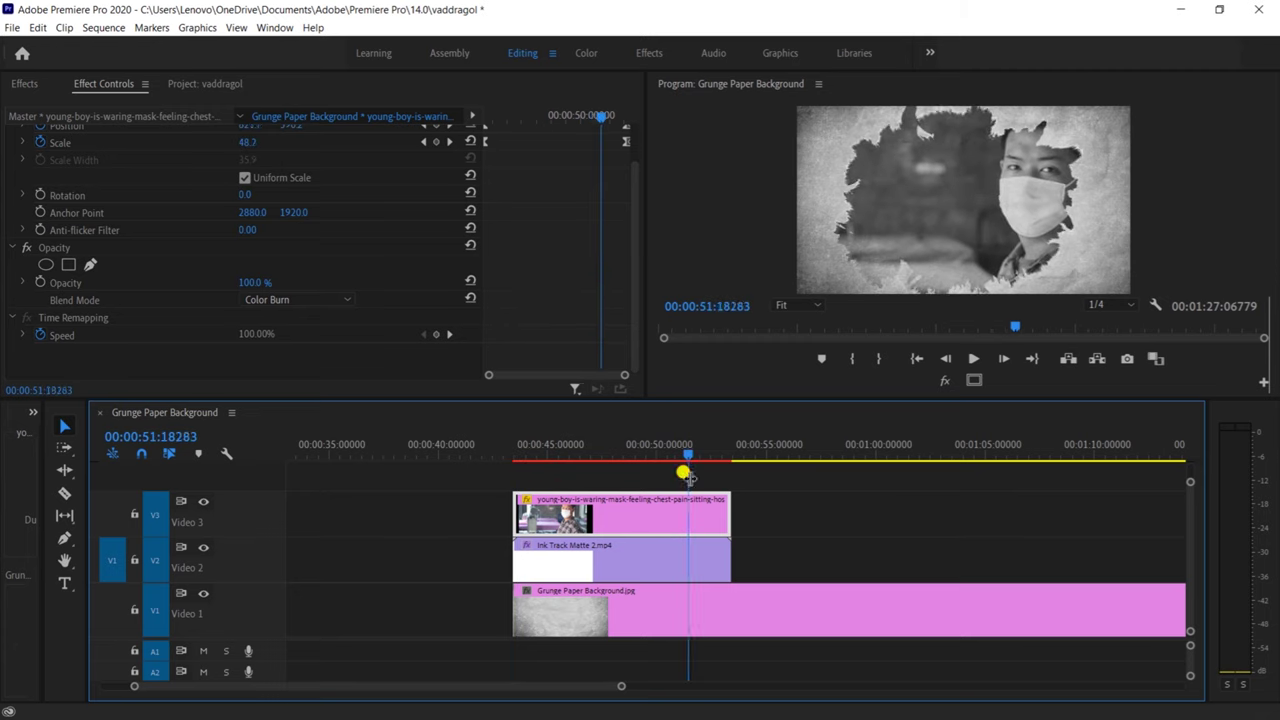